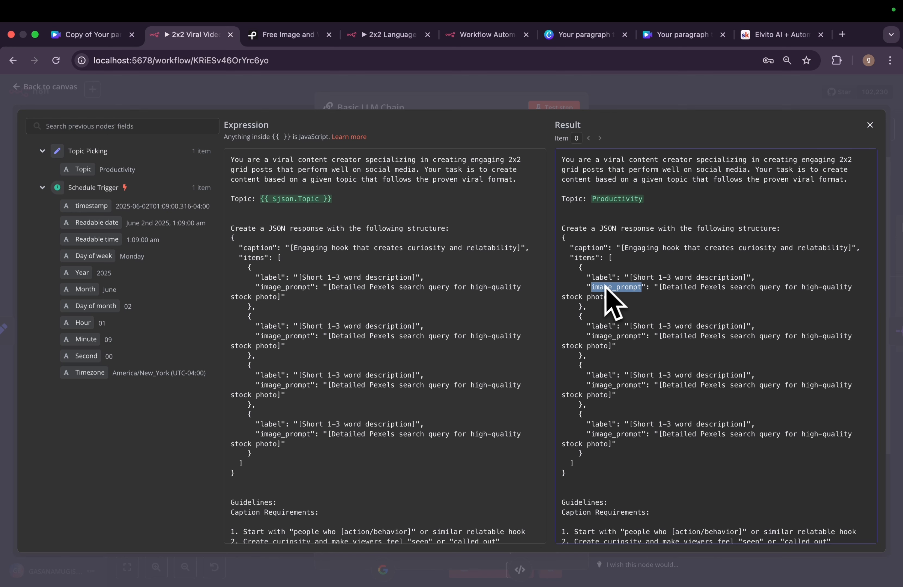
Inspect the Canva 2x2 template's placeholder images and the item1 label.
click(87, 35)
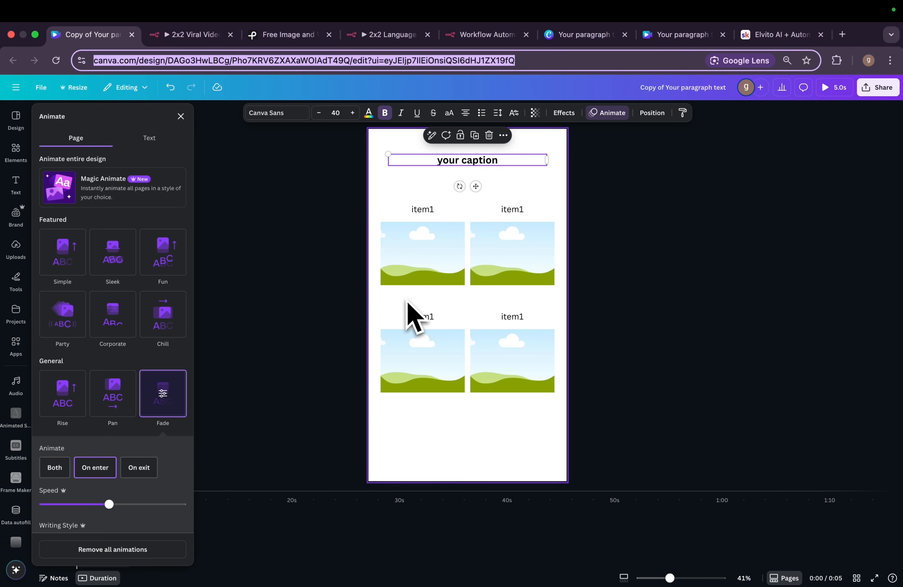
click(427, 256)
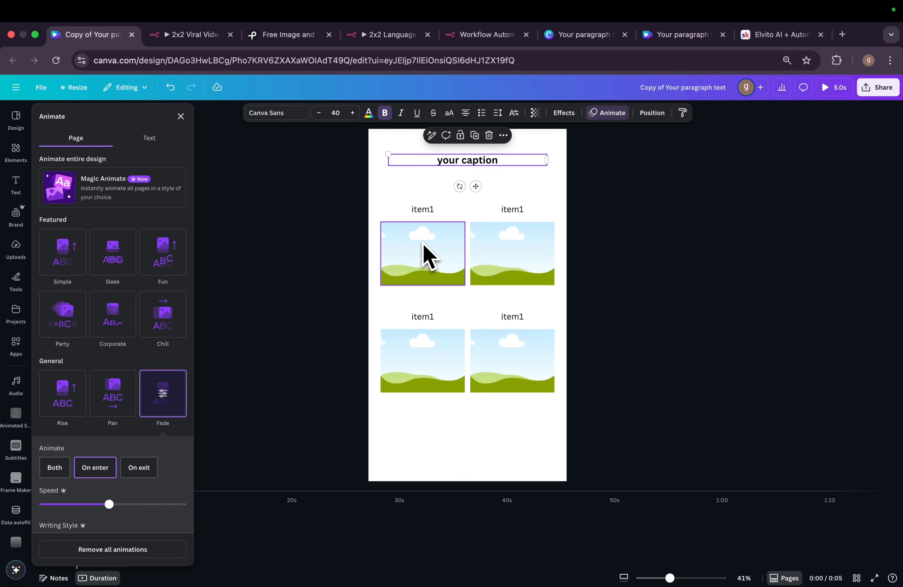
click(512, 276)
click(427, 214)
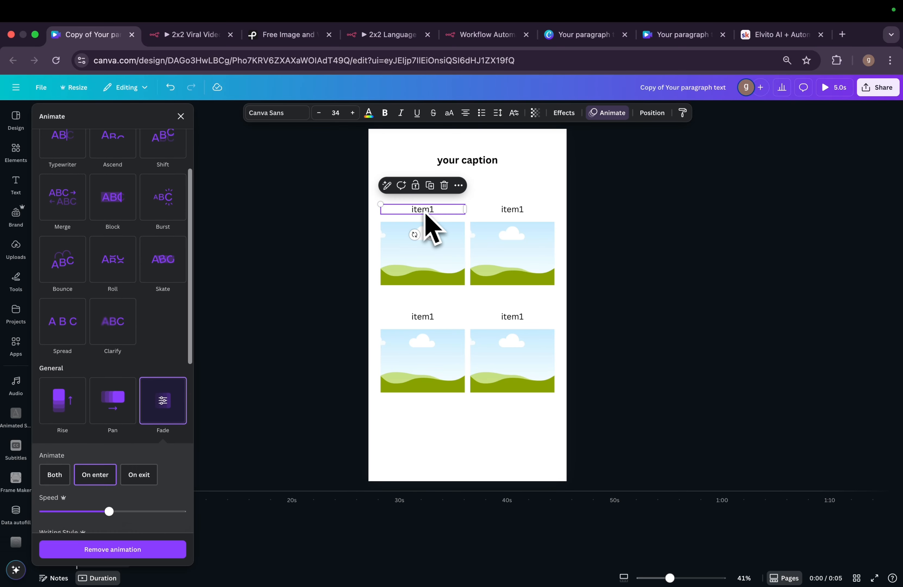
Back in n8n, select the evaluated prompt result and close the expression editor.
click(190, 34)
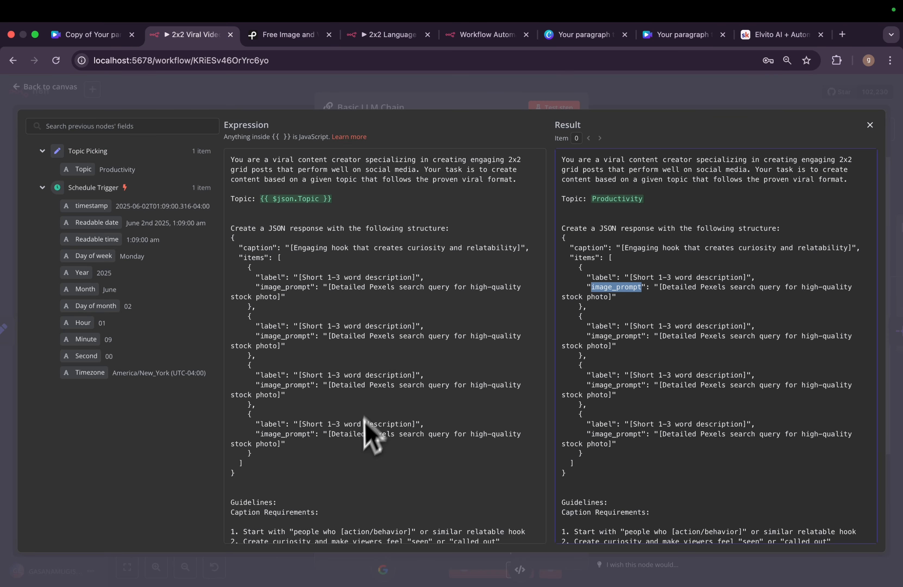
scroll(363, 433, down, 5)
key(super+a)
click(500, 95)
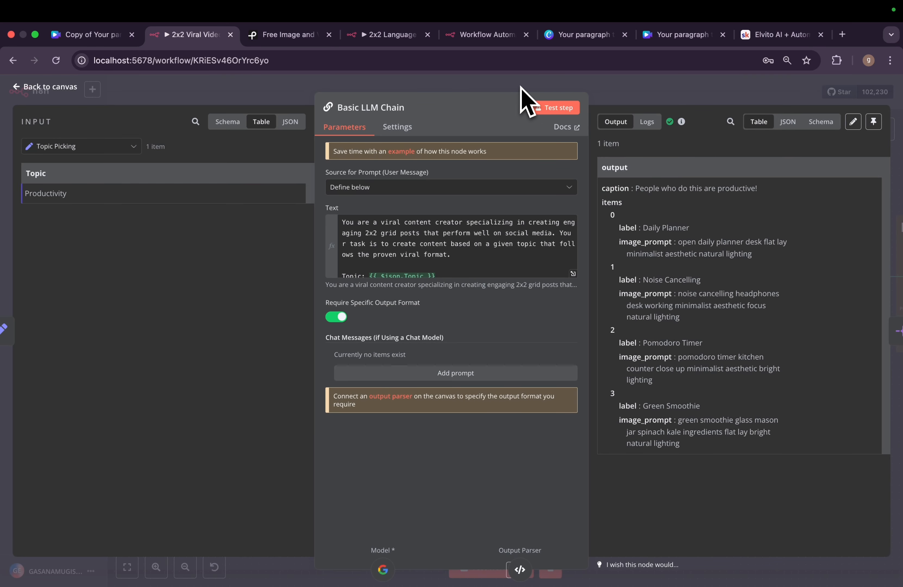
Pan across the workflow canvas and open the Basic LLM Chain node's details.
scroll(563, 282, right, 5)
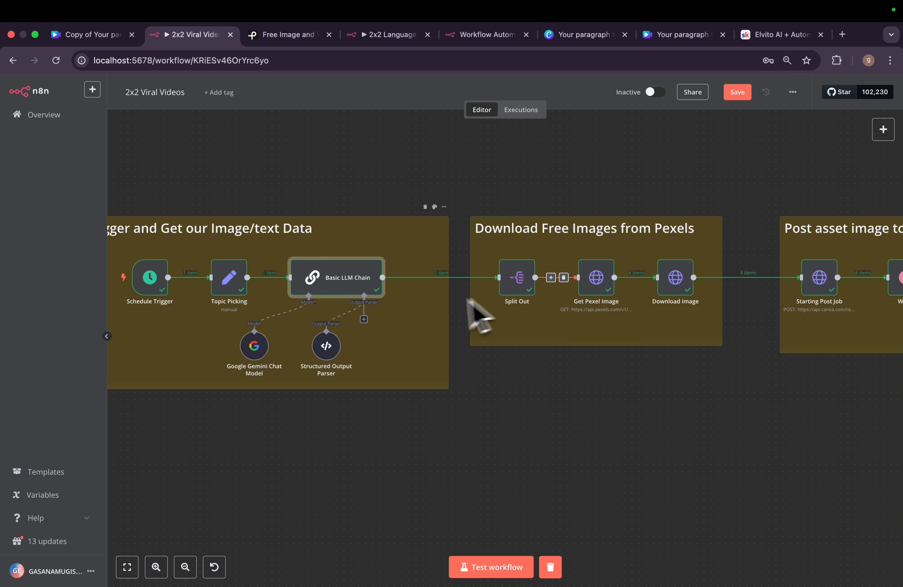
scroll(435, 323, right, 8)
scroll(433, 322, left, 12)
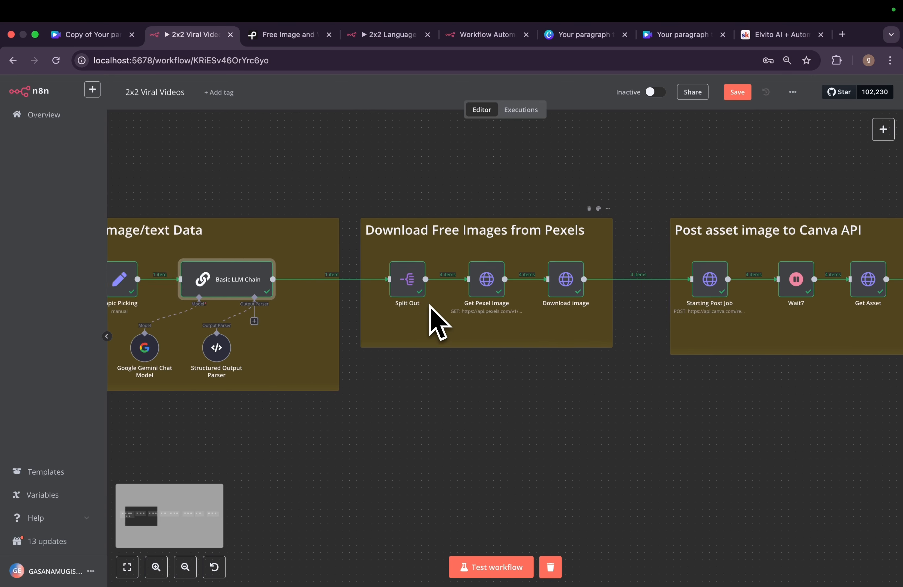
scroll(442, 349, right, 7)
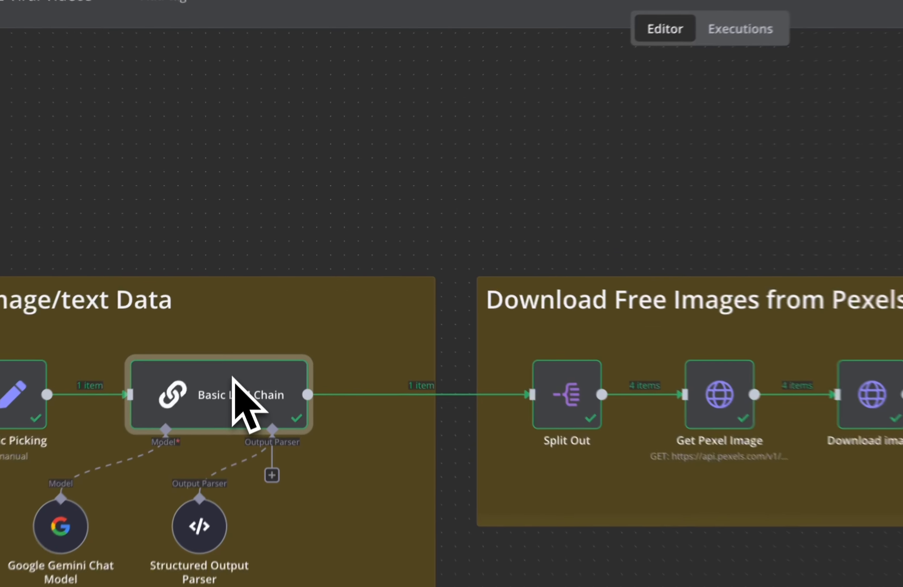
double_click(261, 299)
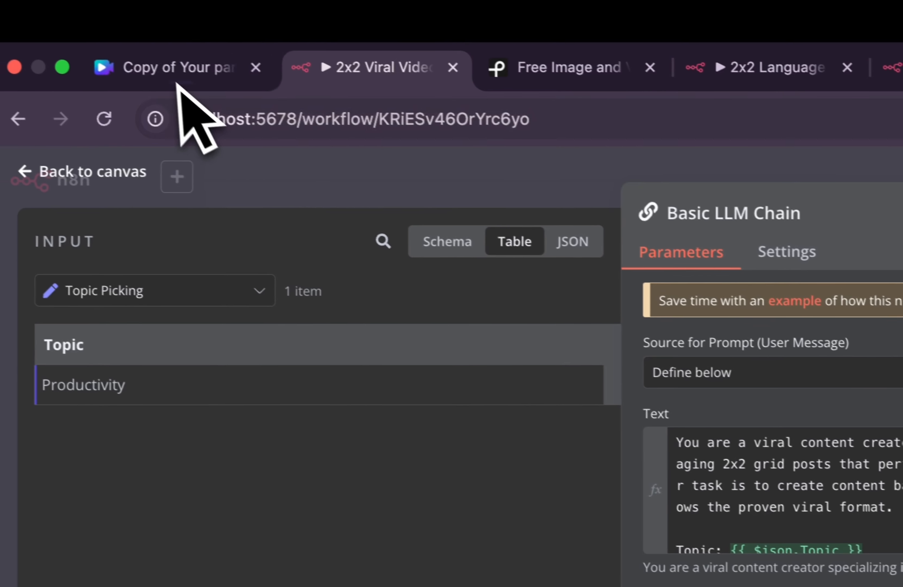
Compare with the Canva template, then close the Basic LLM Chain panel.
click(183, 76)
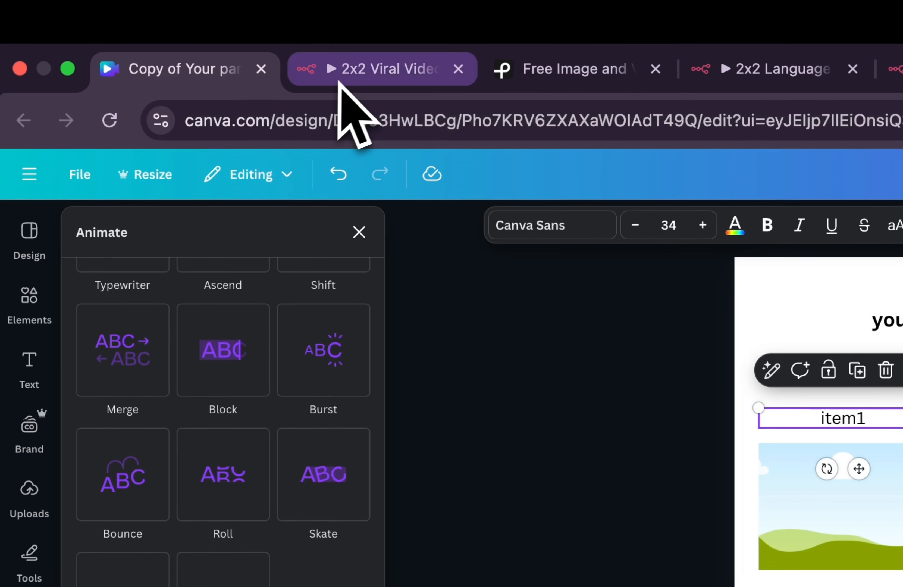
click(126, 30)
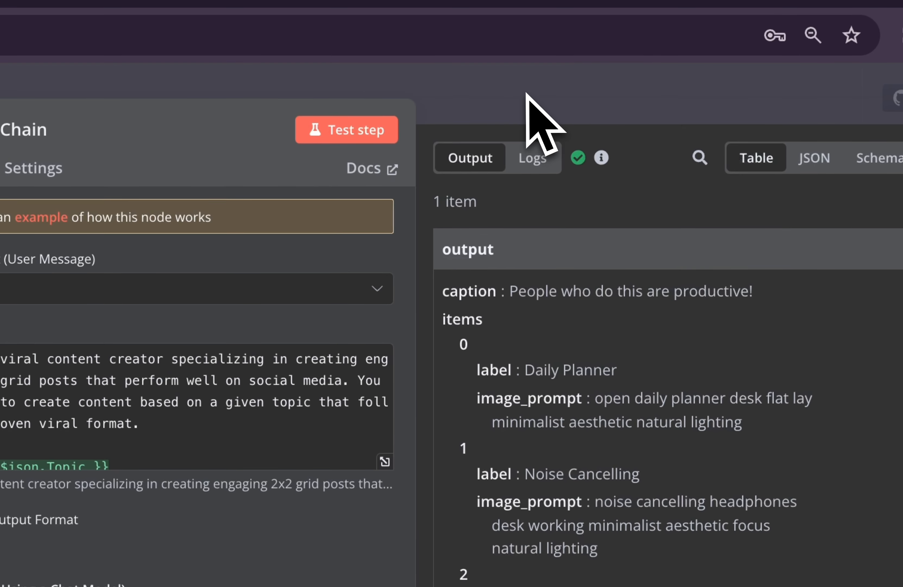
click(526, 94)
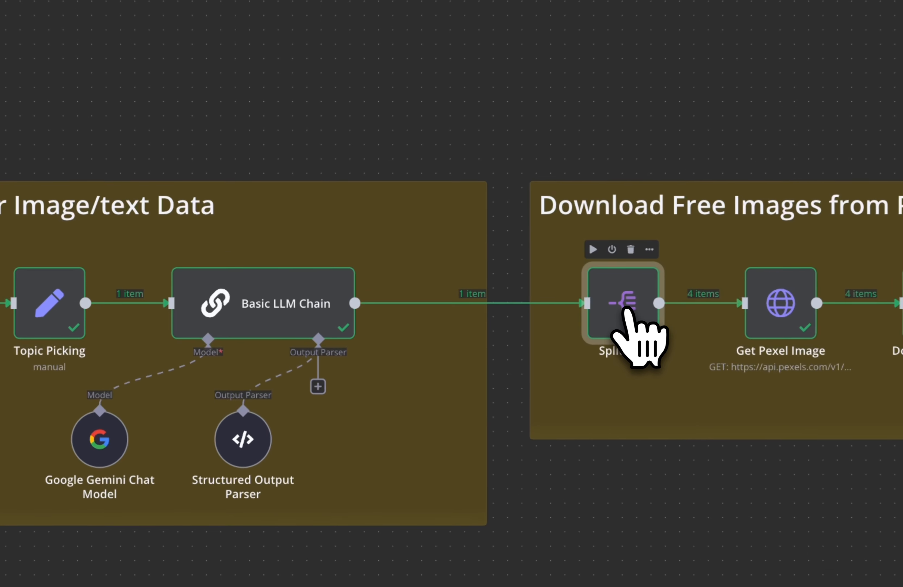
Inspect the Split Out node, then open the Get Pexel Image request's details.
double_click(431, 299)
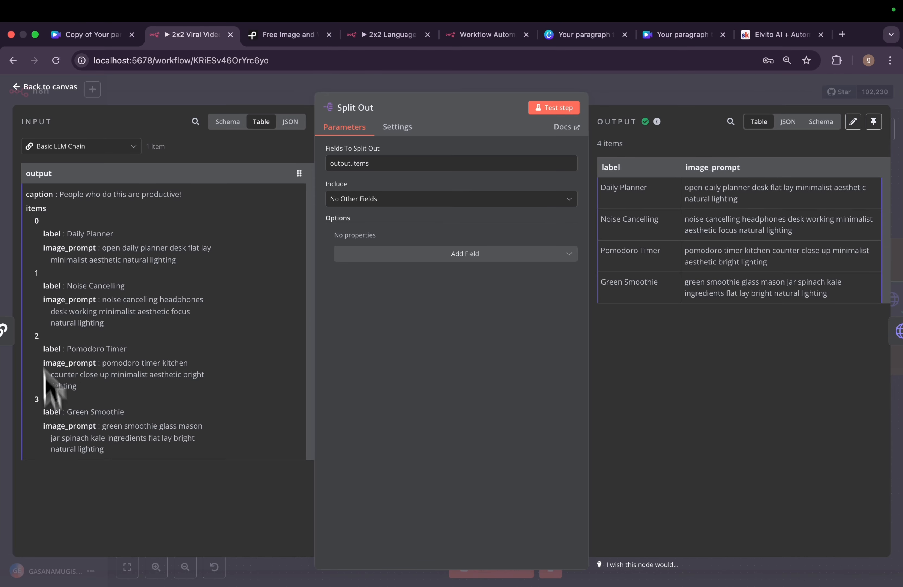
click(621, 101)
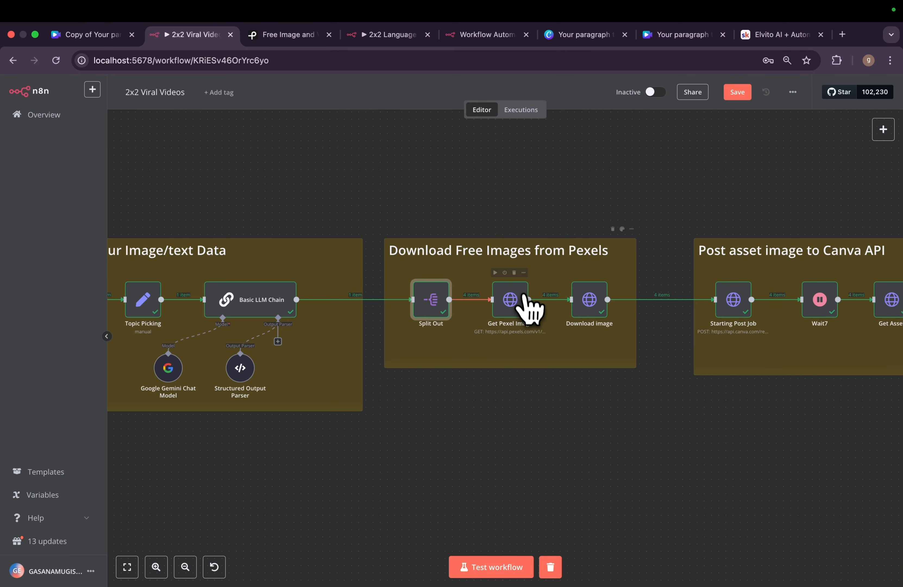
scroll(520, 322, up, 3)
scroll(508, 298, right, 4)
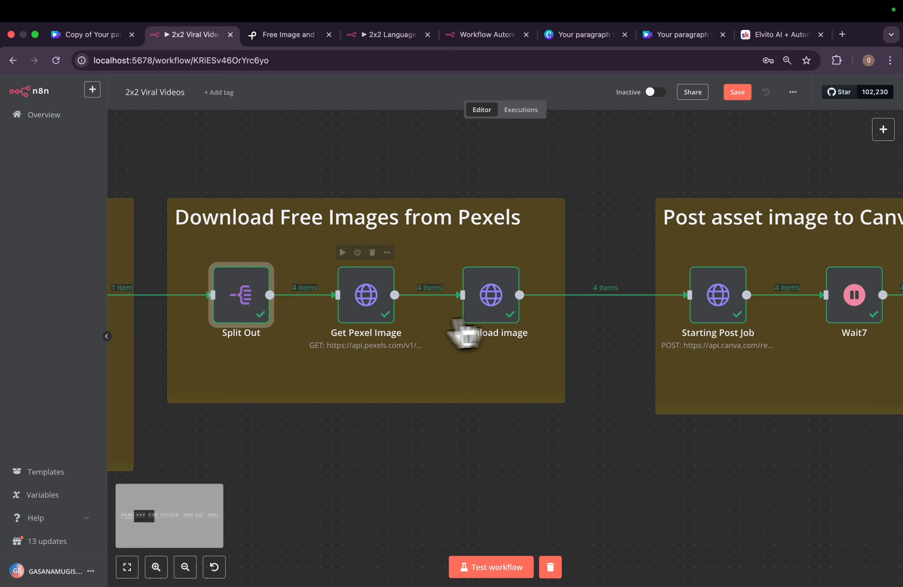
double_click(375, 320)
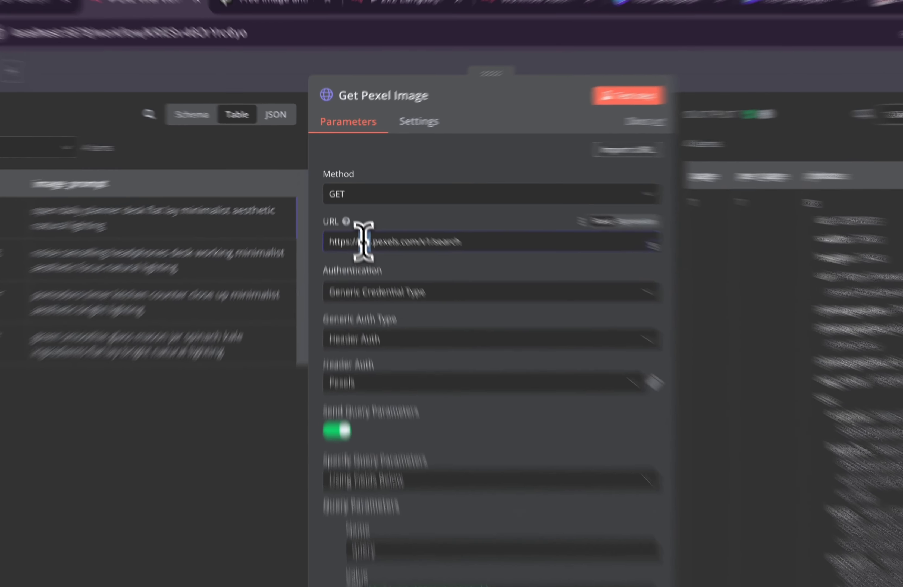
Review the Pexels search URL and open the Header Auth 'Pexels' credential for editing.
triple_click(366, 217)
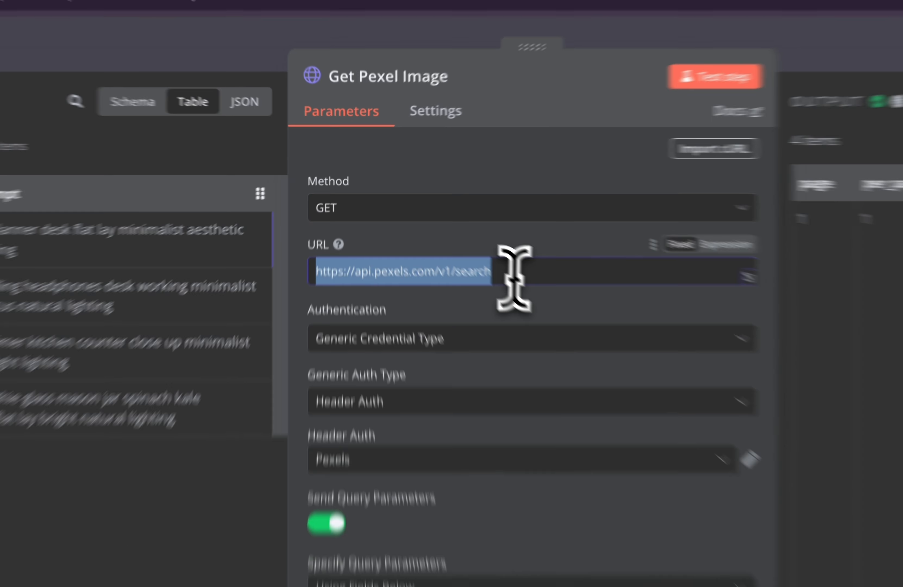
scroll(398, 344, down, 1)
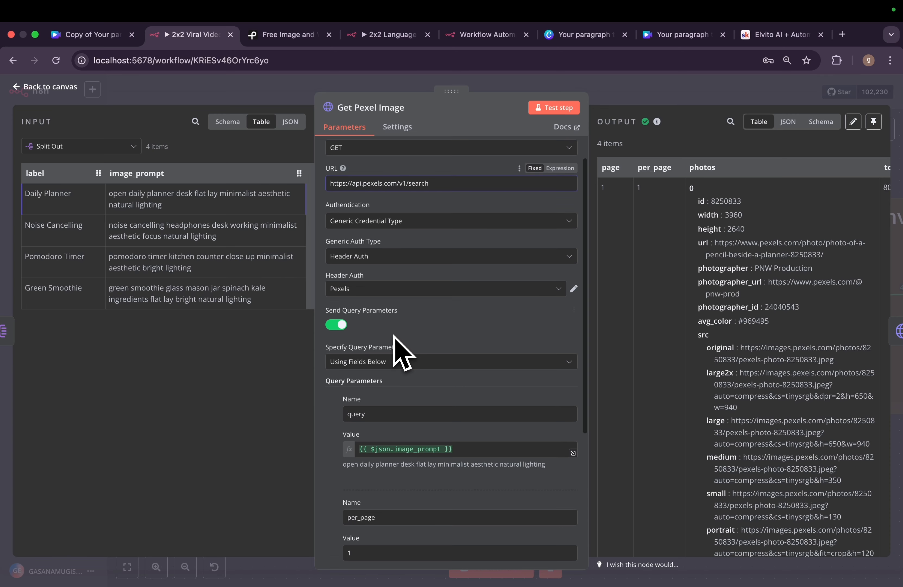
click(574, 289)
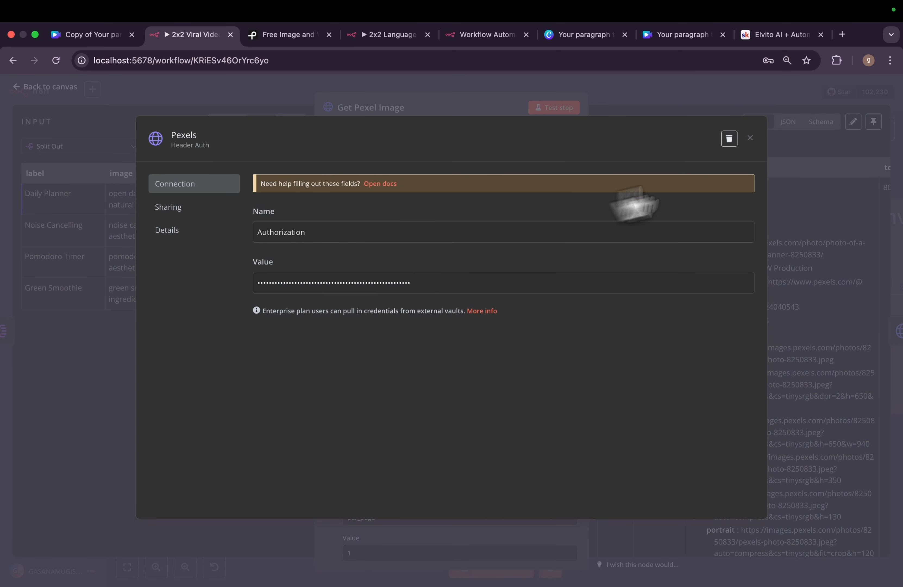
Close the credential dialog and open the Your API Key page on pexels.com/api.
click(749, 138)
click(271, 35)
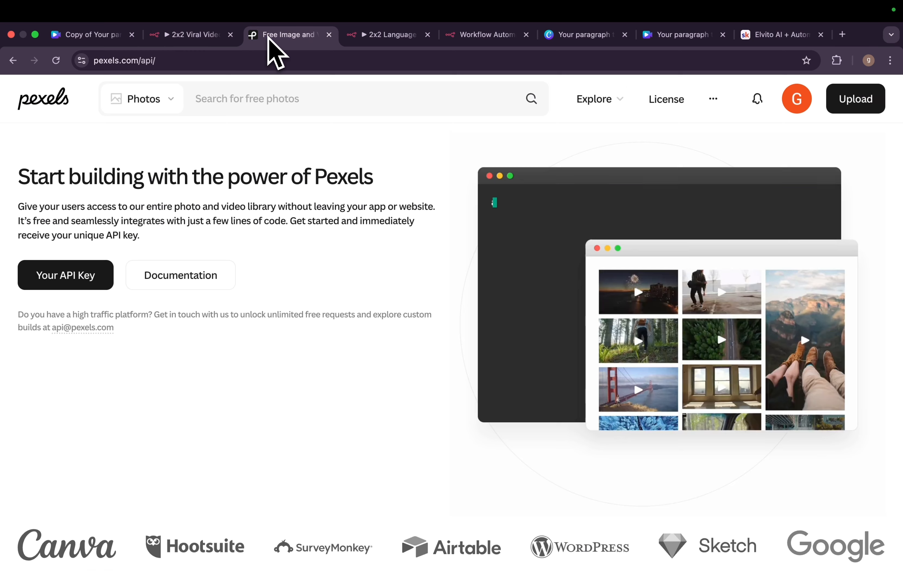
mouse_move(136, 82)
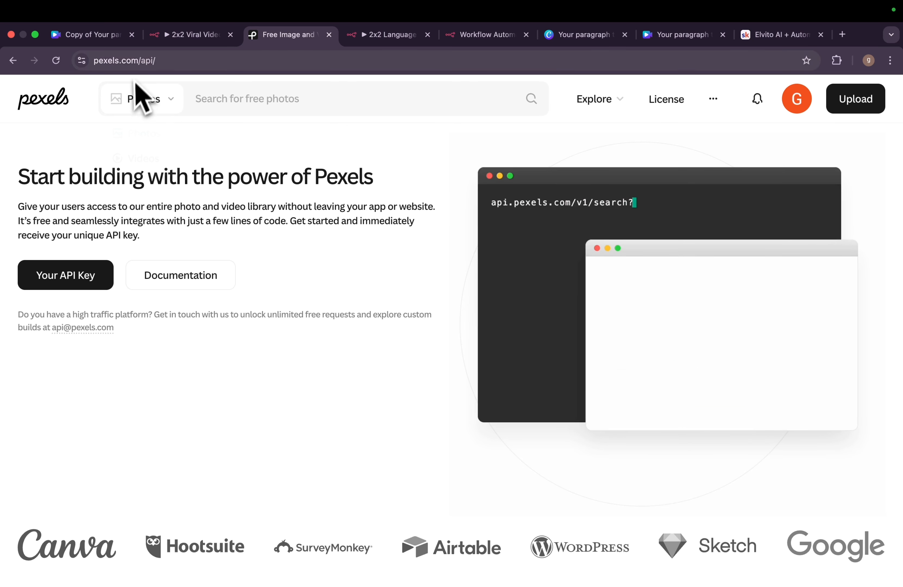
click(75, 286)
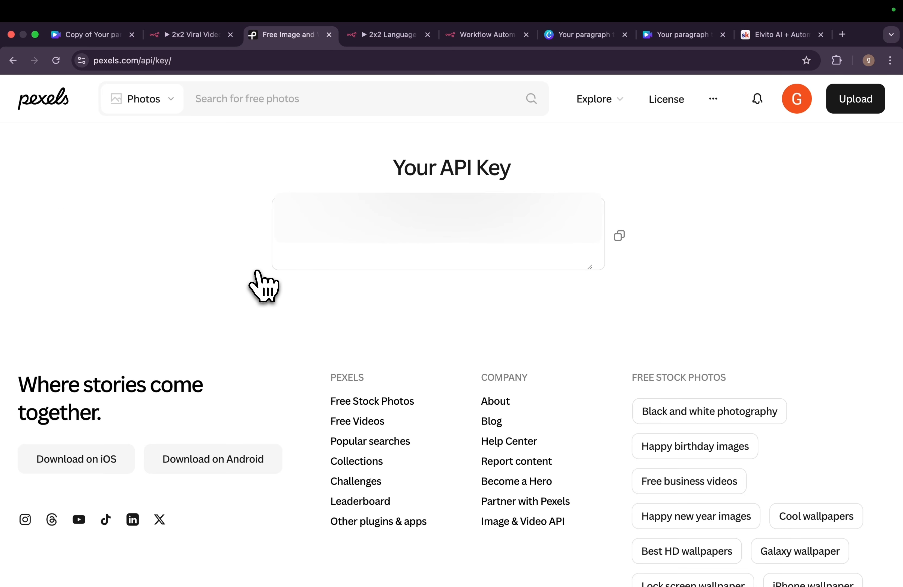
Review the Get Pexel Image parameters against the Canva caption template, then close the node.
click(193, 34)
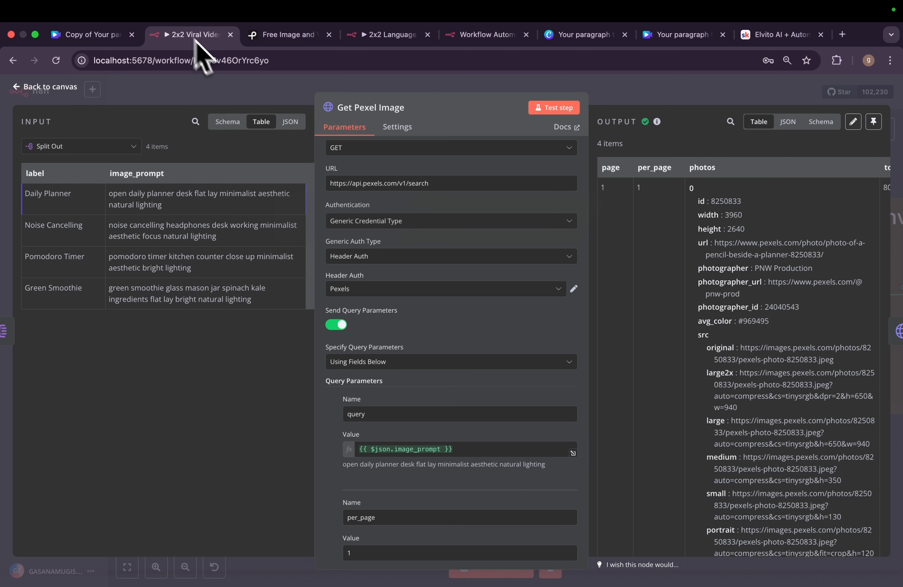
scroll(419, 488, down, 5)
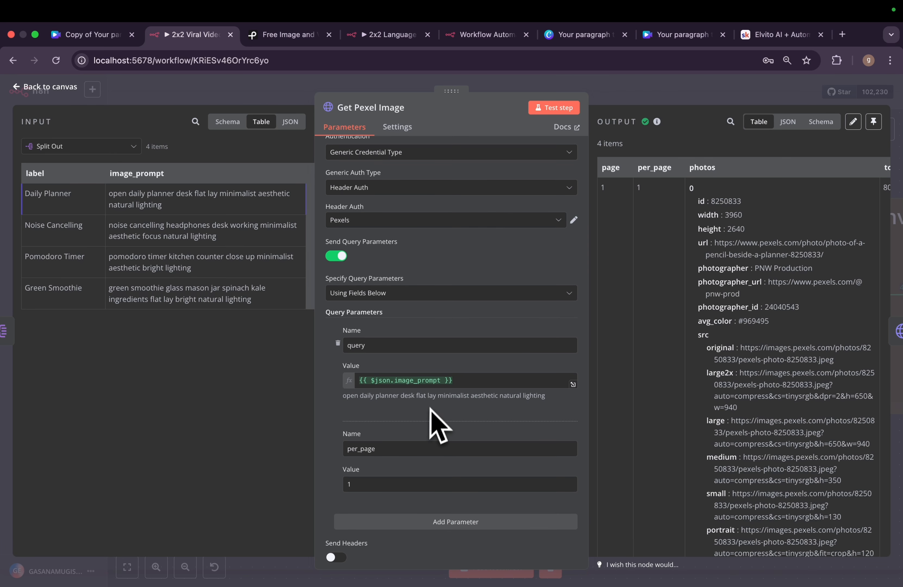
scroll(434, 412, up, 3)
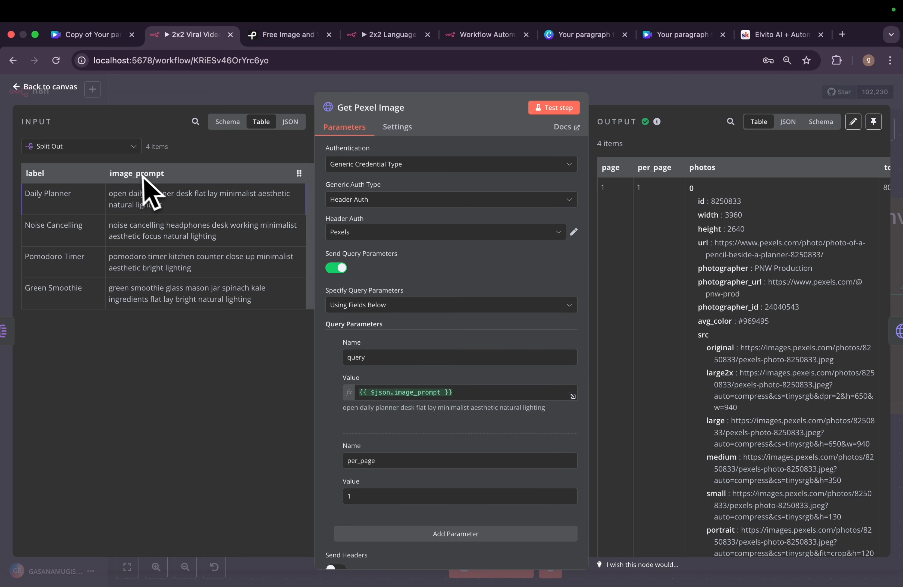
scroll(472, 438, down, 5)
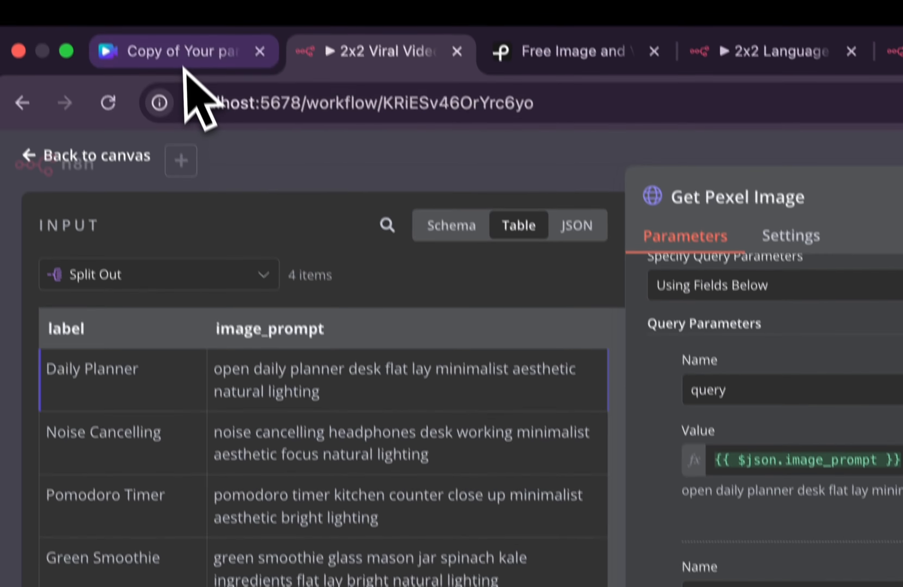
click(91, 35)
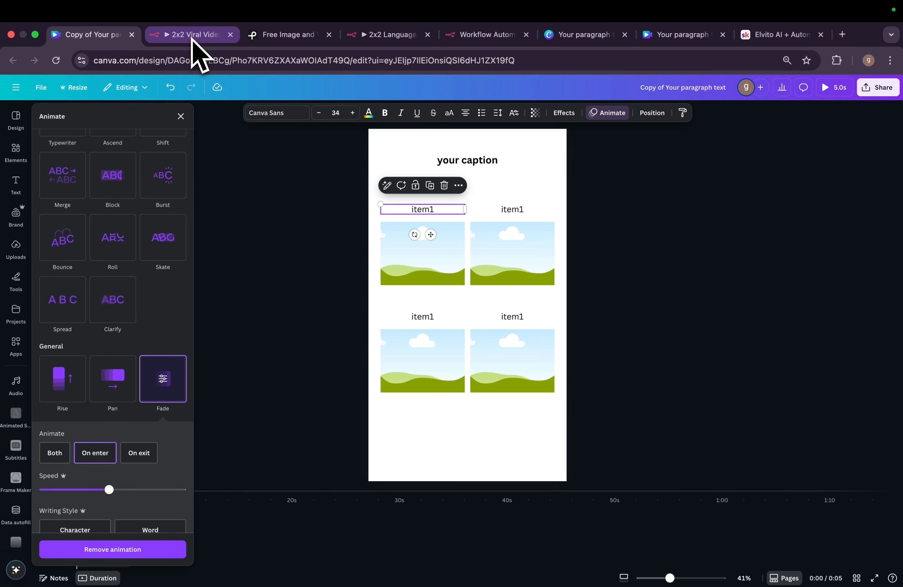
click(192, 38)
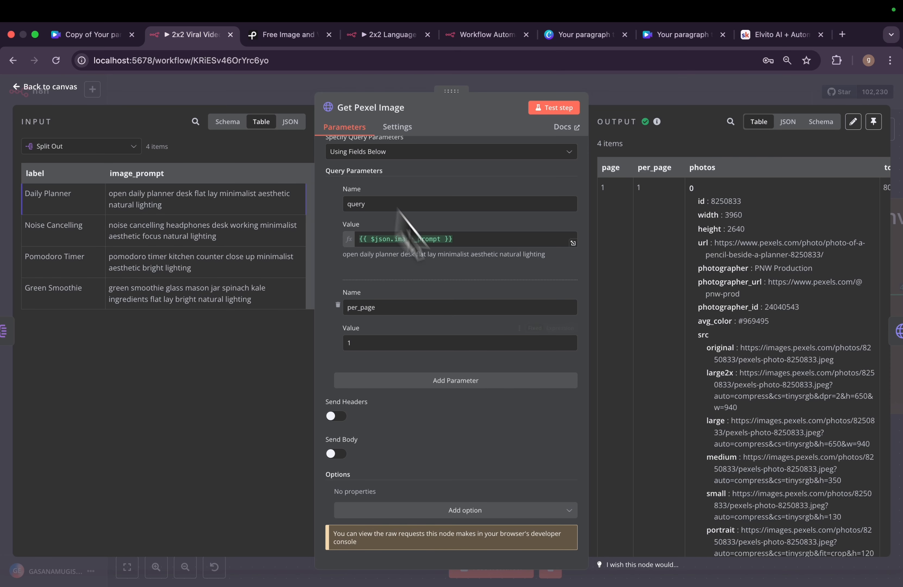
click(658, 92)
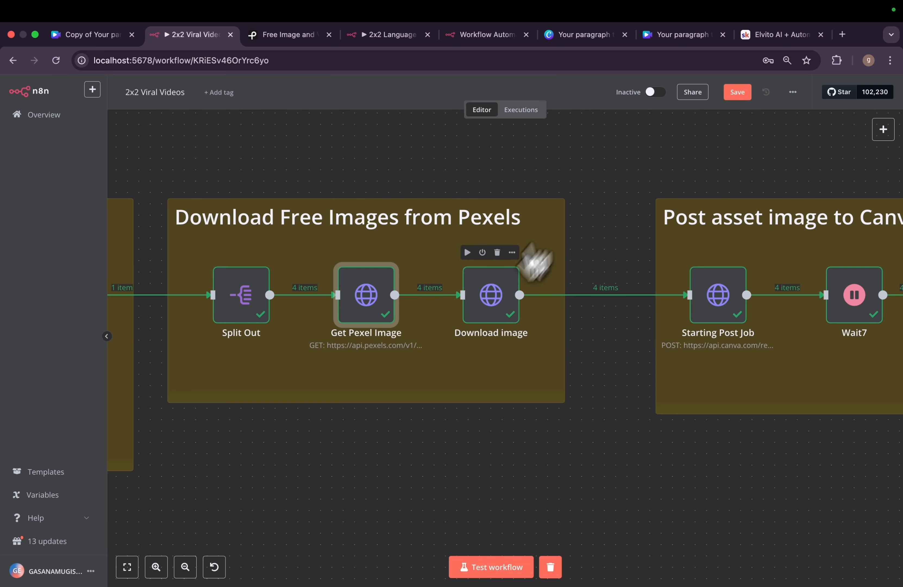
click(510, 307)
double_click(509, 307)
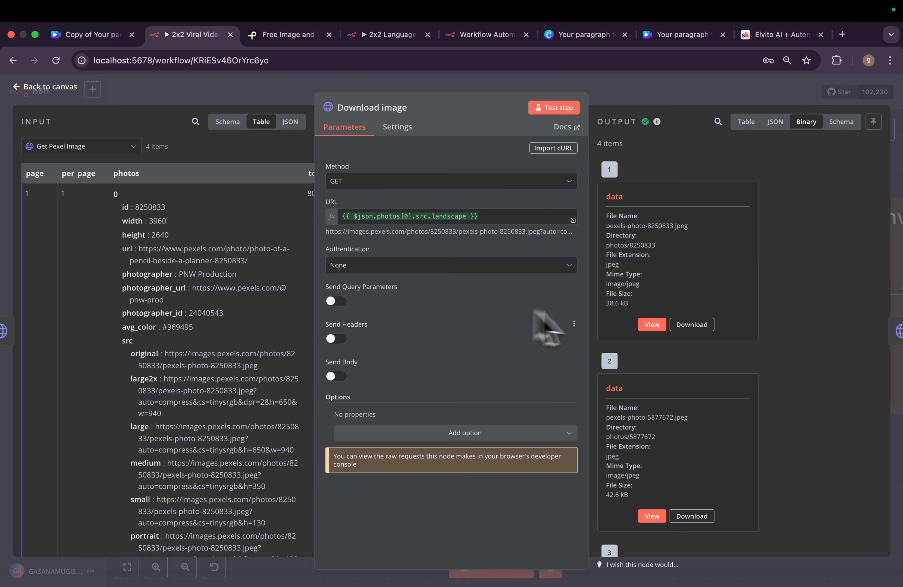
click(652, 325)
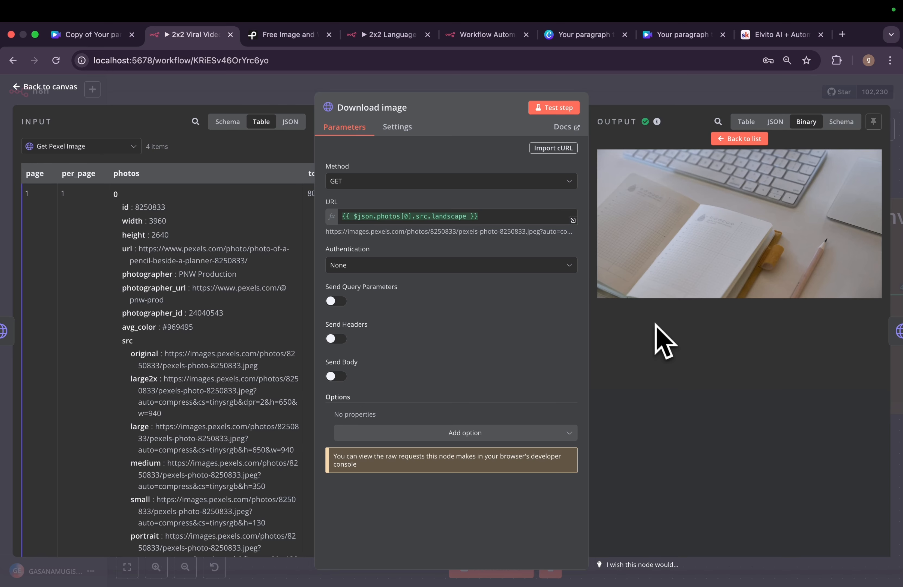
click(739, 142)
scroll(709, 431, down, 5)
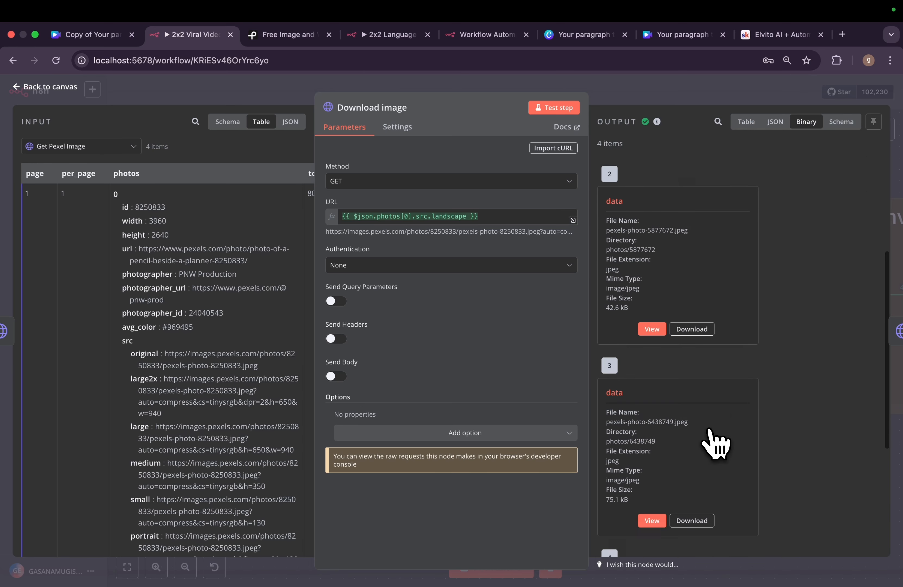
click(652, 329)
click(741, 142)
scroll(702, 397, down, 2)
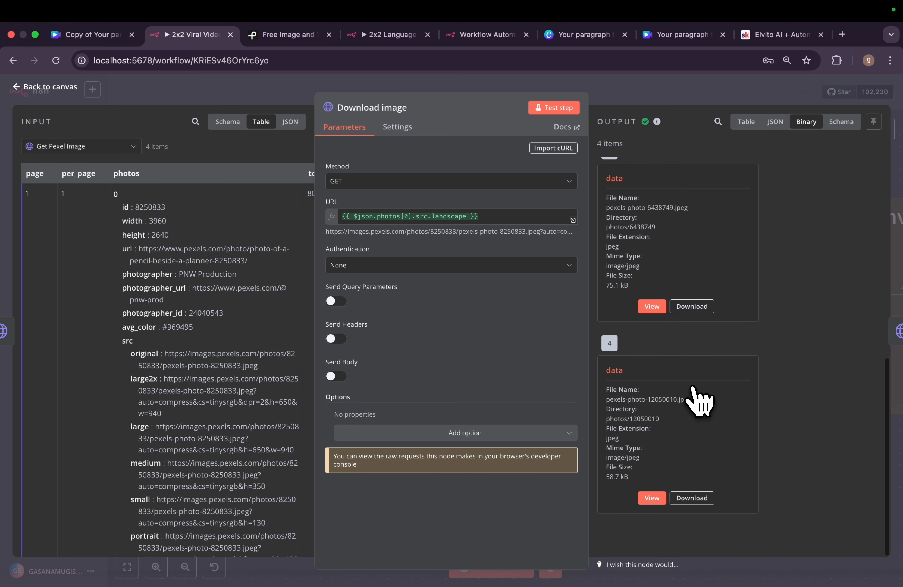
click(662, 98)
scroll(685, 373, right, 6)
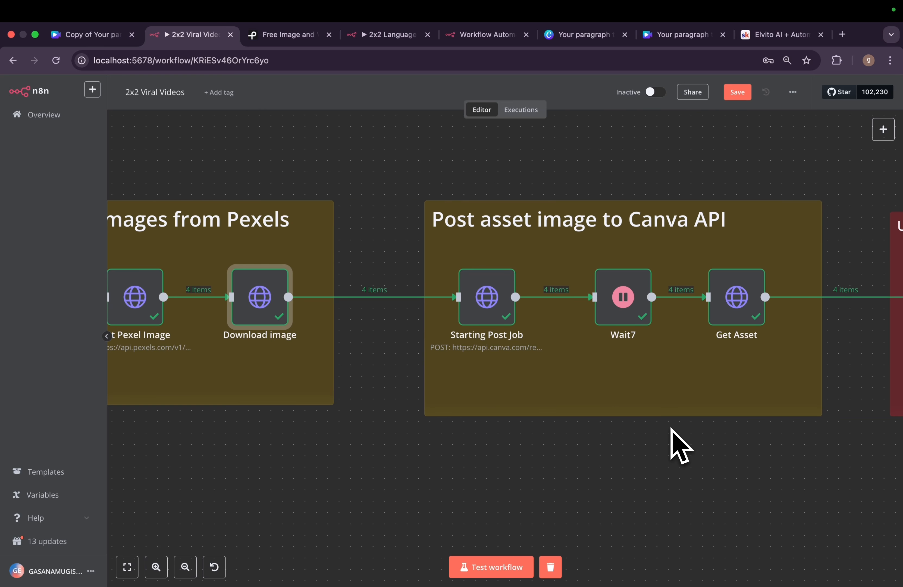
Pan the n8n canvas, then switch to the 'Copy of Your paragraph text' Canva design.
scroll(508, 332, down, 3)
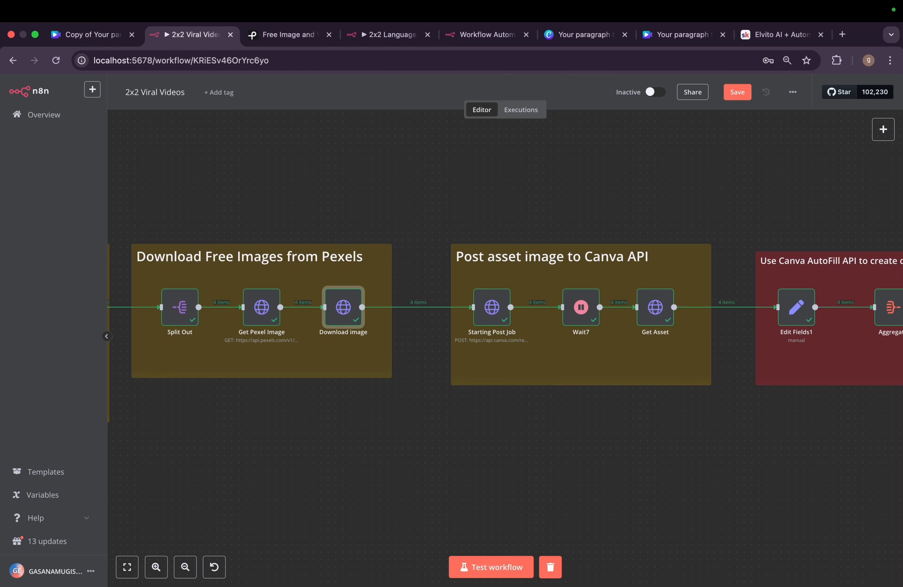
scroll(253, 377, right, 3)
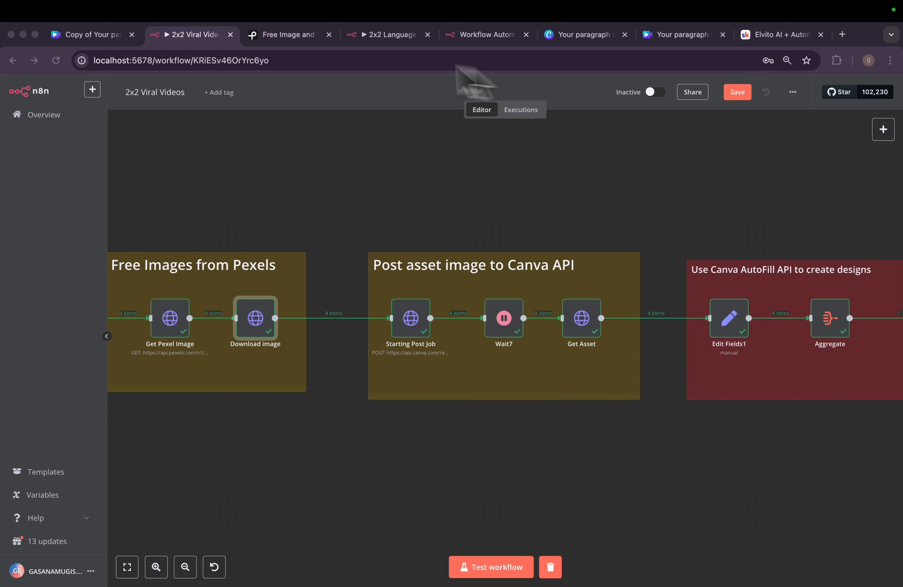
click(90, 35)
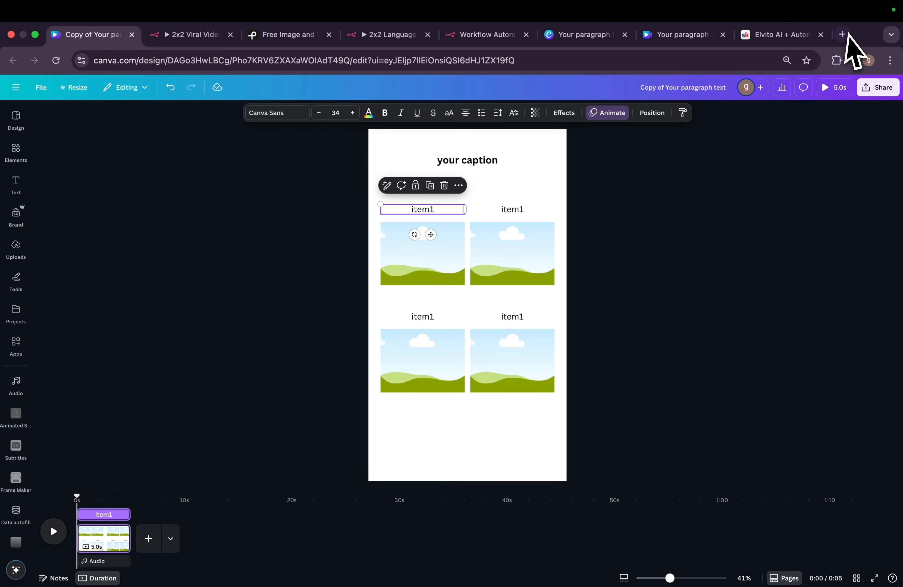
From Canva brand templates in a new tab, create a new Instagram Reel (1080 × 1920) design.
click(843, 35)
text(bran)
key(Return)
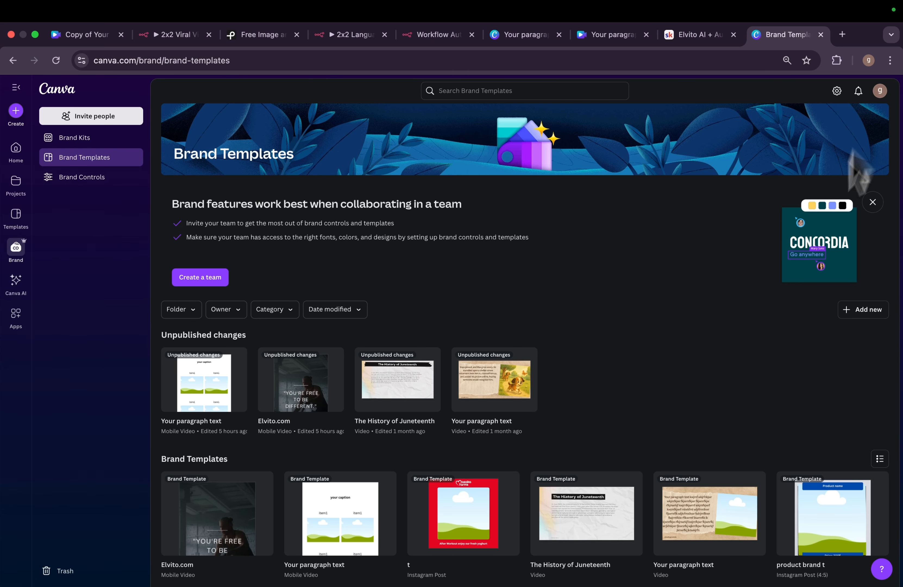
click(868, 308)
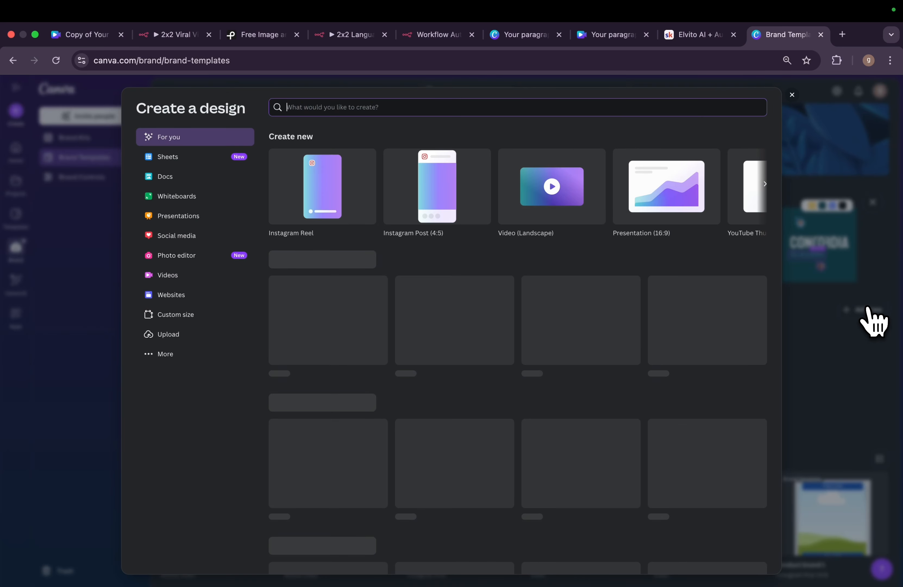
text(reel)
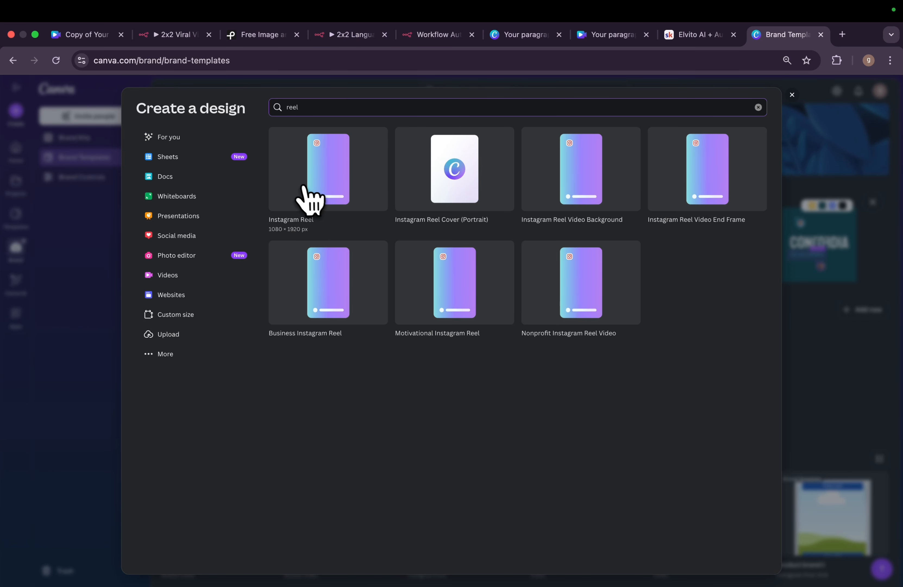
click(307, 188)
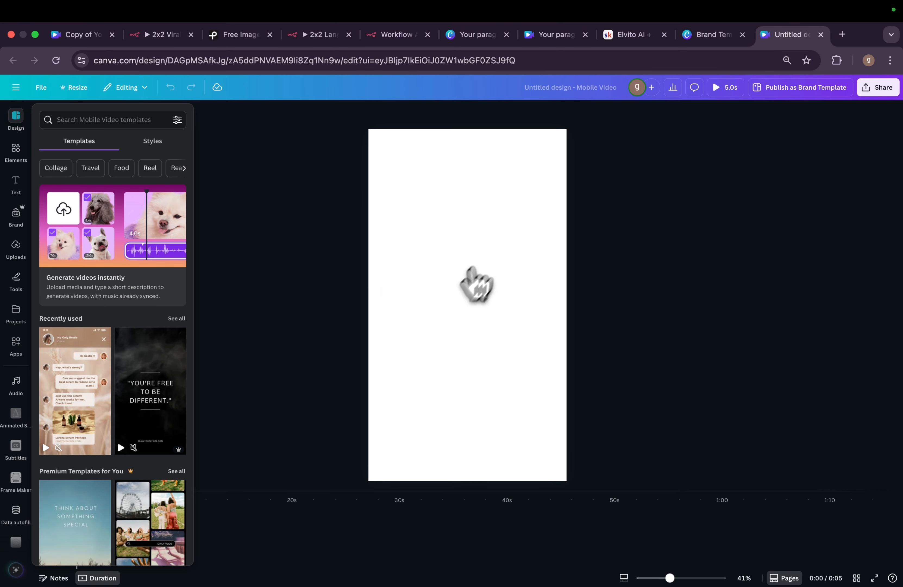
Add a landscape placeholder image from Elements, crop its top and shrink it.
click(16, 150)
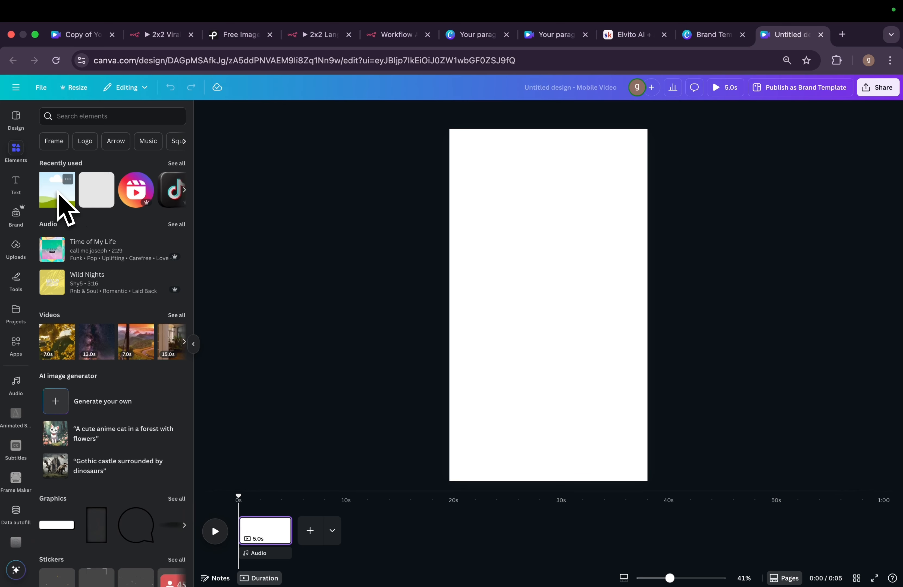
drag(59, 193, 498, 219)
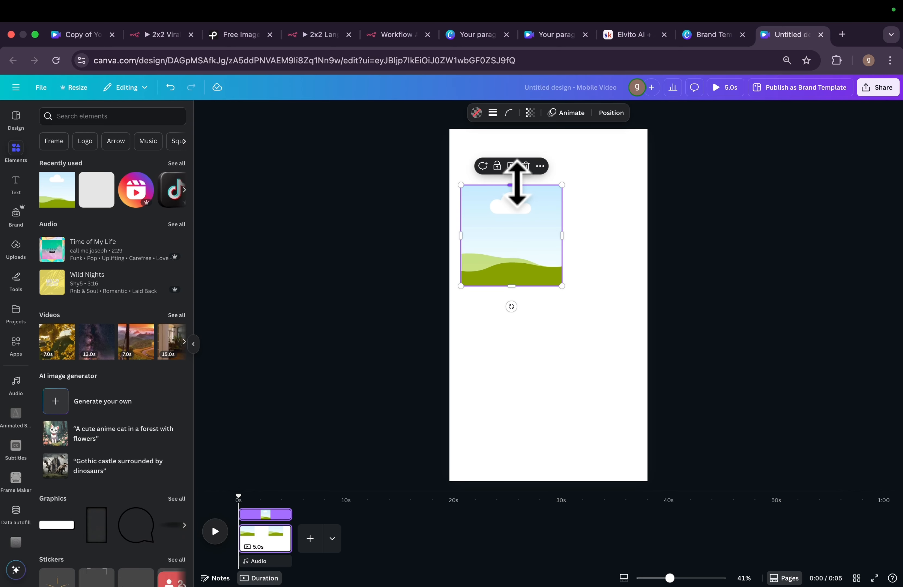
mouse_move(511, 185)
mouse_down()
mouse_move(515, 225)
mouse_move(514, 205)
mouse_up()
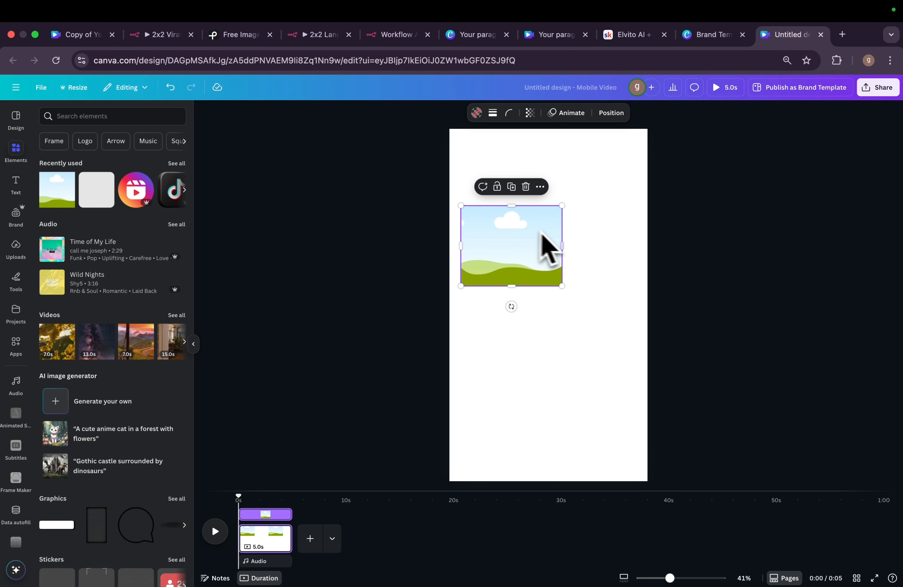
drag(561, 285, 539, 268)
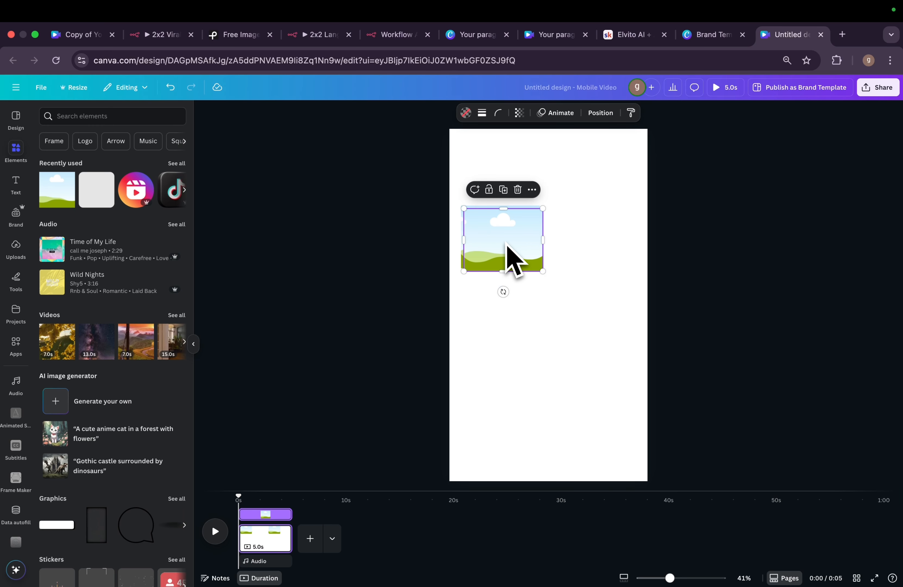
Duplicate the placeholder image into a 2x2 grid of four images.
alt+drag(508, 239, 591, 242)
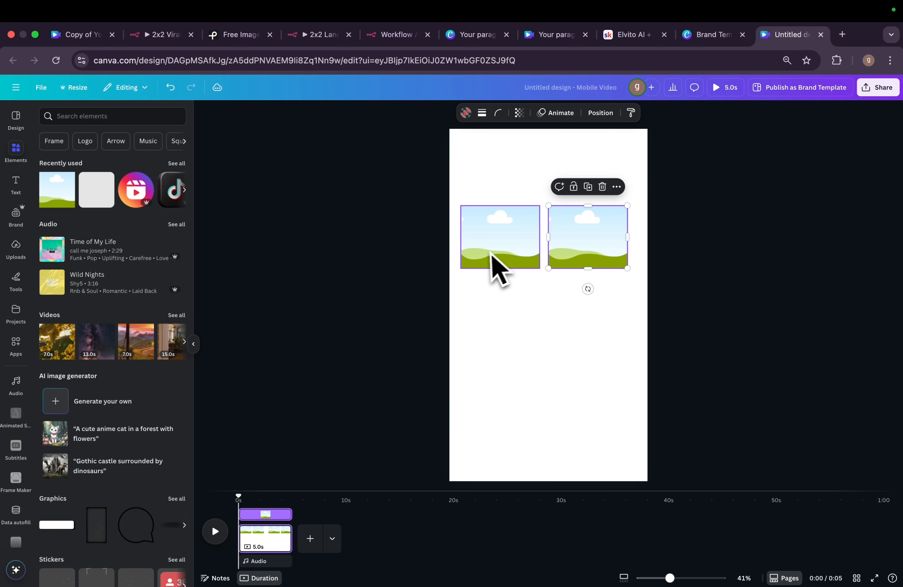
click(488, 267)
drag(488, 267, 504, 322)
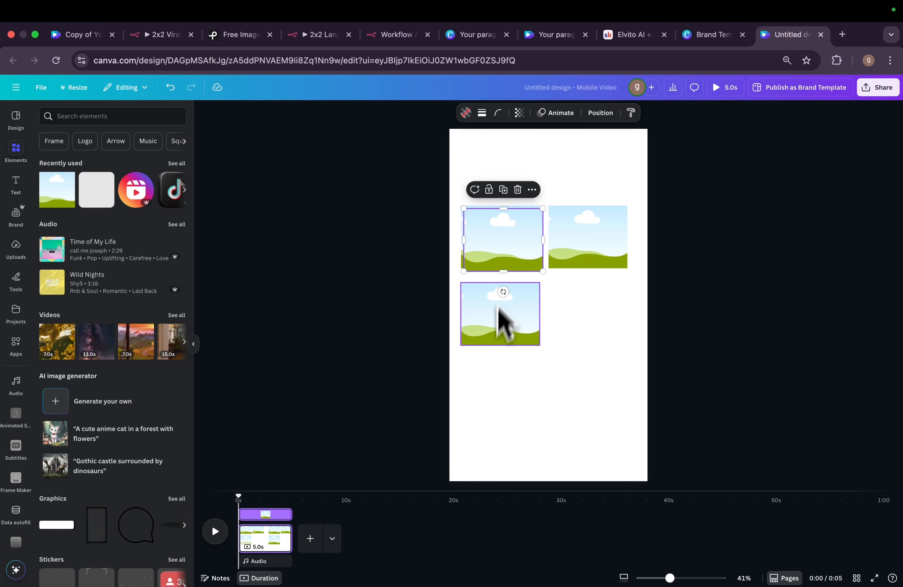
alt+drag(514, 256, 590, 319)
click(365, 200)
Centre the grid, raise the top row to widen the gap, and add a paragraph text box.
drag(418, 180, 705, 393)
mouse_move(591, 322)
mouse_down()
mouse_move(586, 350)
mouse_move(588, 338)
mouse_up()
click(367, 301)
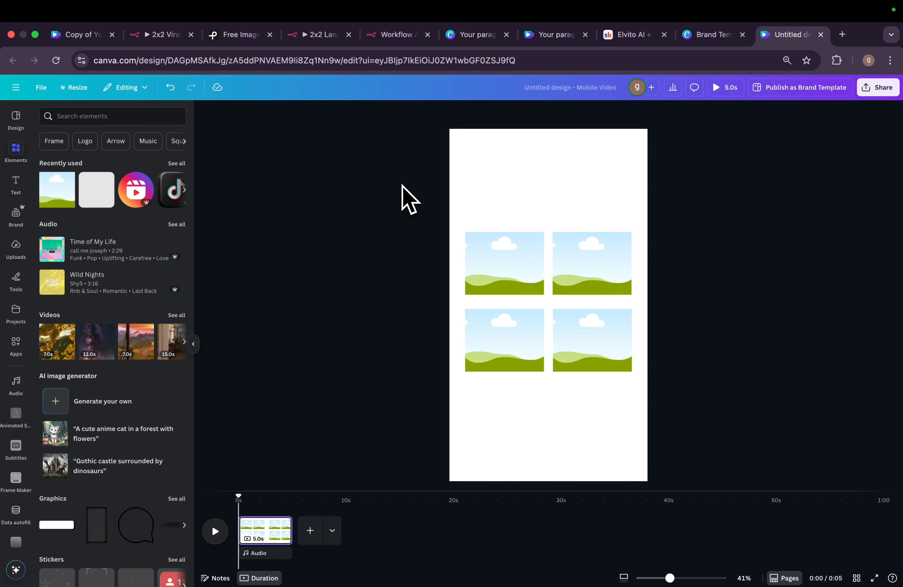
drag(400, 182, 684, 307)
drag(612, 260, 613, 237)
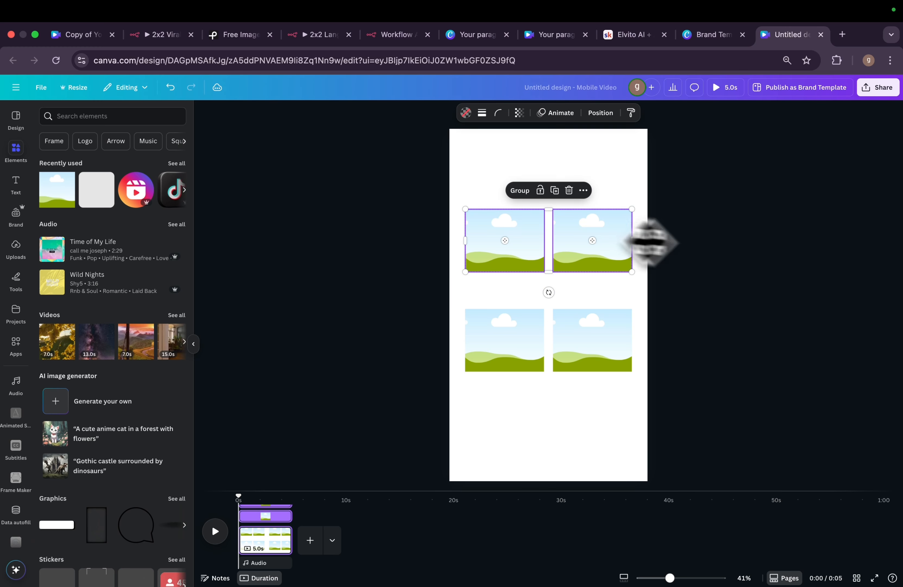
click(594, 201)
key(t)
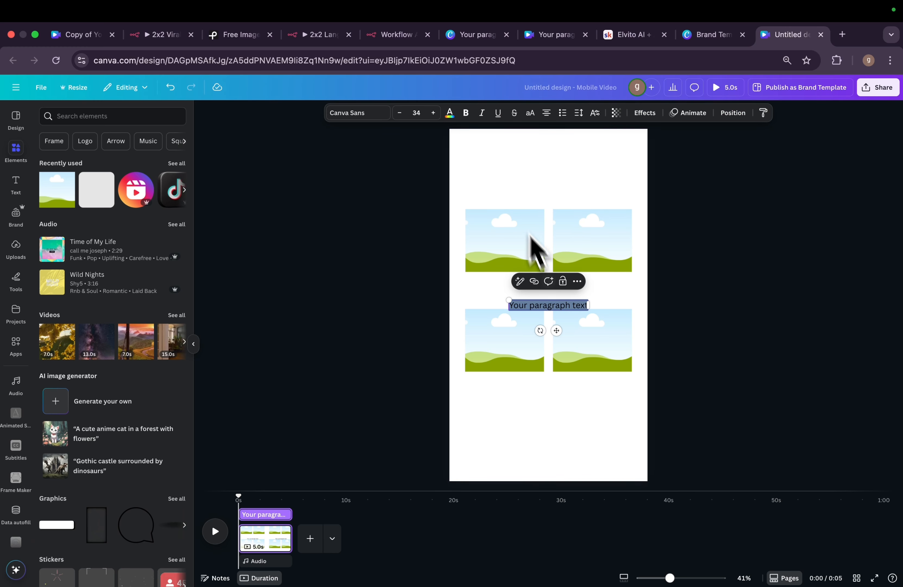
click(520, 355)
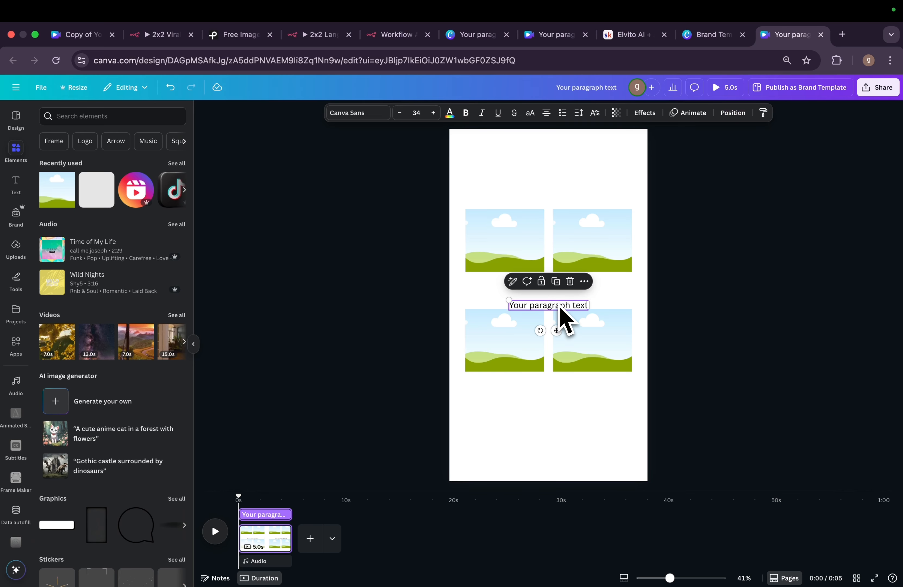
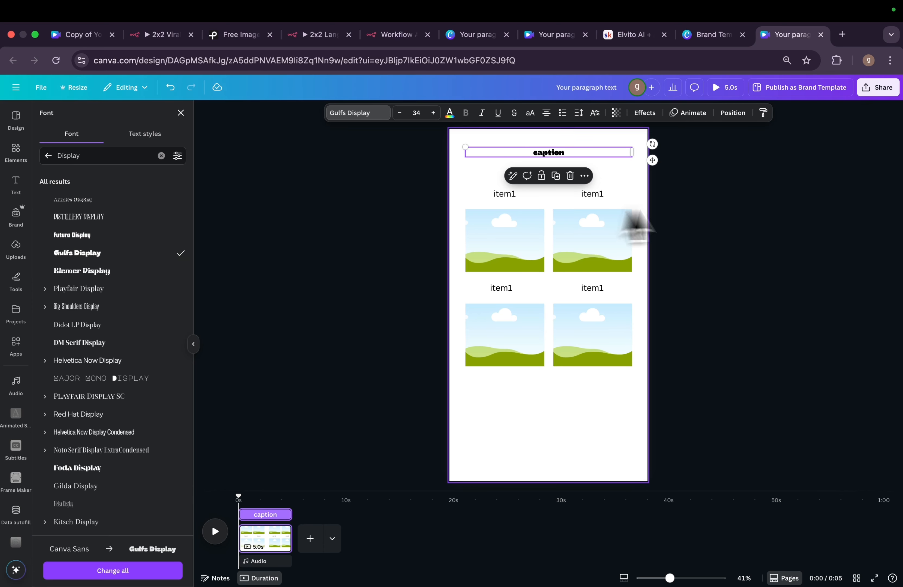
Close the font list and deselect the caption, now set in Gulfs Display.
key(Escape)
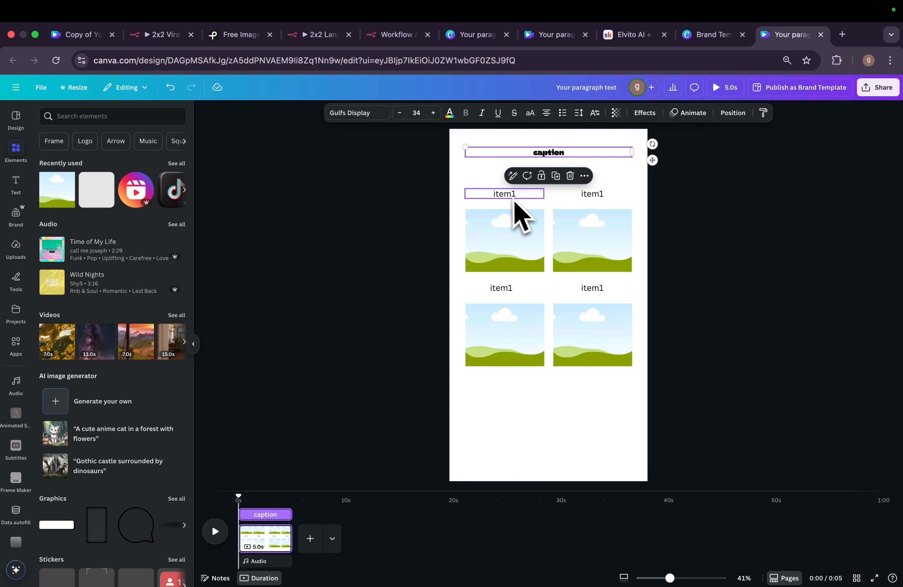
key(Escape)
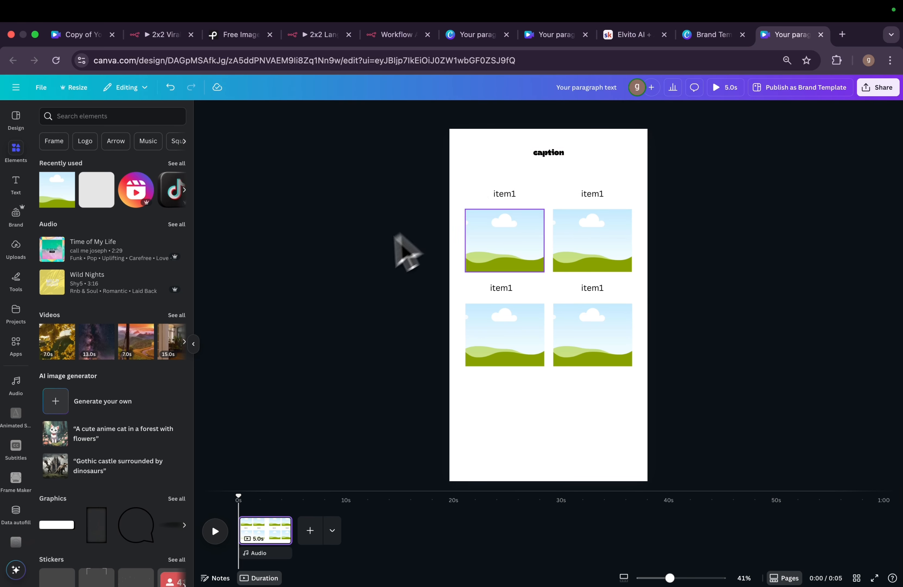
Apply a Pan (On enter) entrance animation to the whole page.
click(636, 167)
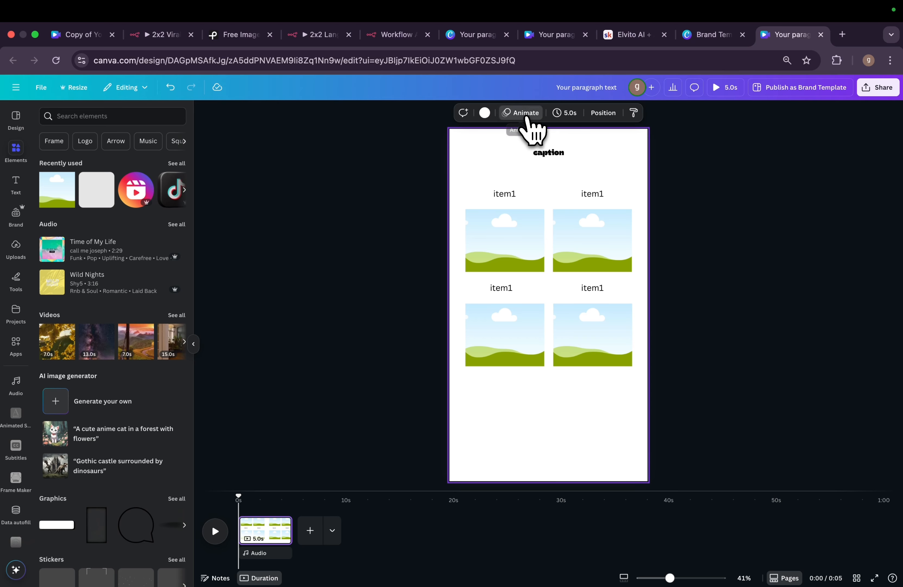
click(533, 113)
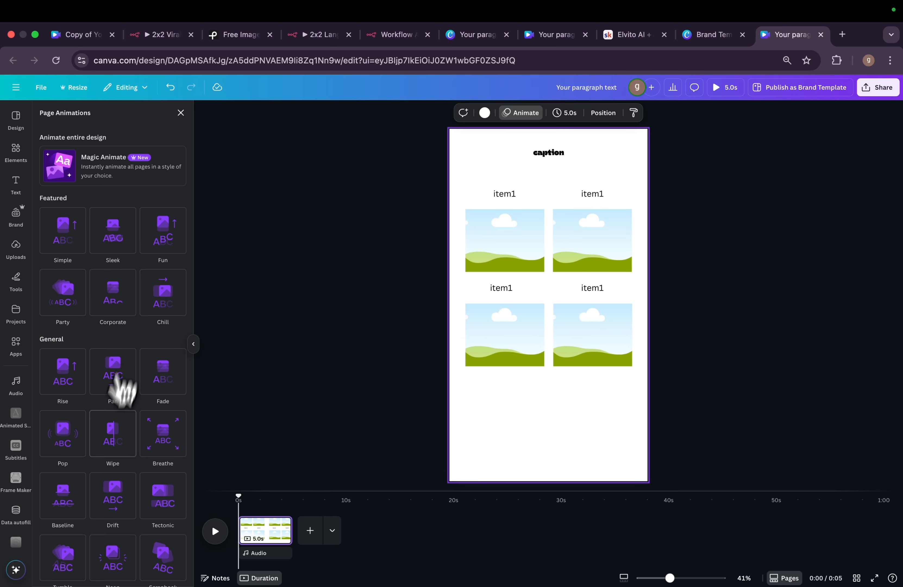
scroll(110, 419, down, 2)
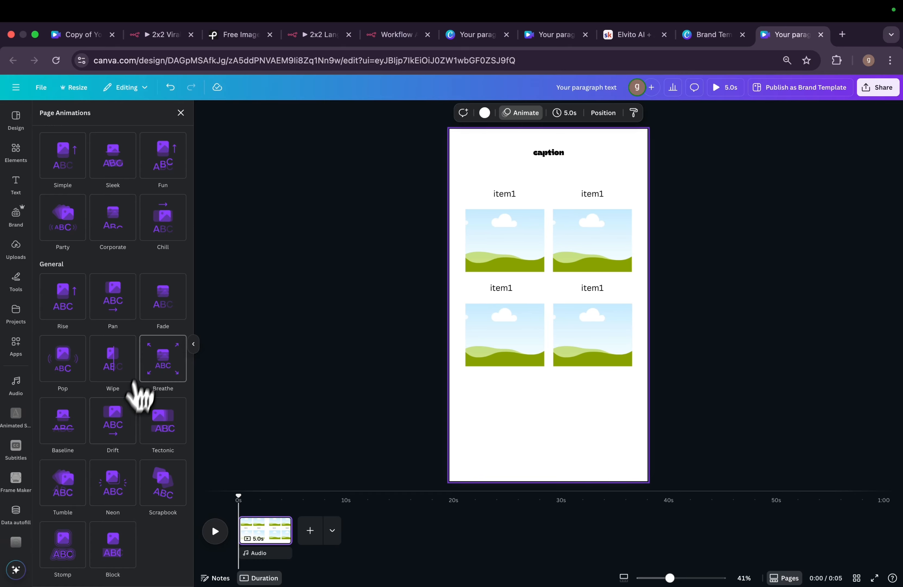
scroll(146, 378, up, 2)
click(113, 376)
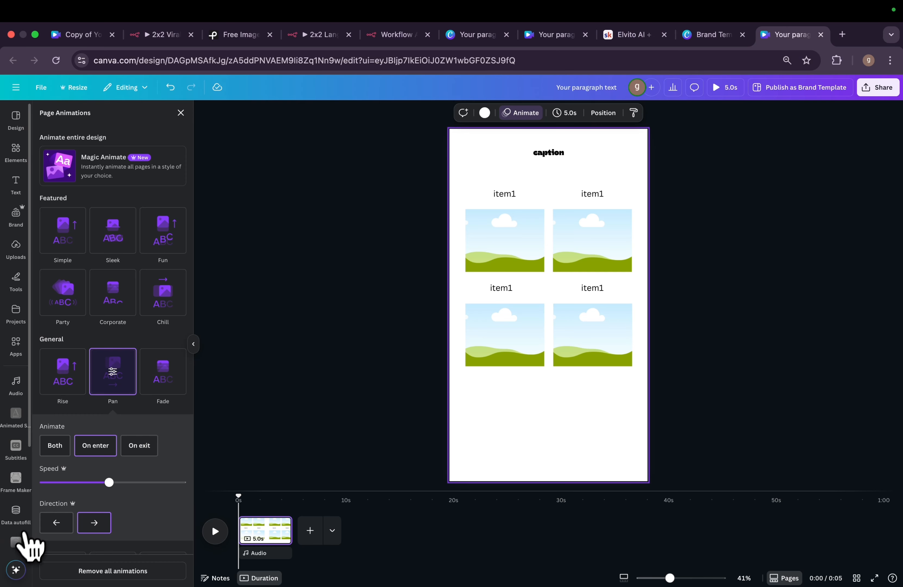
Select the caption text and bring up the Data autofill options.
scroll(30, 518, down, 5)
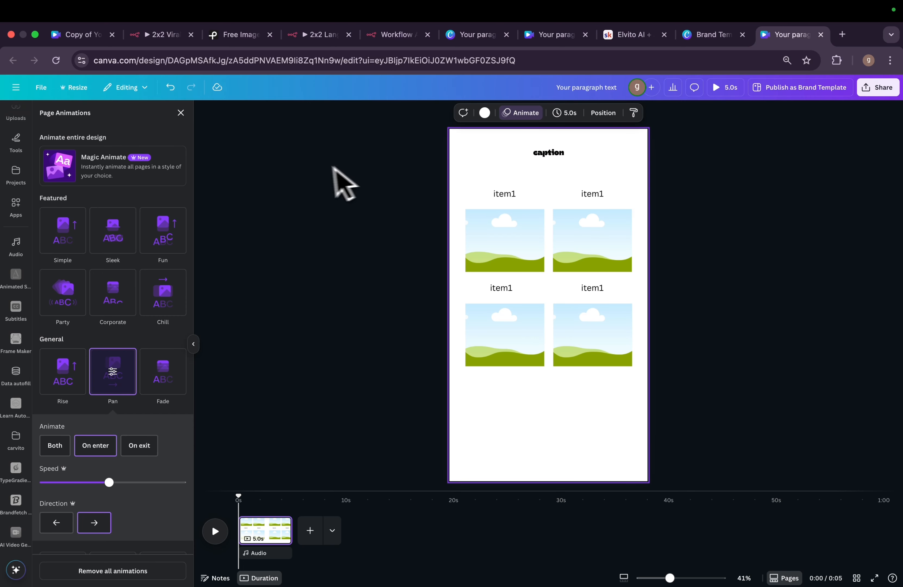
click(561, 159)
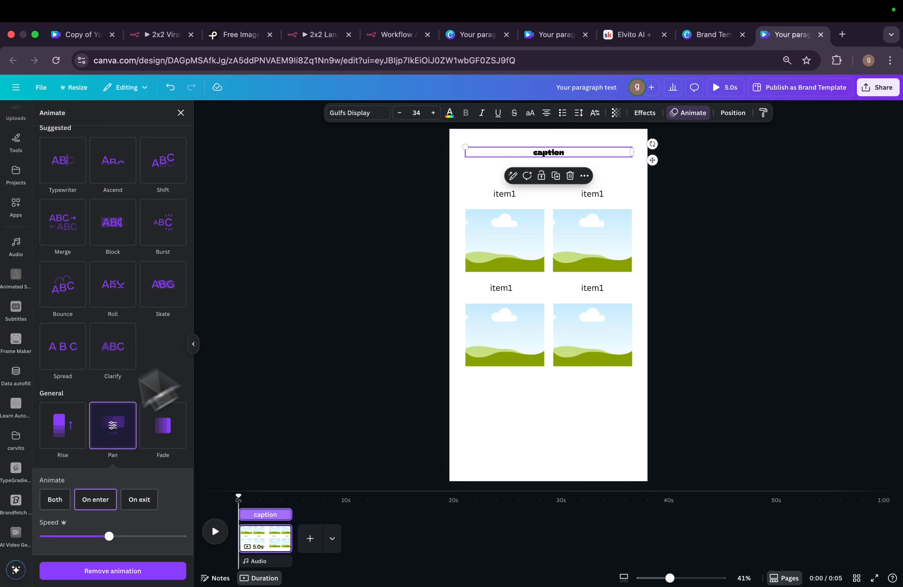
click(16, 371)
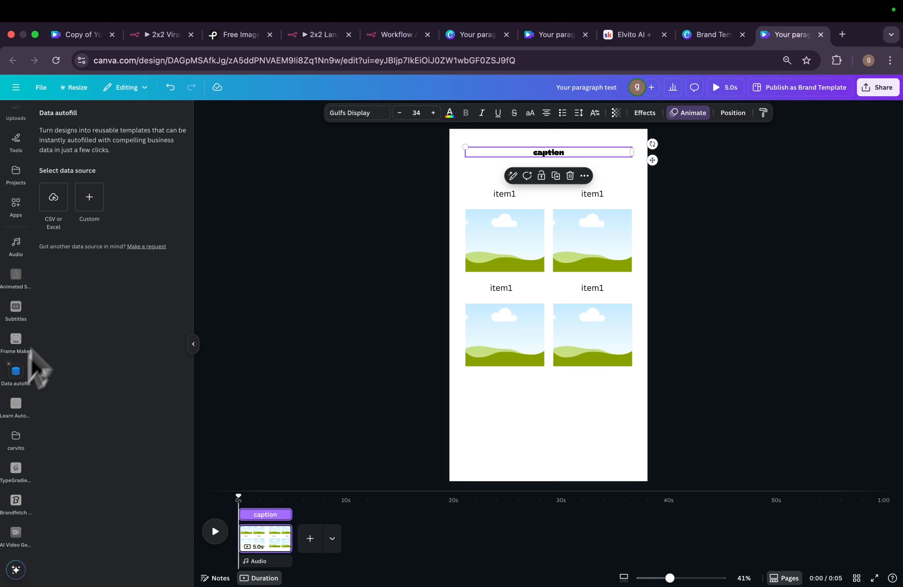
Connect a custom data source and add a 'caption' data field for the caption.
click(89, 198)
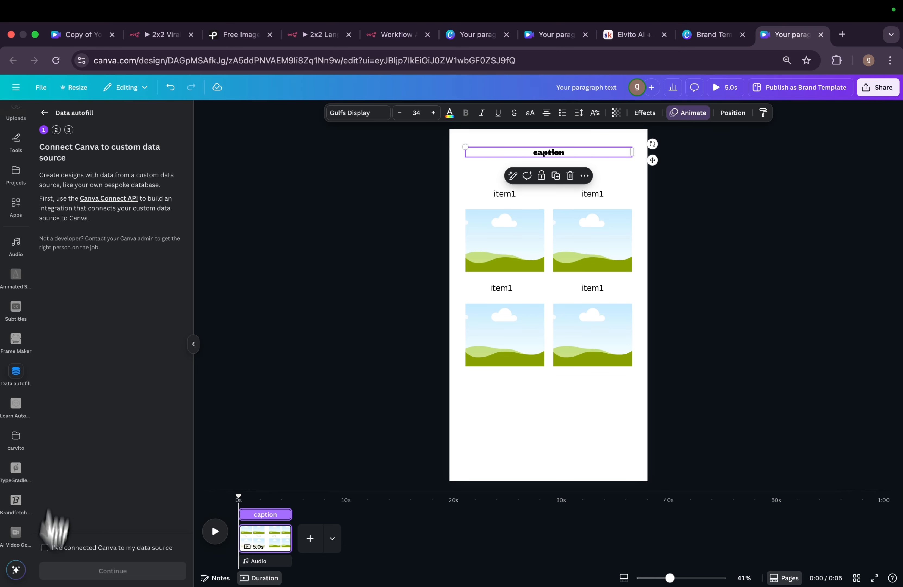
click(44, 547)
click(95, 571)
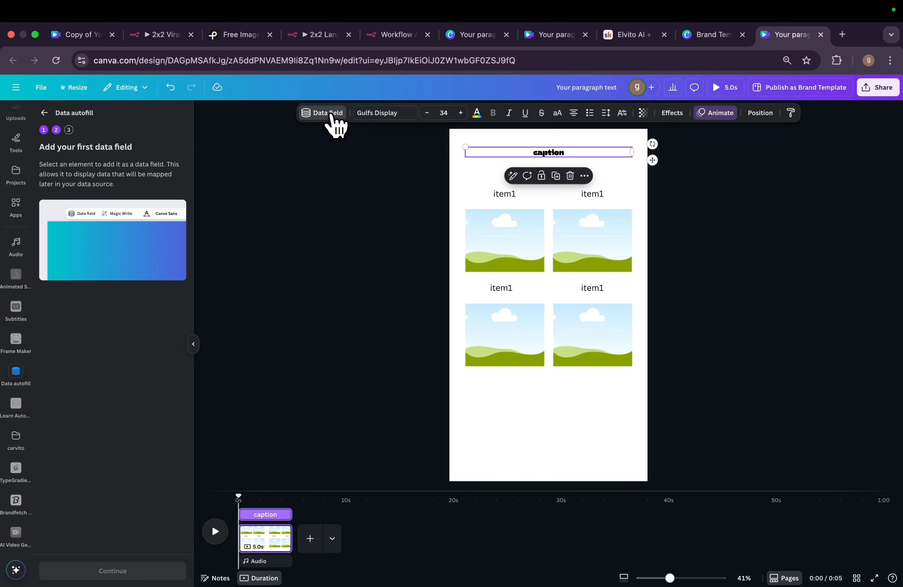
click(326, 112)
text(caption)
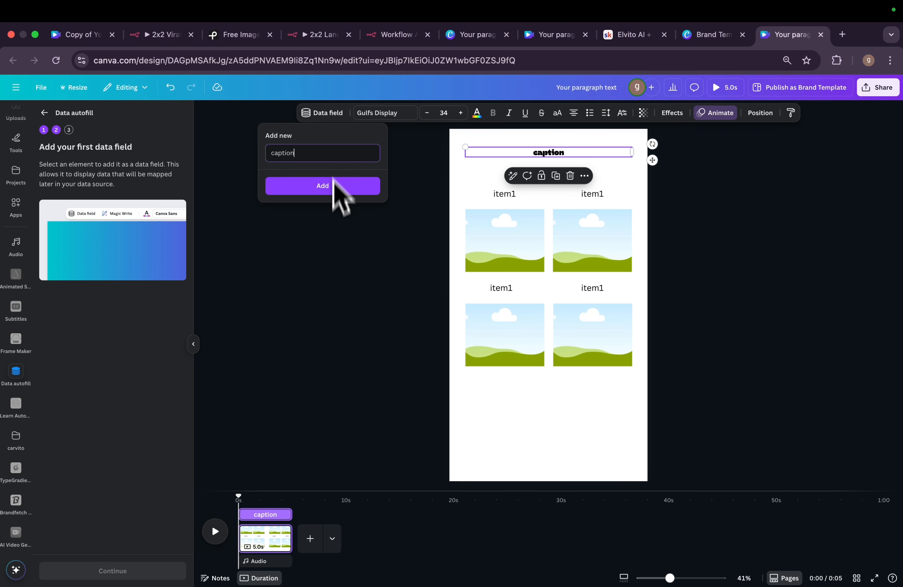
click(345, 185)
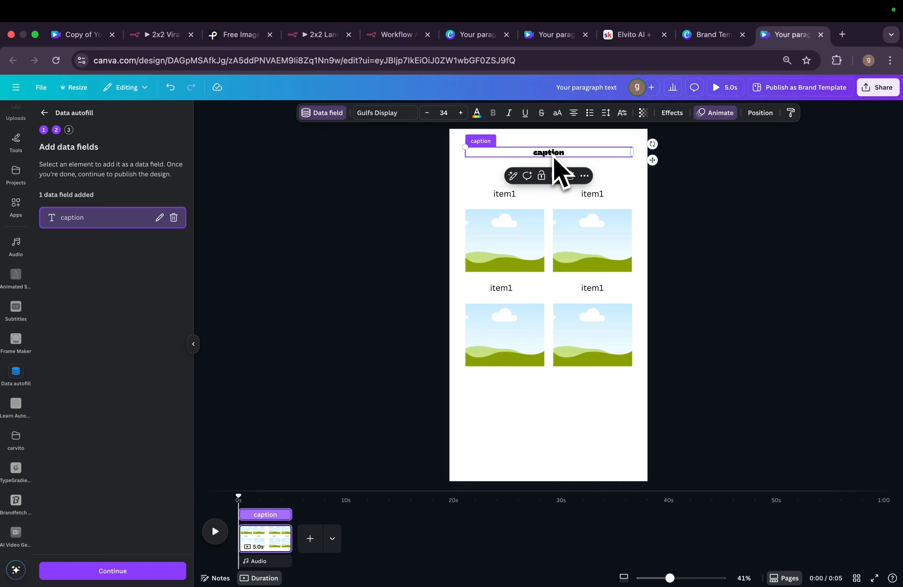
Tie the top-left item1 label to a new 'label1' data field.
click(506, 194)
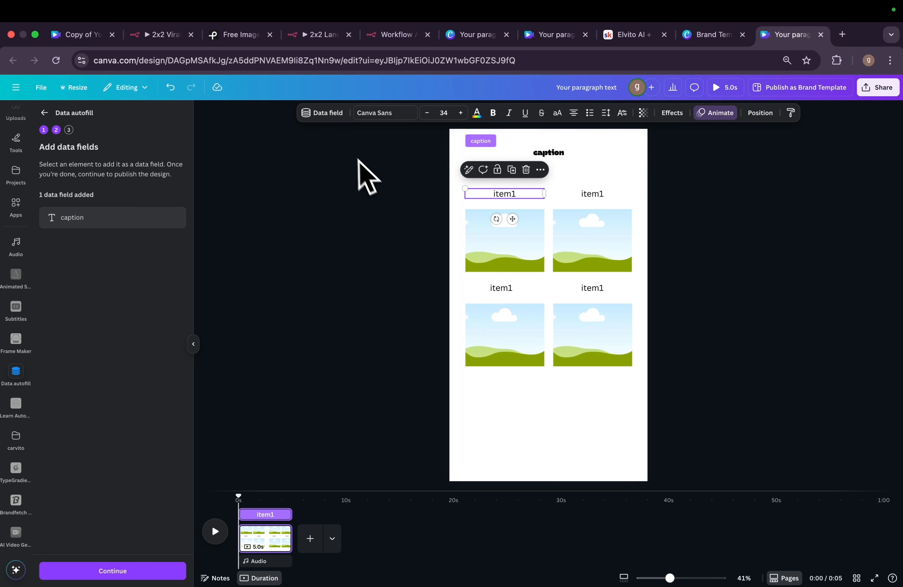
click(319, 114)
click(328, 179)
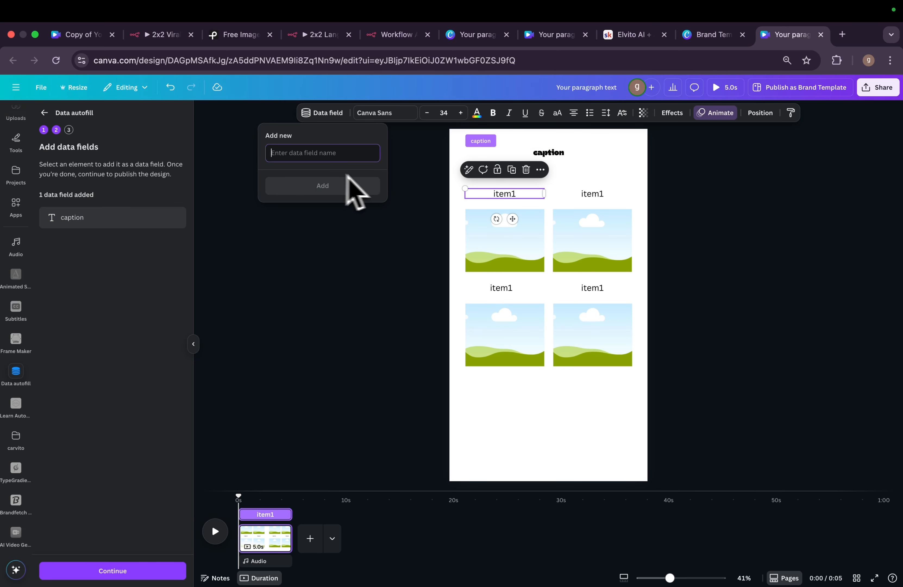
text(la)
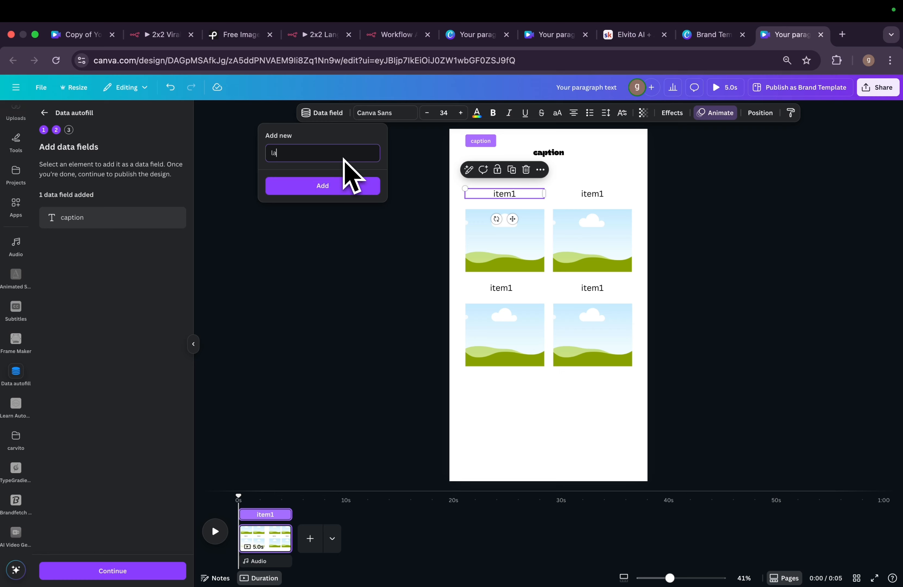
text(bel1)
click(331, 188)
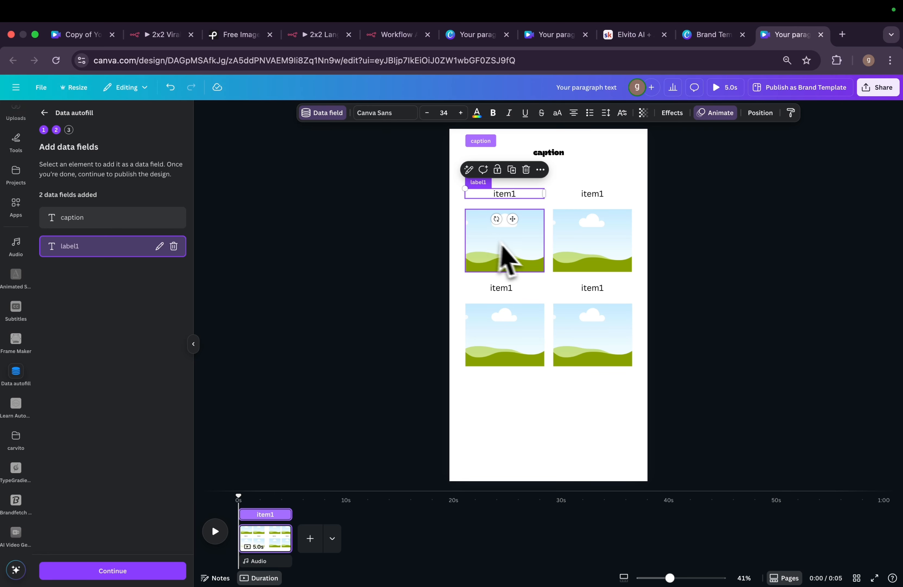
Tie the top-left image to an 'img1' data field and review the page's field tags.
click(505, 252)
click(460, 119)
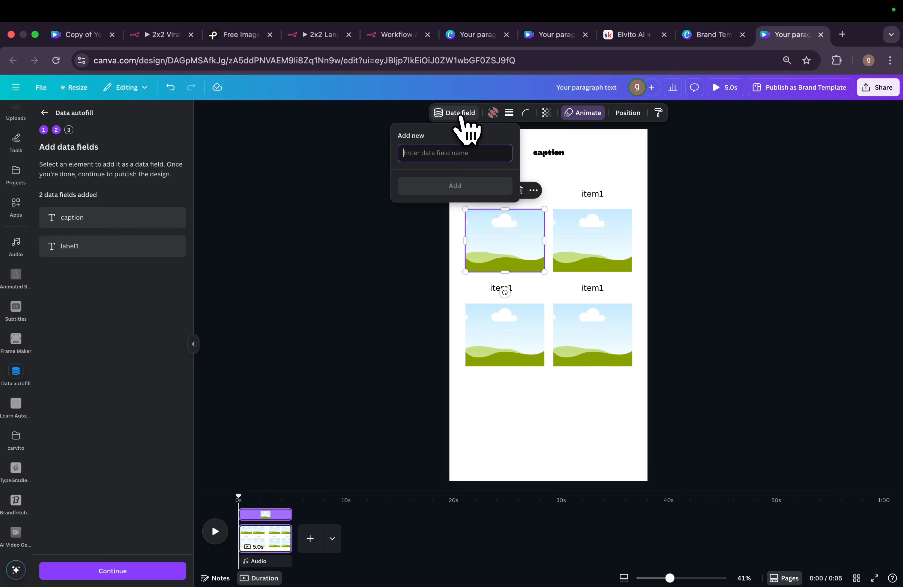
text(img1)
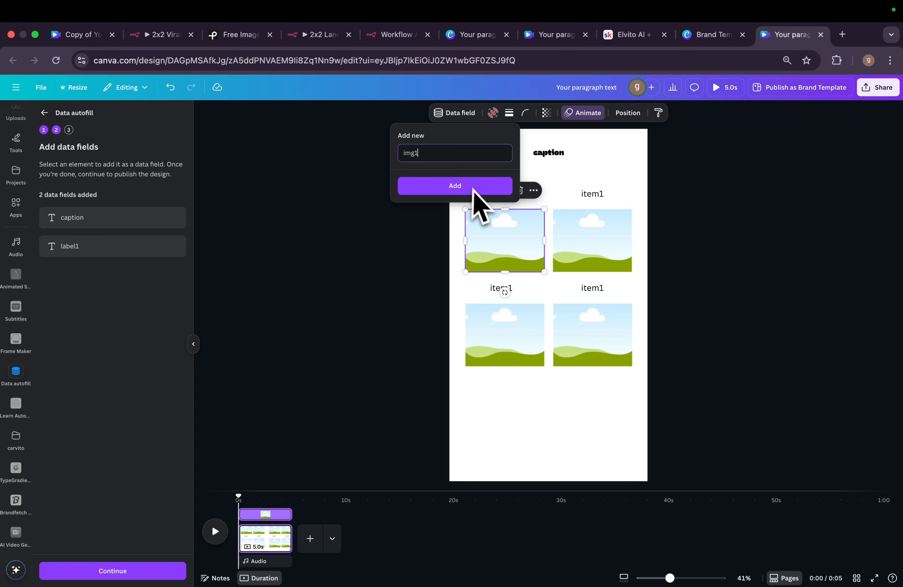
click(473, 189)
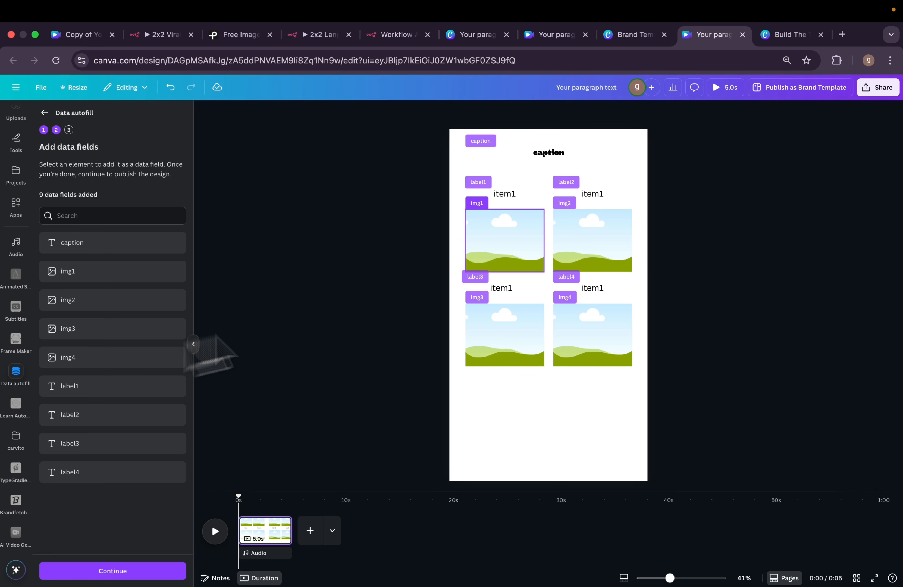
click(423, 373)
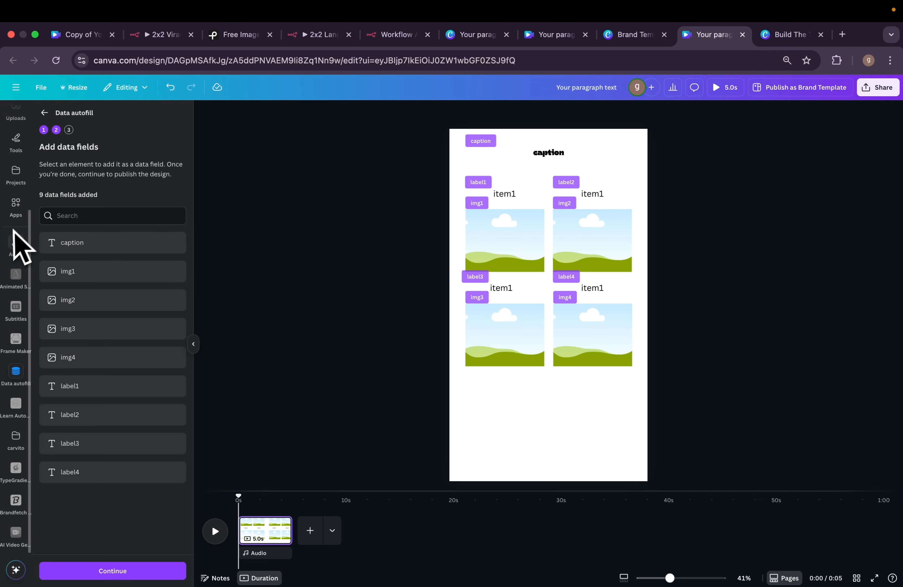
scroll(16, 303, up, 2)
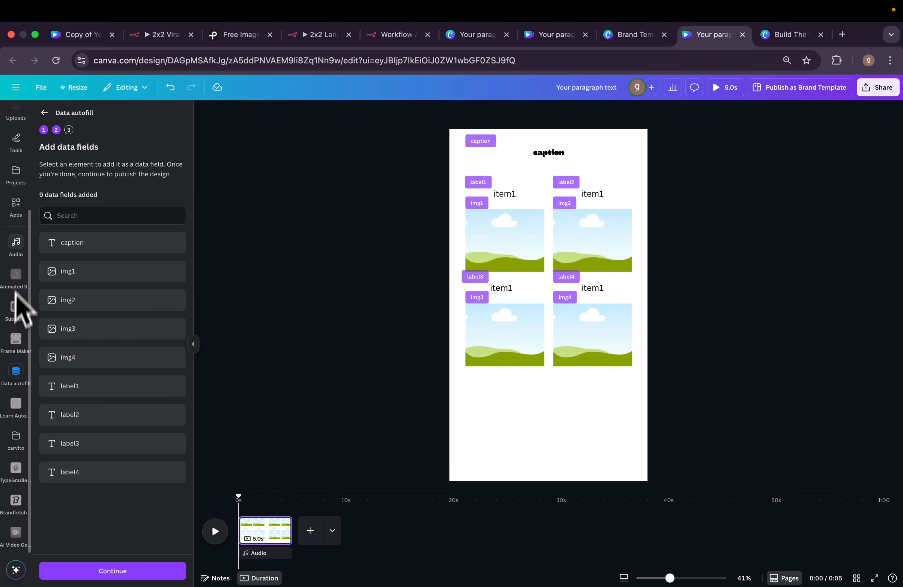
Drop the Push The Pedal (inst) audio track onto the timeline and preview it.
scroll(16, 301, up, 2)
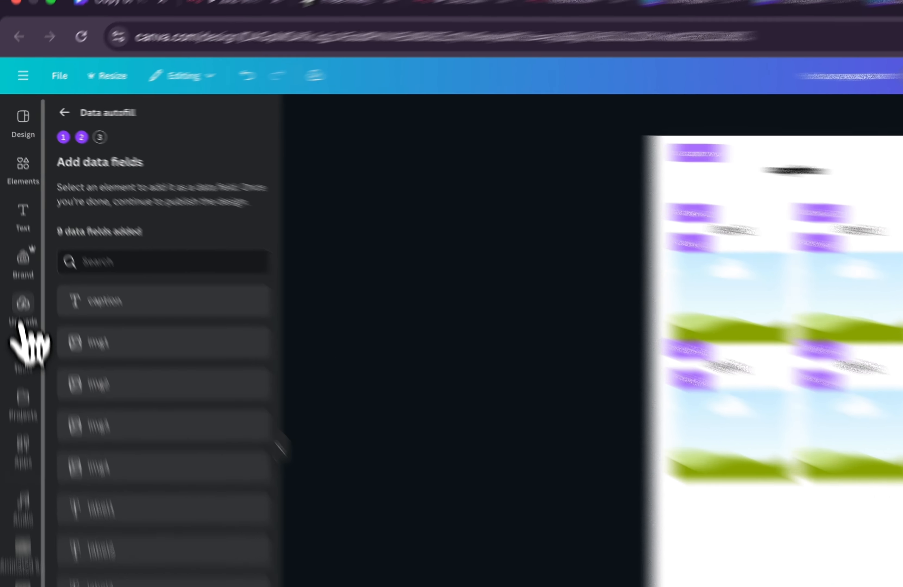
click(16, 248)
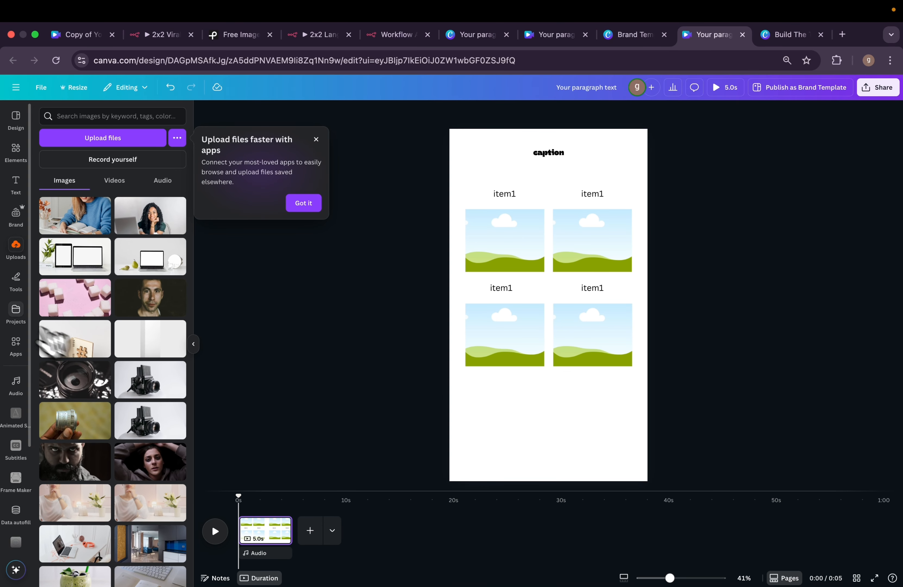
click(14, 152)
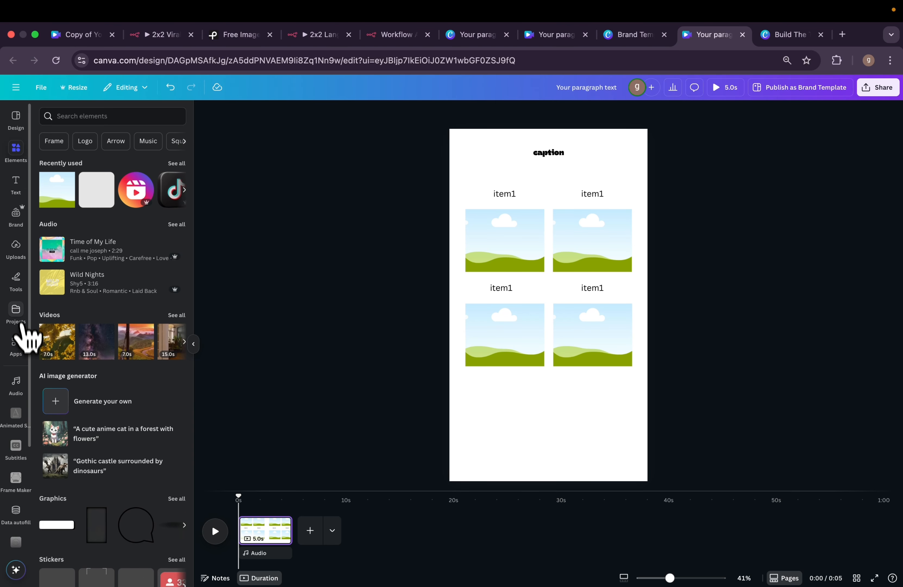
click(16, 281)
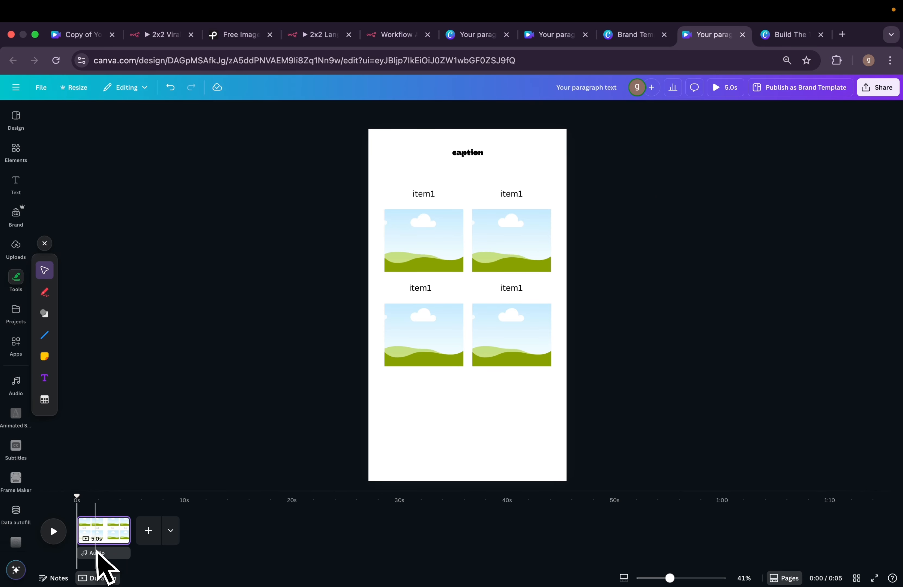
click(17, 381)
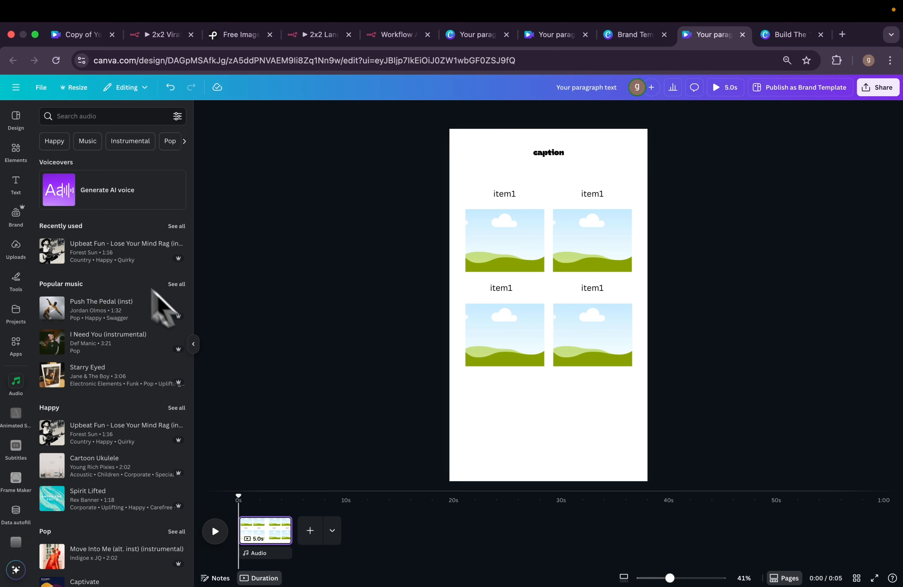
mouse_move(94, 315)
mouse_down()
mouse_move(251, 489)
mouse_move(272, 560)
mouse_up()
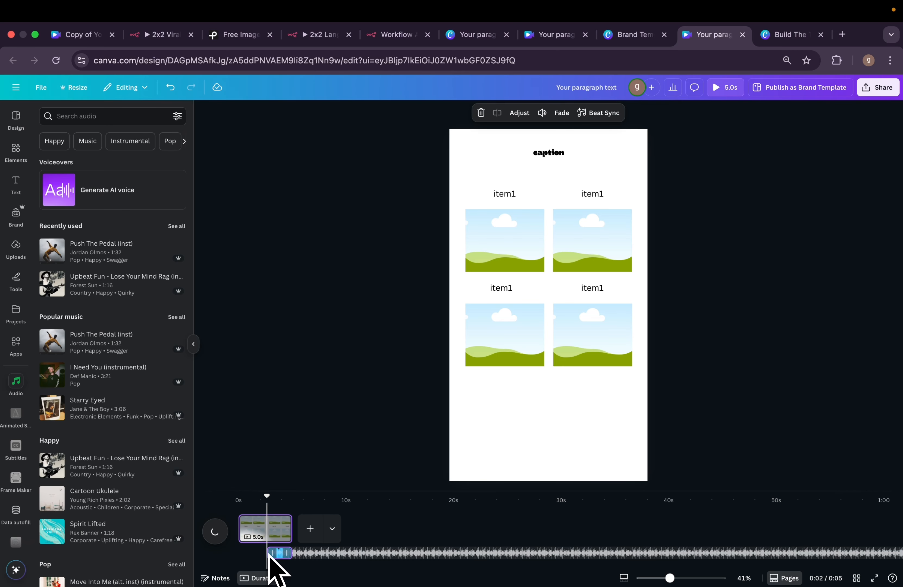
click(215, 531)
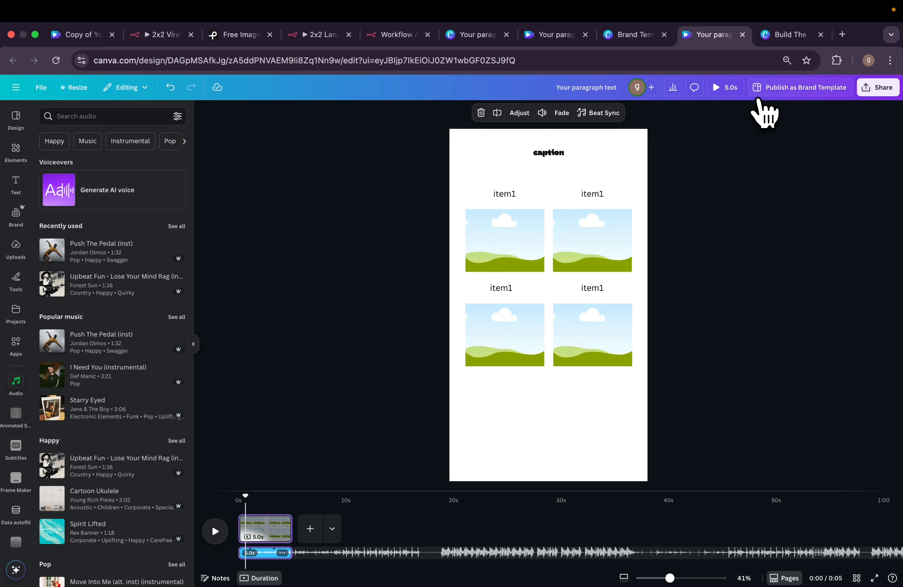
Publish the design as a brand template and close its sharing panel.
click(781, 95)
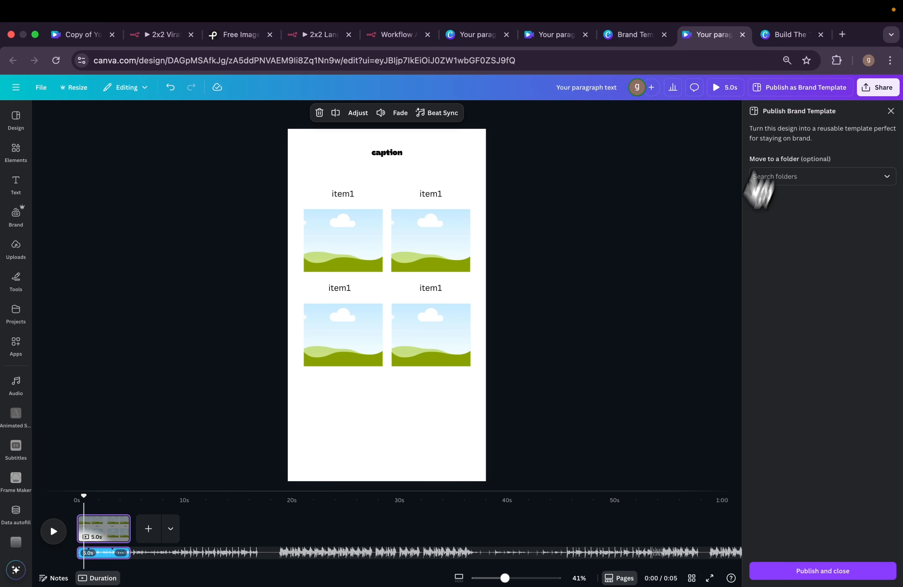
click(793, 577)
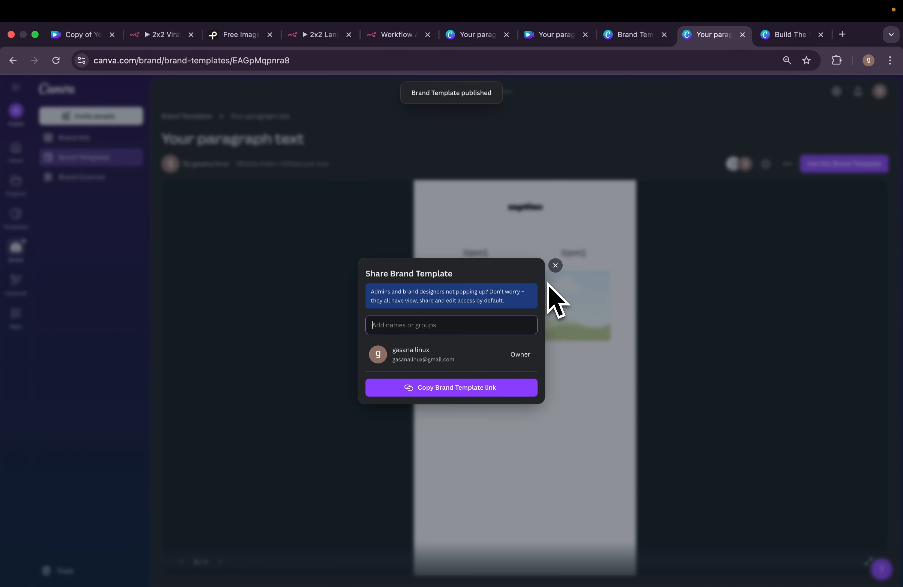
click(554, 265)
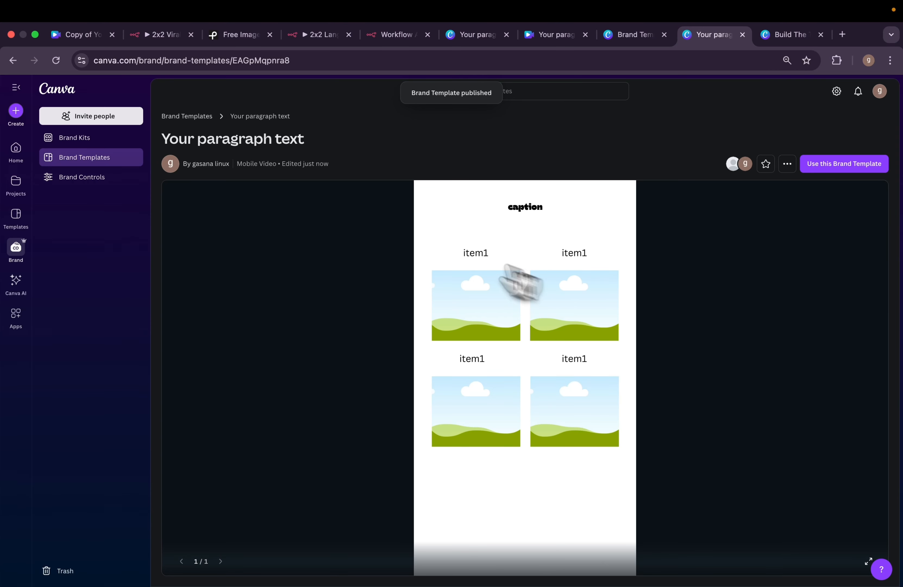
Select the template ID after /brand-templates/ in the page address.
click(265, 62)
double_click(264, 62)
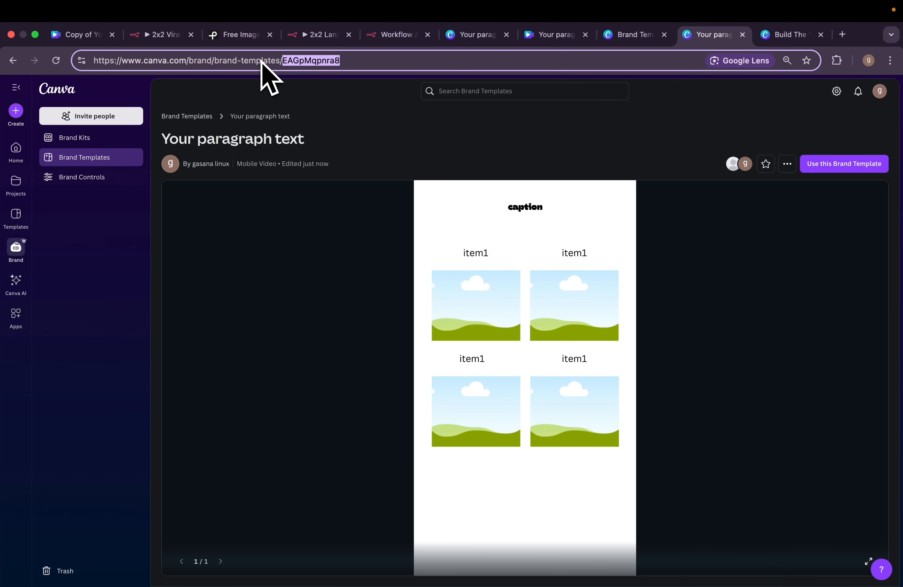
triple_click(309, 61)
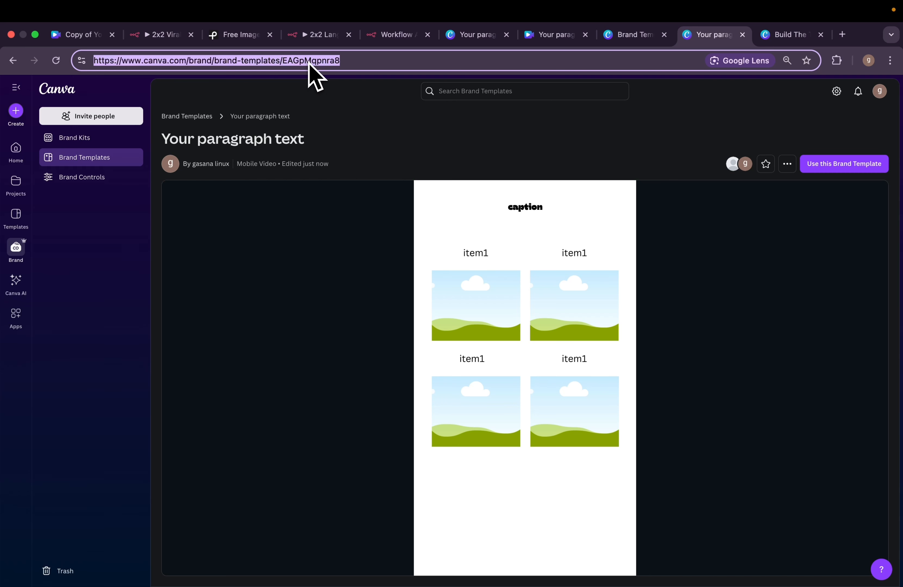
click(307, 60)
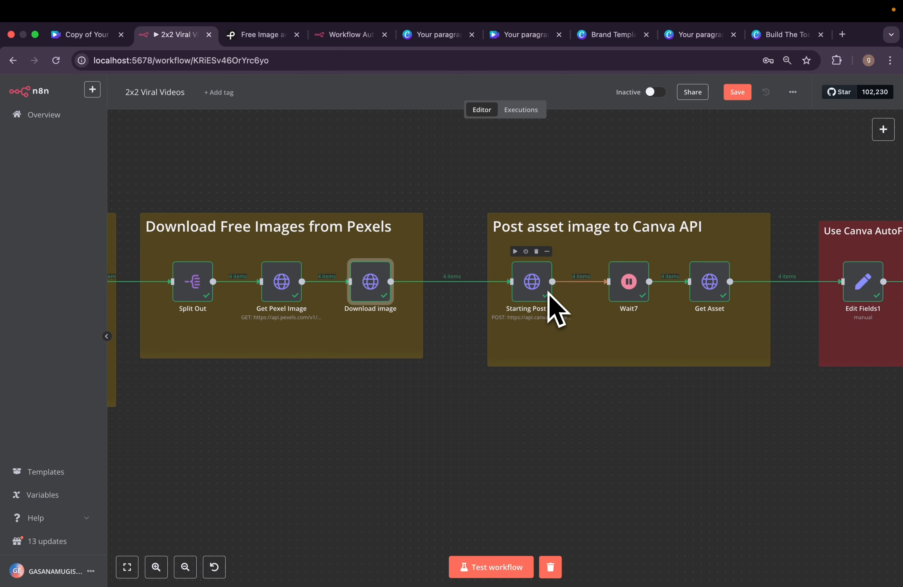
scroll(557, 312, right, 4)
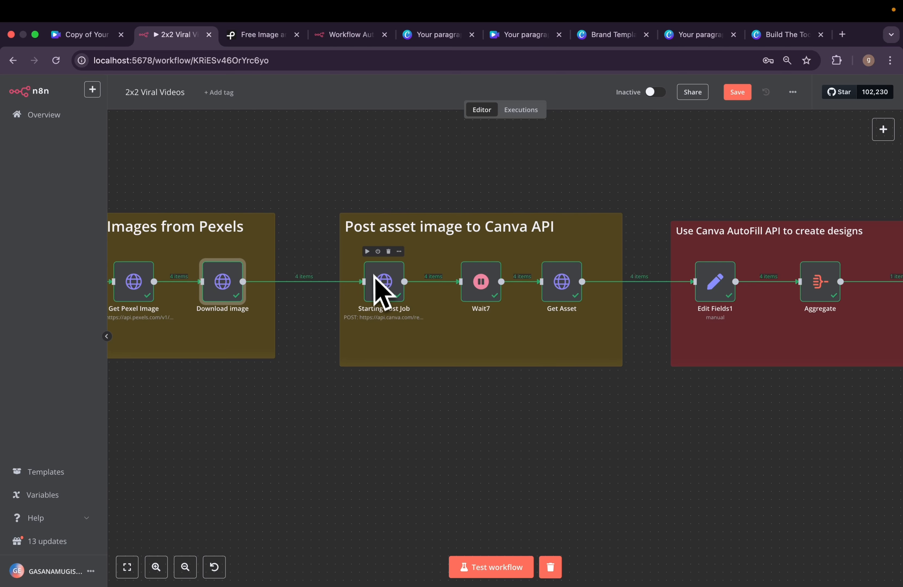
scroll(374, 289, up, 3)
scroll(375, 301, down, 6)
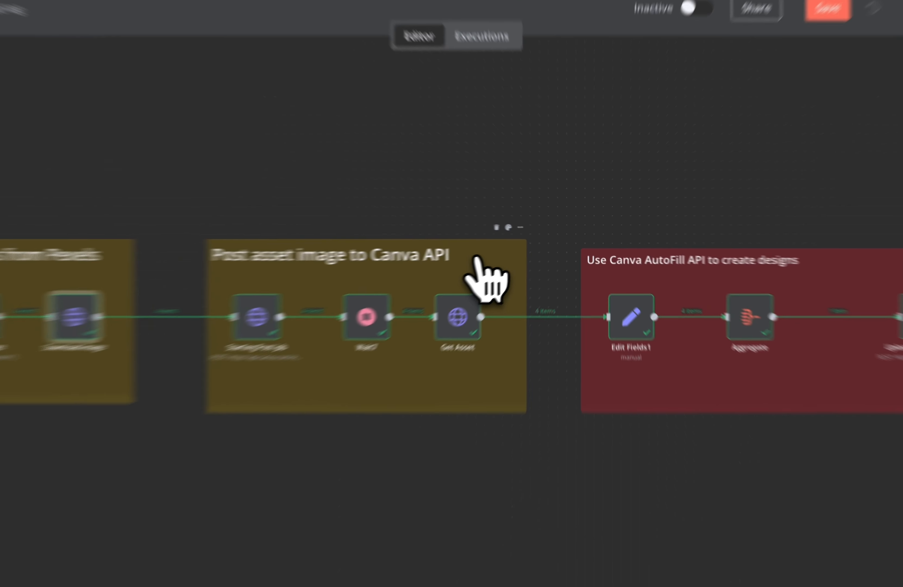
double_click(514, 247)
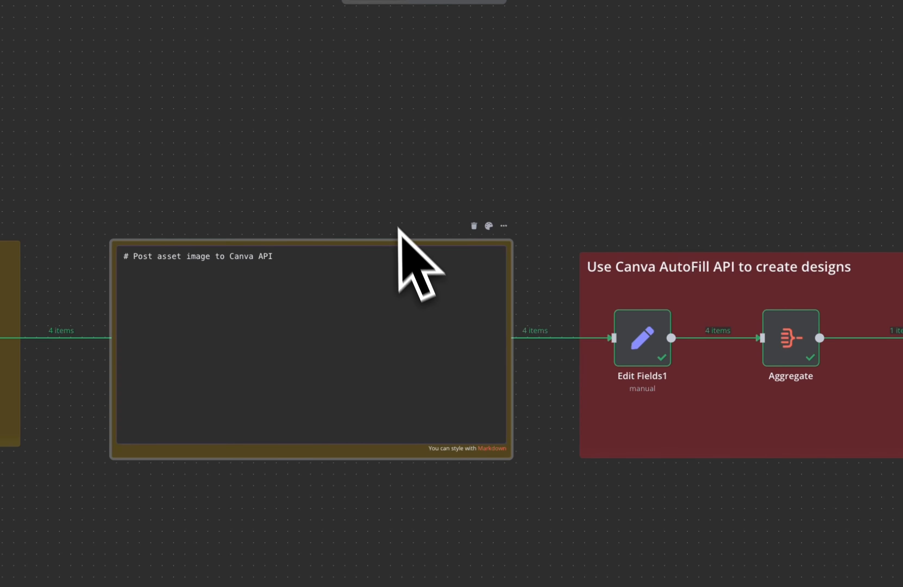
click(489, 221)
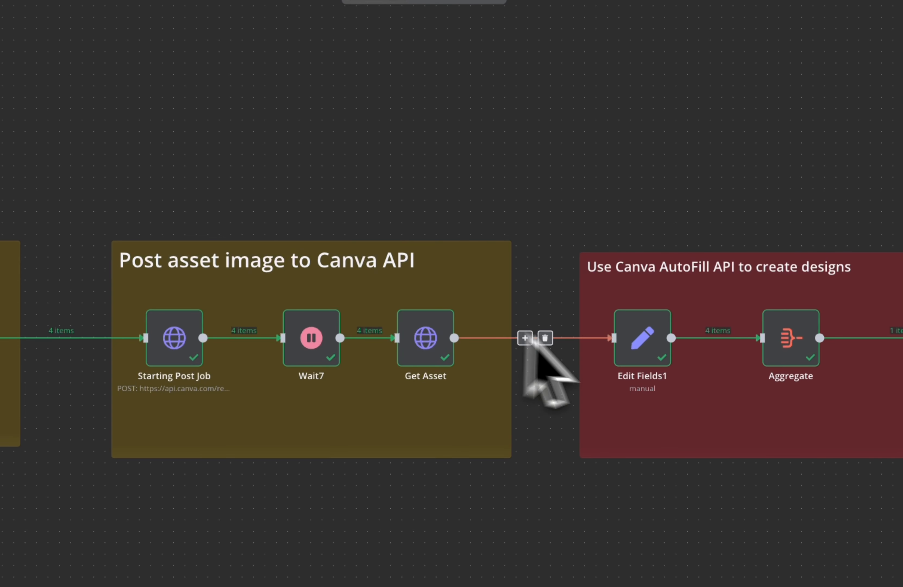
scroll(624, 379, right, 5)
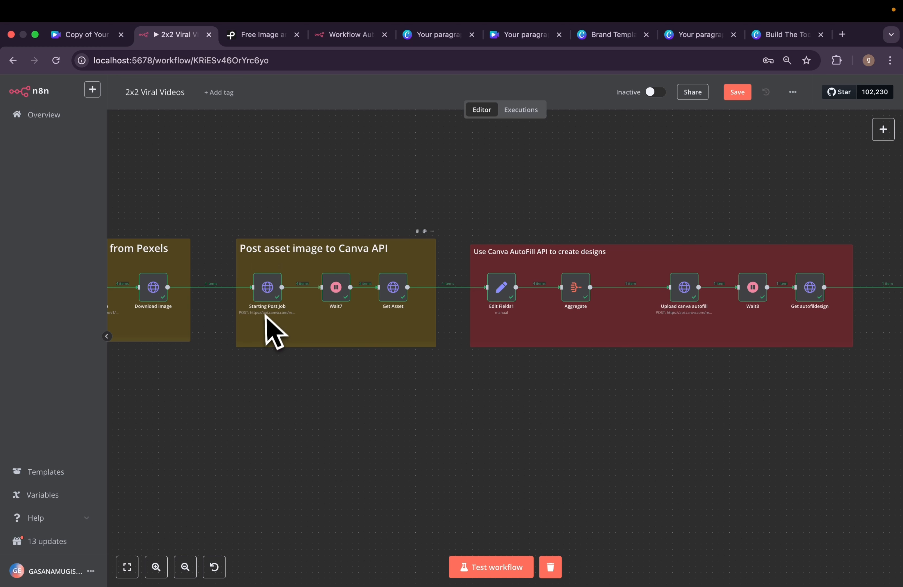
scroll(260, 322, up, 2)
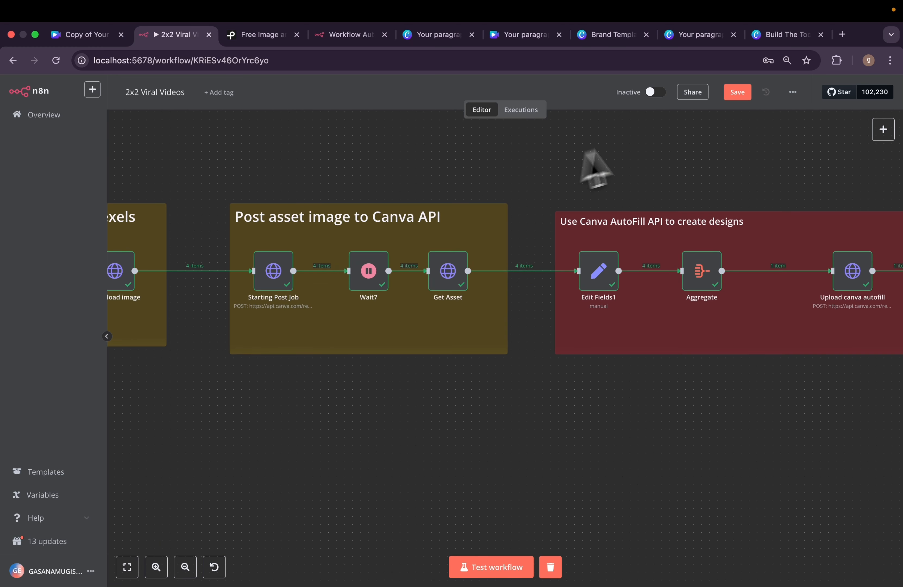
Search 'canva api' and open the Canva Connect APIs documentation.
click(842, 34)
text(canv)
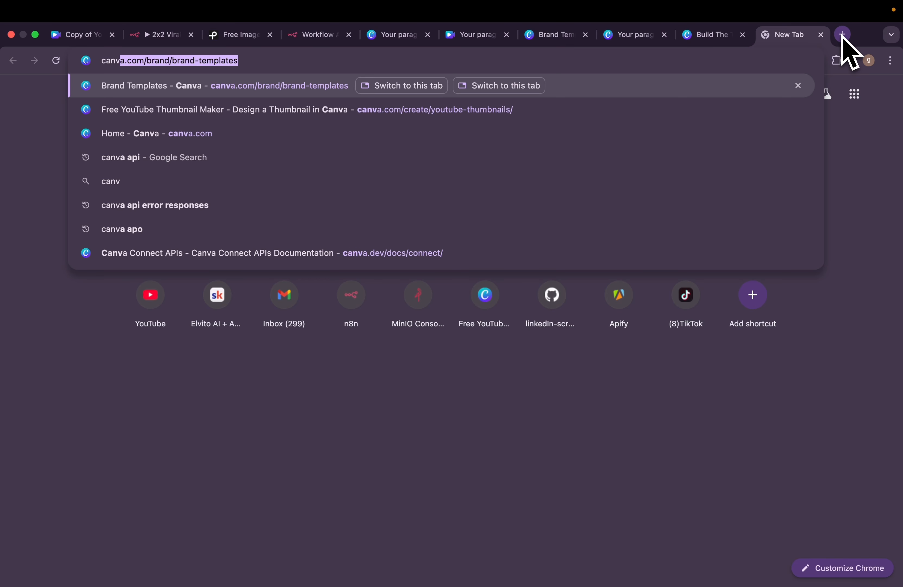
text(a api)
key(Return)
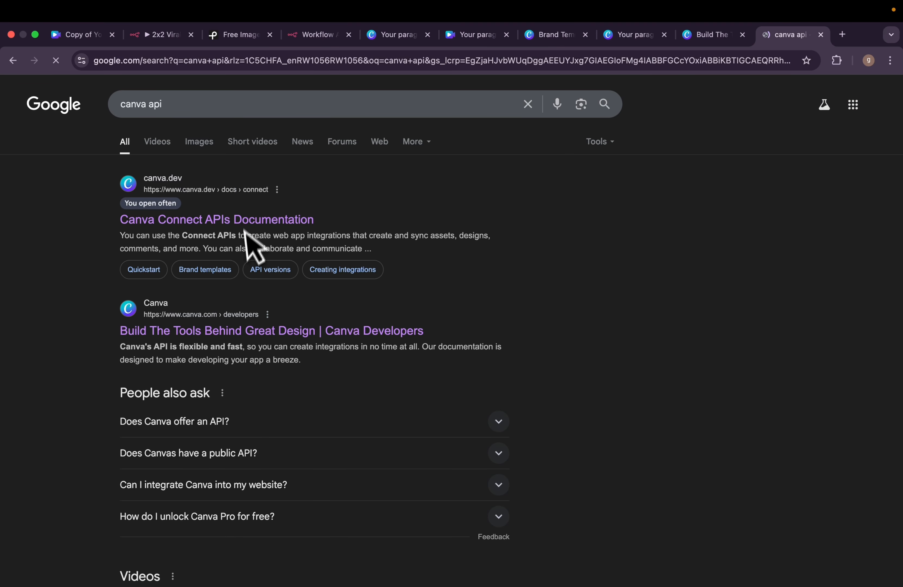
click(242, 223)
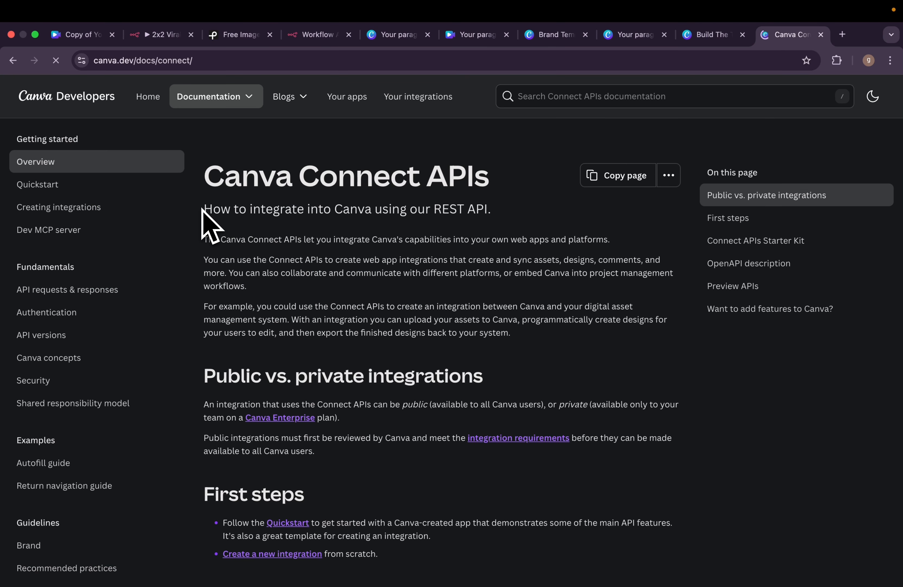
scroll(125, 323, down, 10)
scroll(141, 258, up, 1)
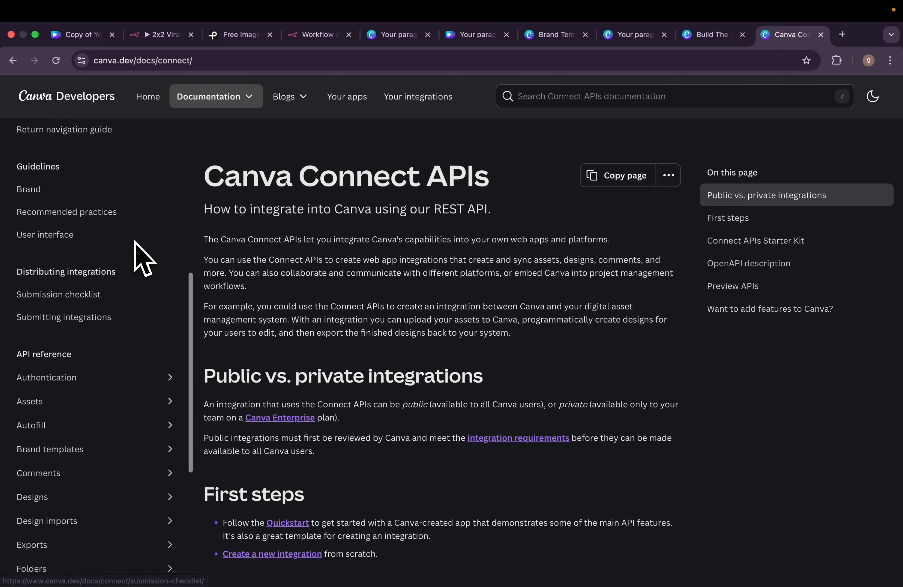
scroll(115, 267, down, 6)
scroll(97, 246, up, 3)
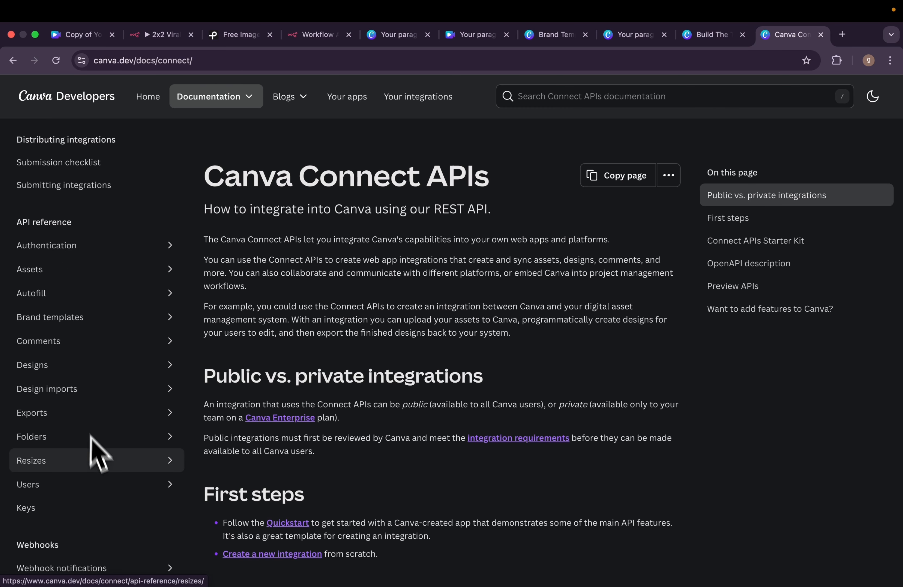
scroll(100, 468, down, 1)
scroll(99, 473, down, 2)
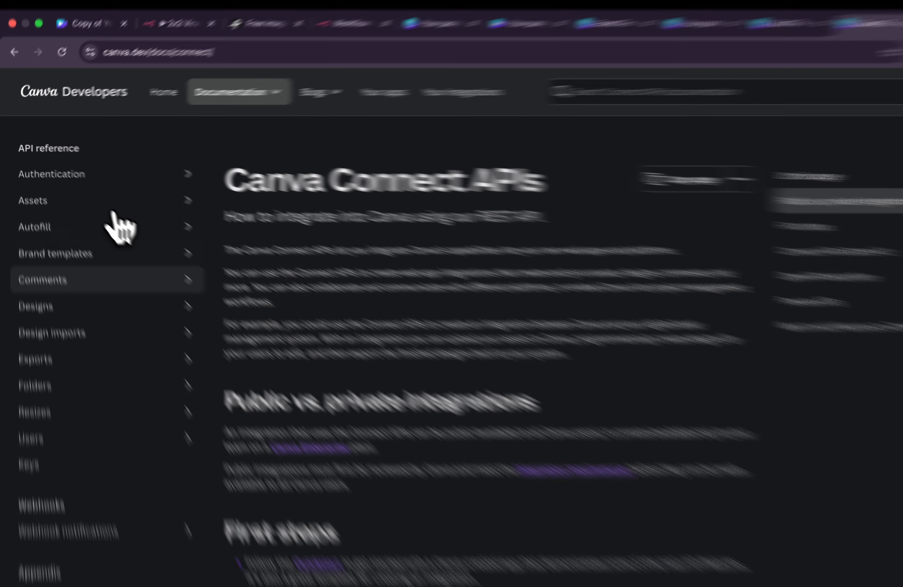
Open Assets > Create asset upload job and select its asset-uploads endpoint URL.
click(130, 132)
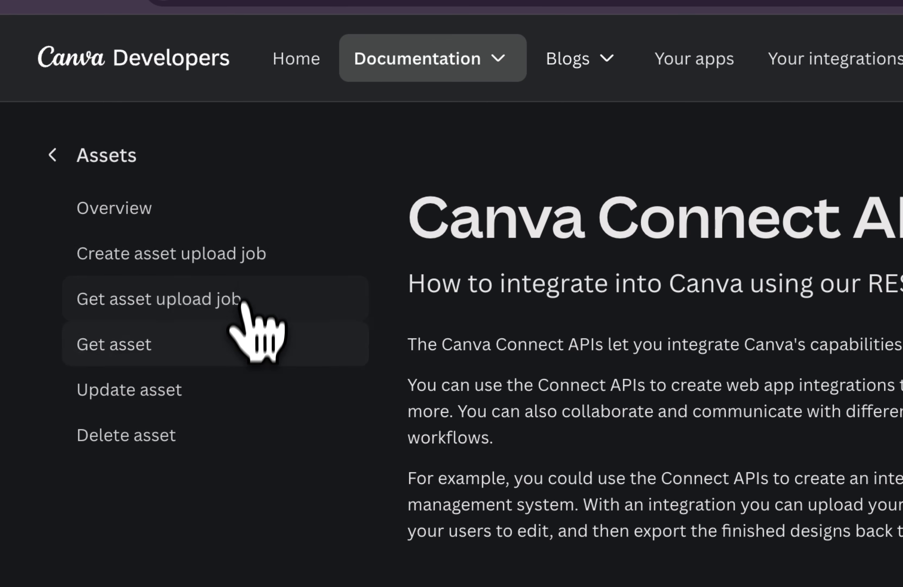
click(229, 259)
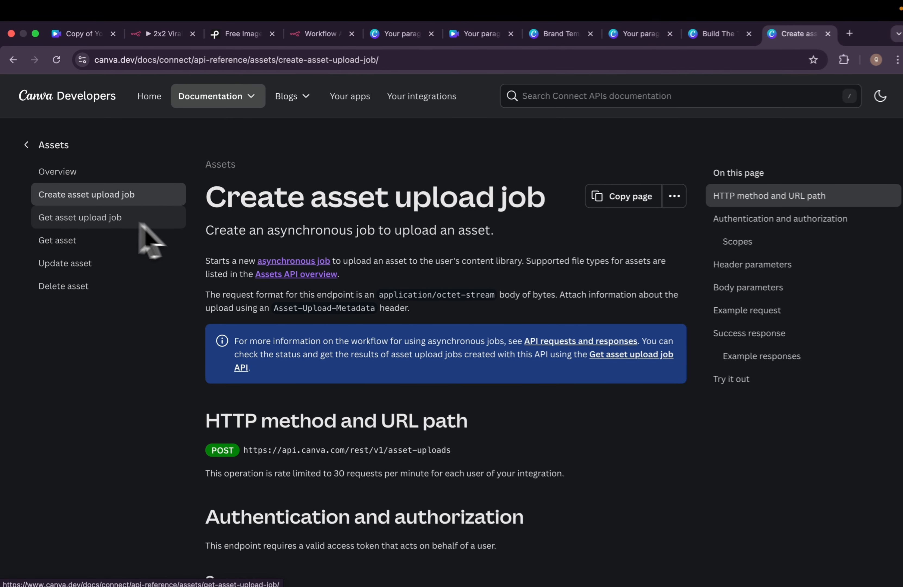
scroll(402, 491, down, 4)
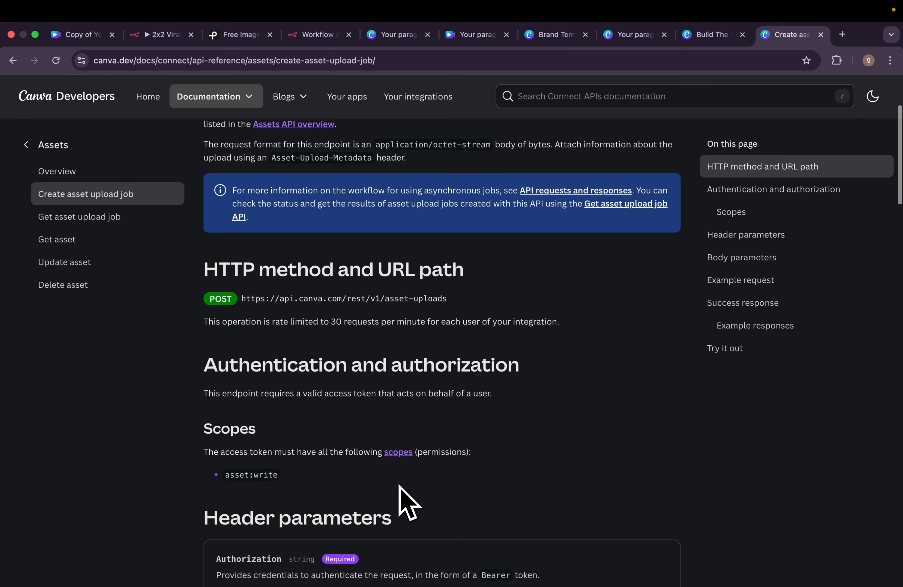
scroll(408, 502, down, 9)
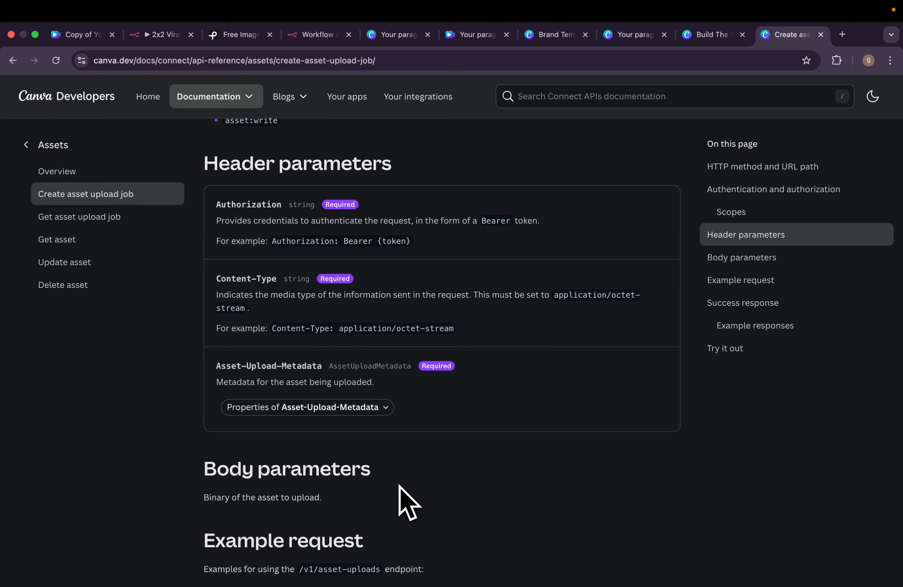
scroll(408, 502, down, 5)
scroll(399, 485, up, 10)
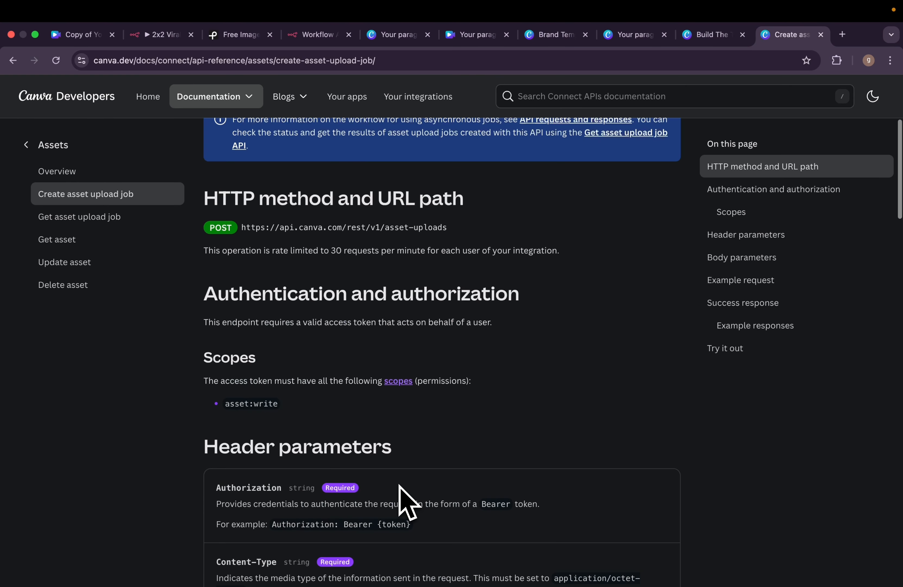
scroll(399, 485, down, 6)
scroll(400, 484, up, 10)
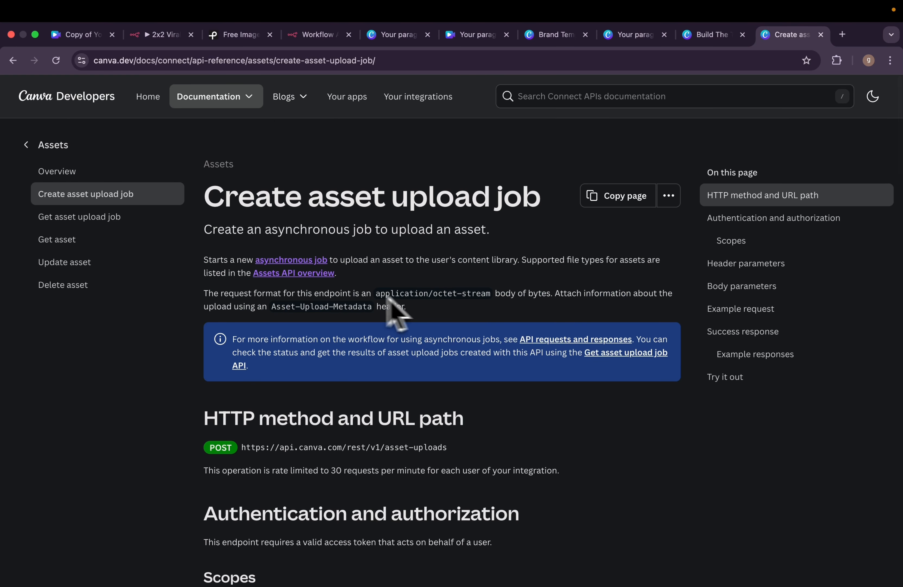
scroll(386, 296, down, 4)
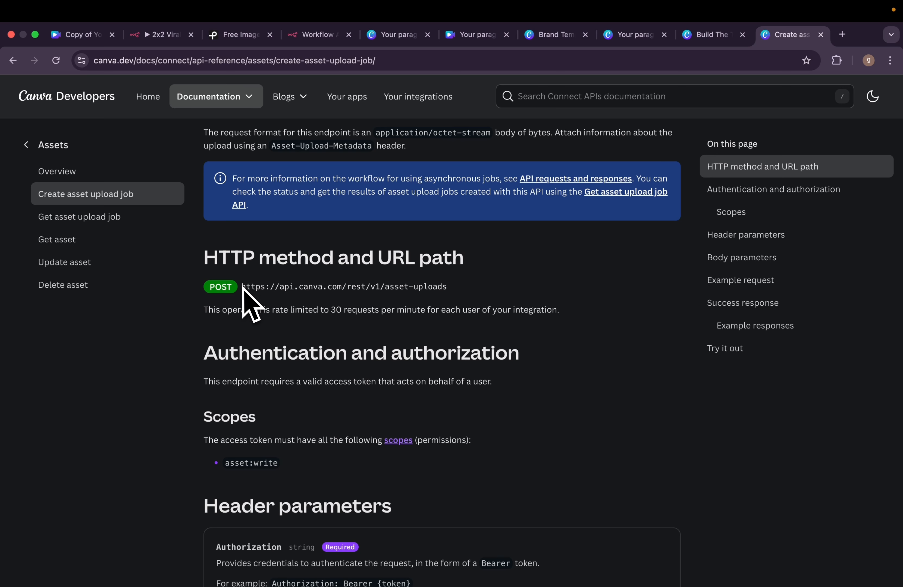
drag(242, 285, 447, 287)
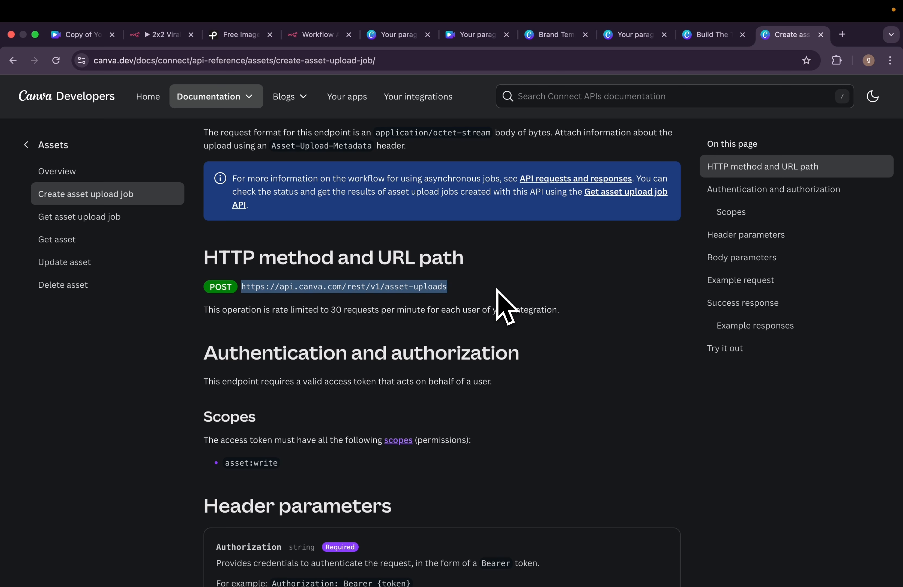
Compare with the Starting Post Job node's settings, then select the asset:write scope.
click(166, 35)
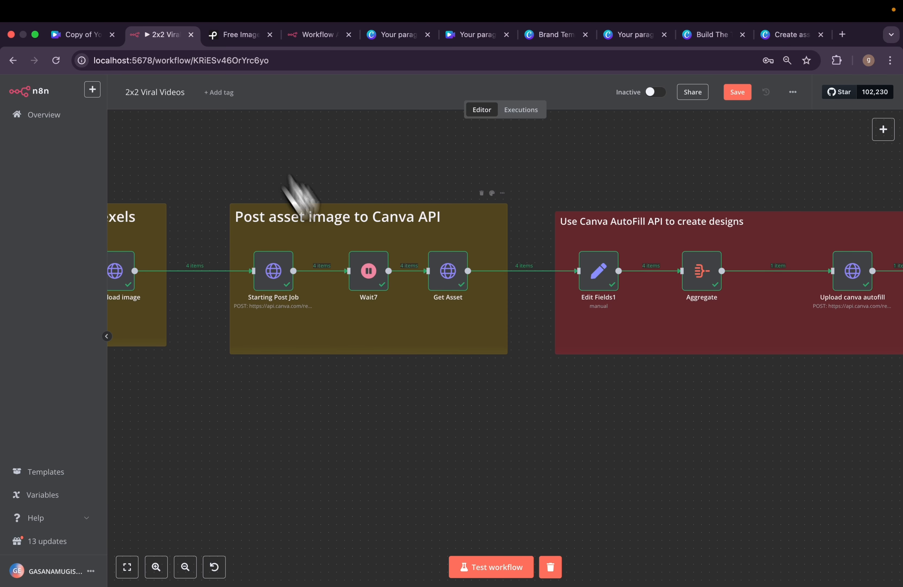
click(271, 289)
double_click(270, 283)
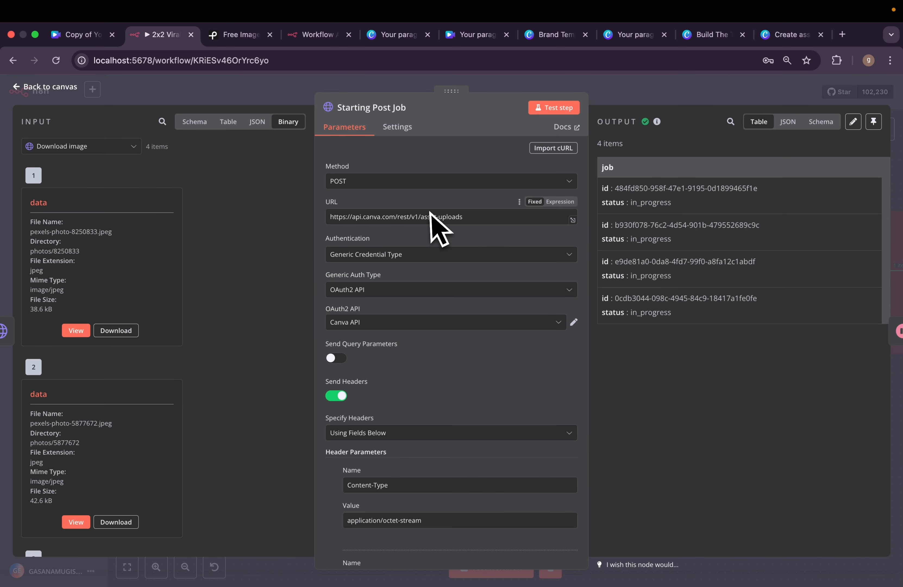
scroll(467, 312, down, 5)
click(783, 34)
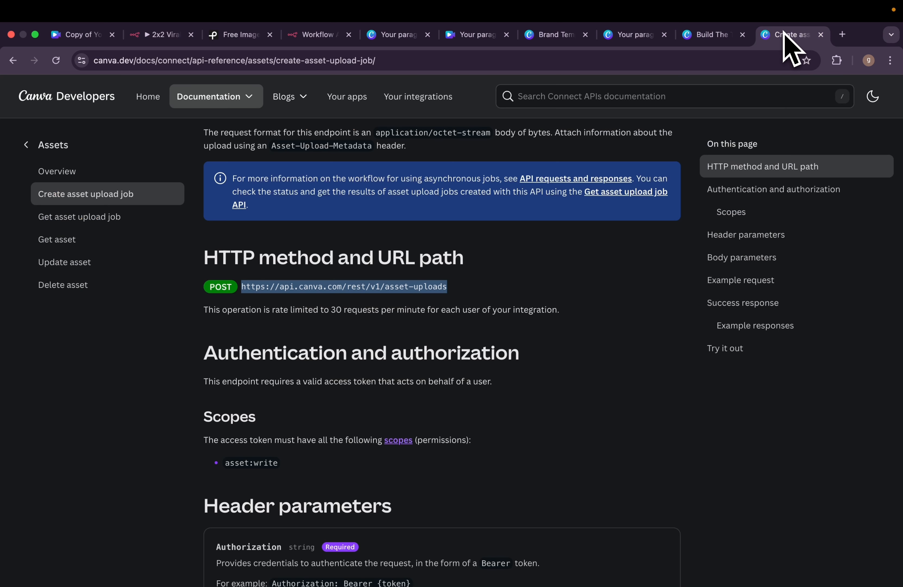
scroll(306, 407, down, 2)
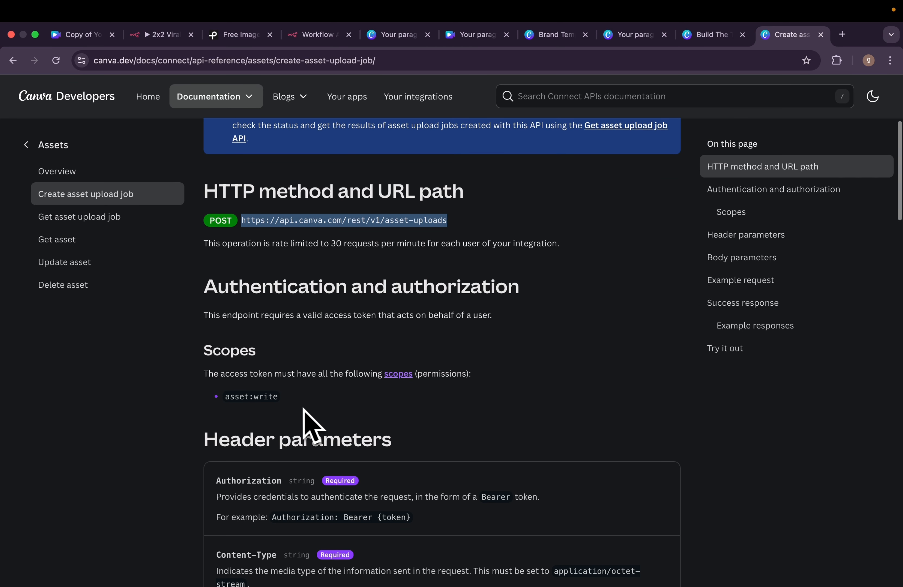
double_click(237, 398)
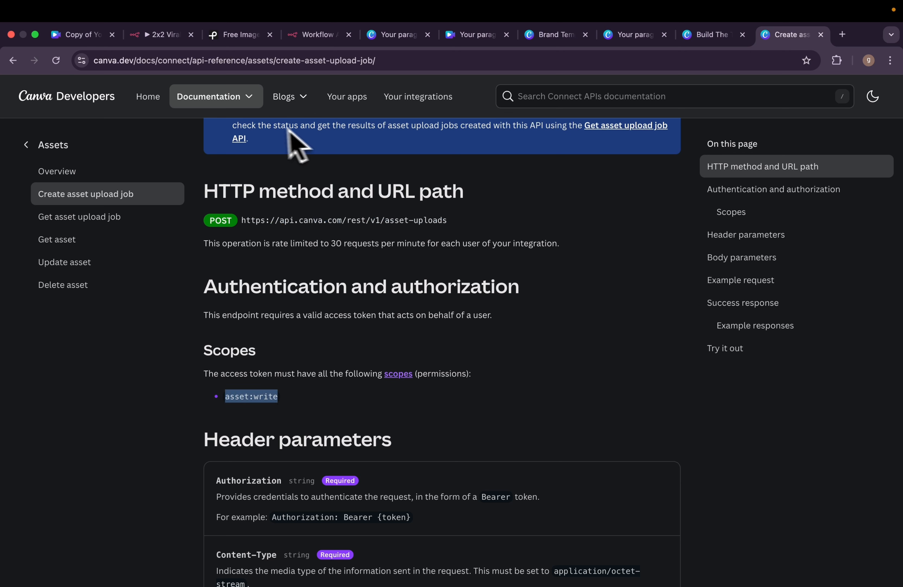
Agree to the Canva developer terms and create a new public integration.
super+click(405, 109)
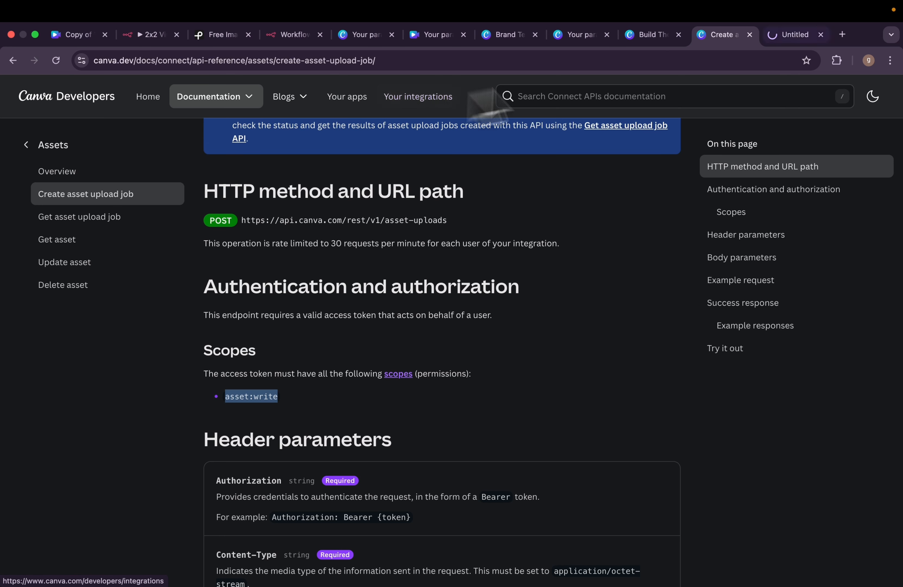
click(792, 38)
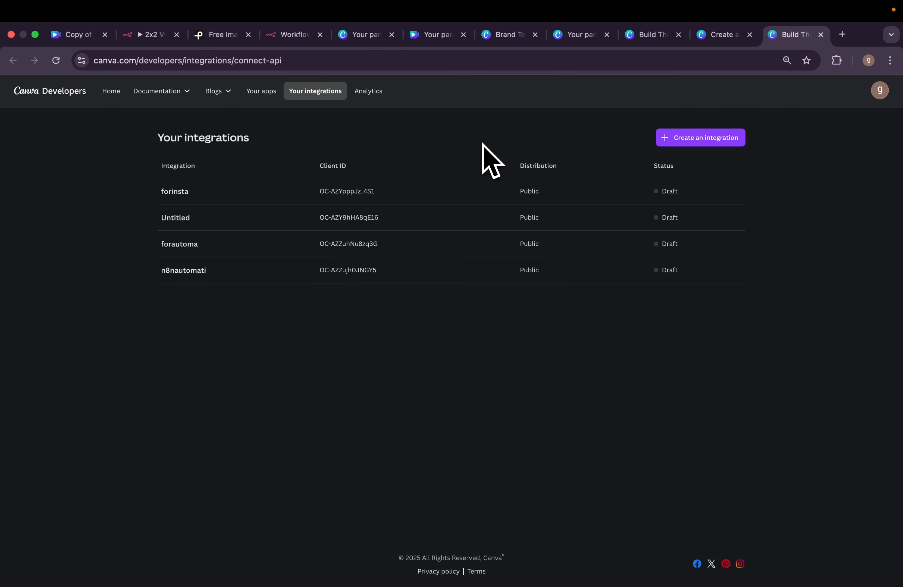
click(674, 140)
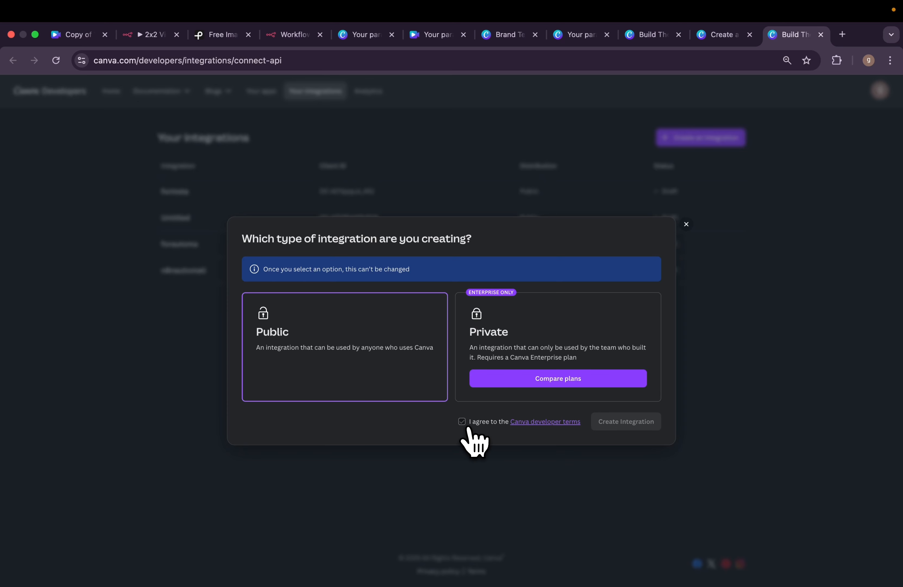
click(461, 421)
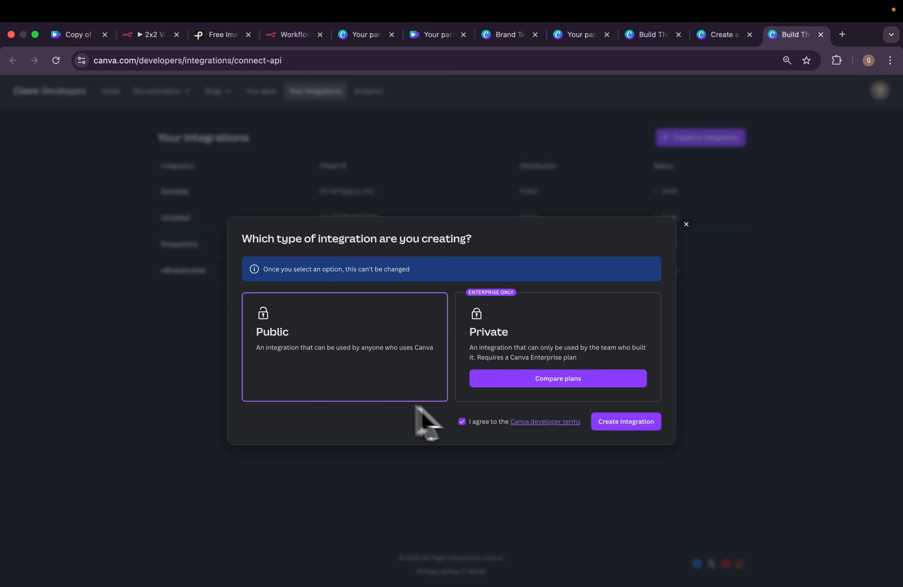
click(625, 421)
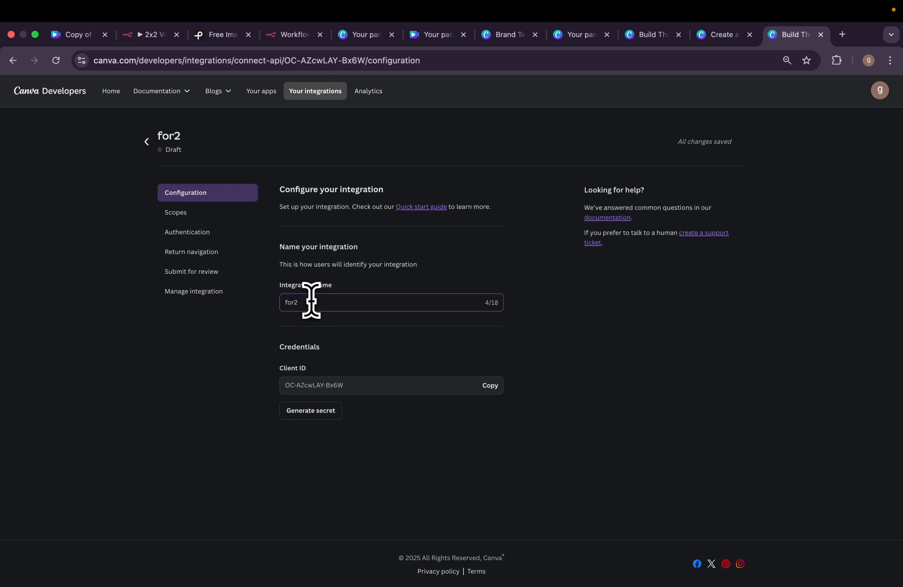
Name the integration for2x2viralvideos and return to the n8n workflow.
text(2viral)
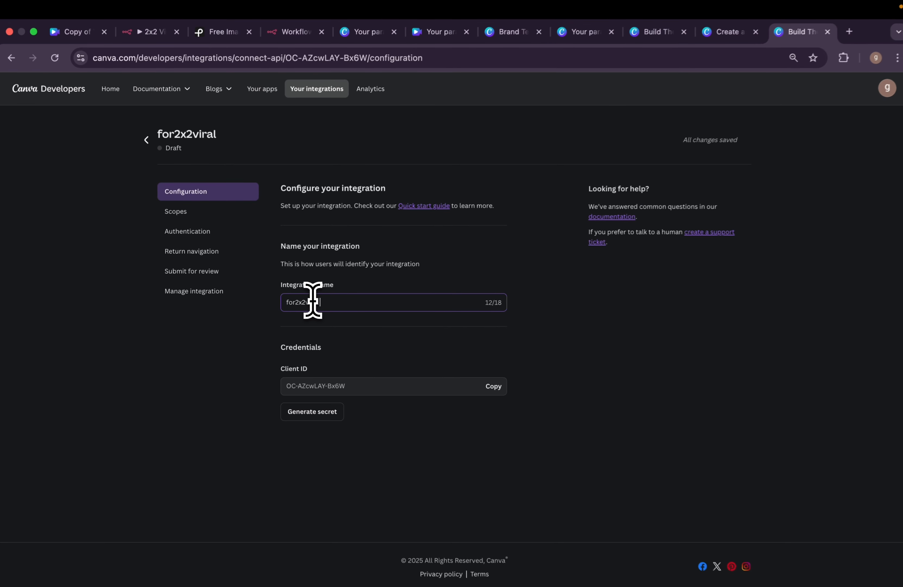
key(BackSpace)
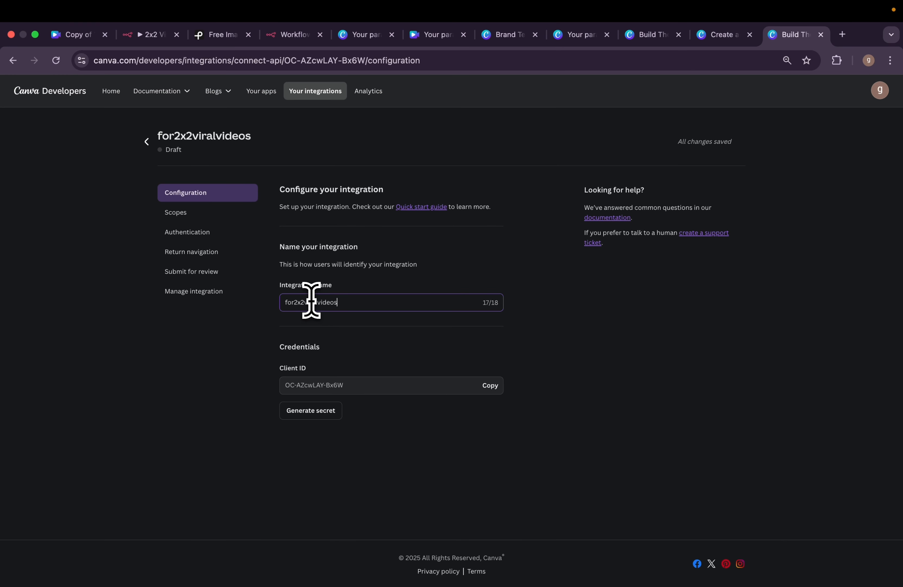
click(323, 383)
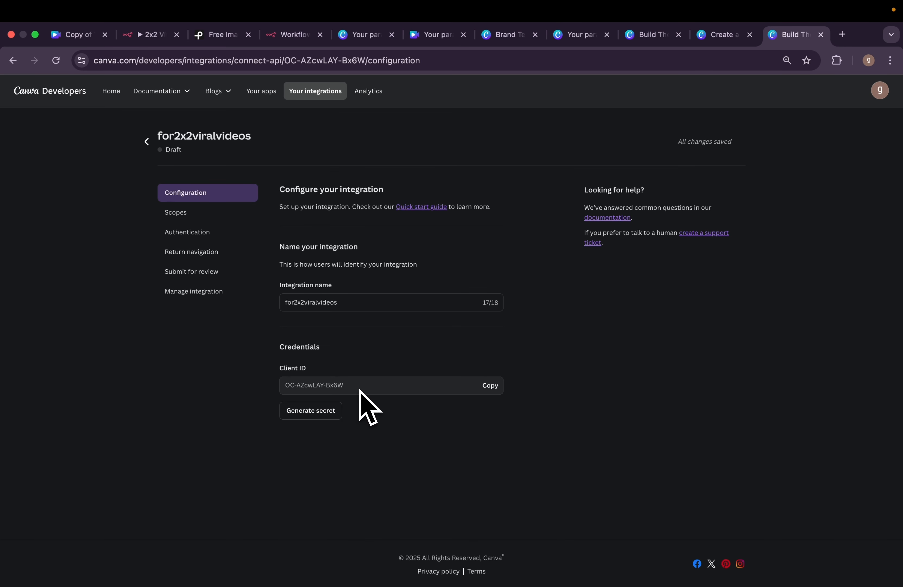
click(154, 35)
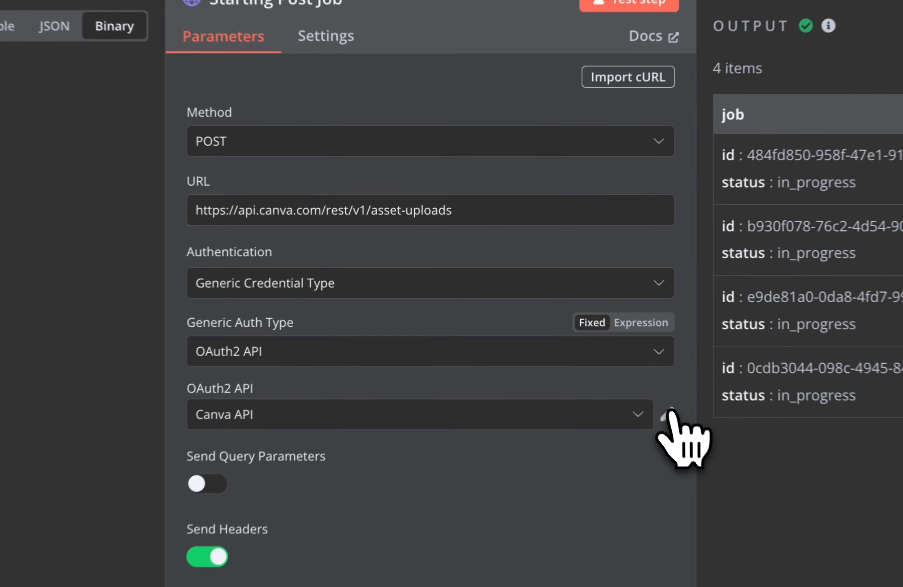
Open the Canva API credential and keep PKCE as its grant type.
click(573, 321)
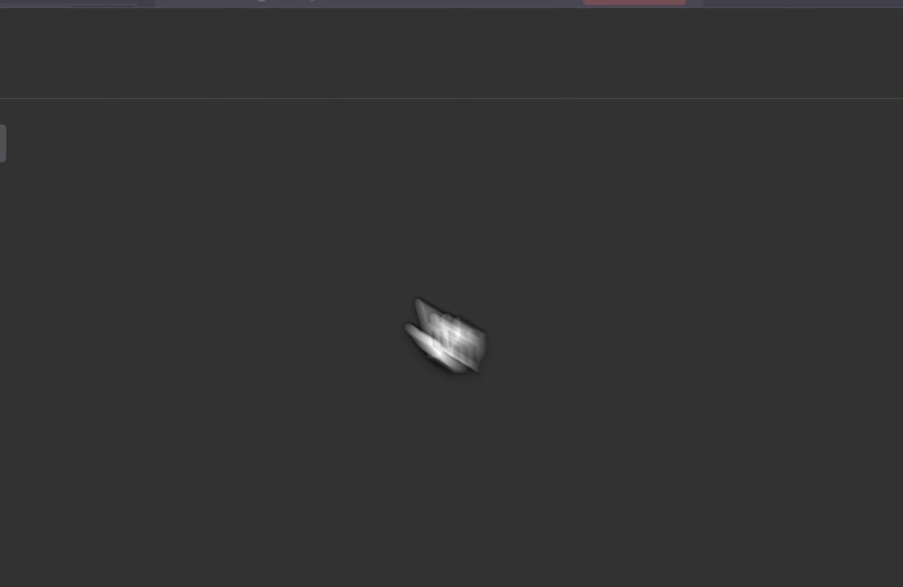
scroll(393, 335, down, 5)
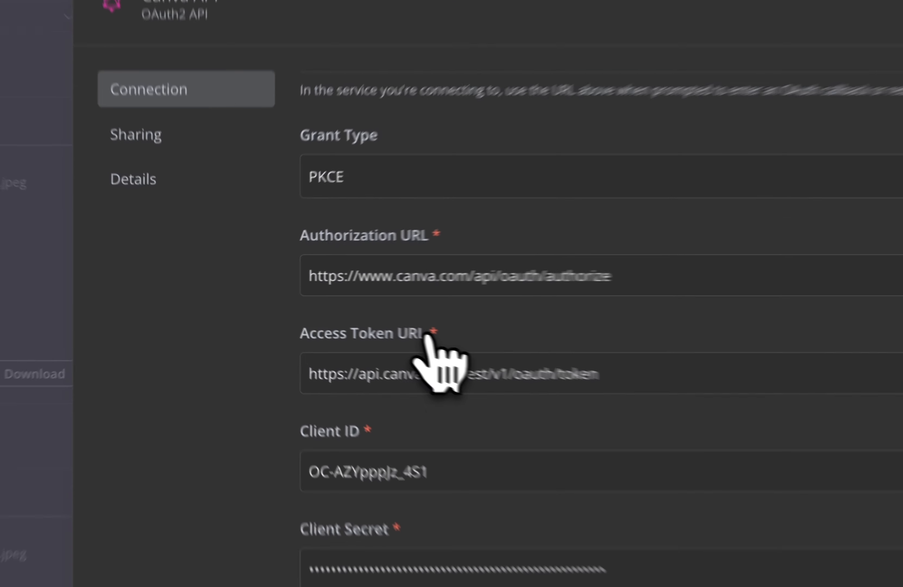
scroll(440, 362, up, 5)
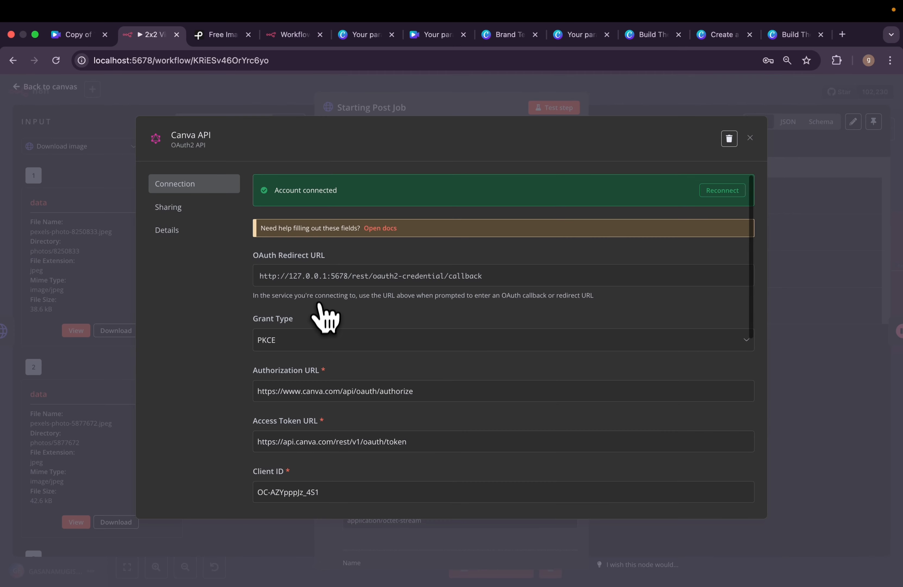
scroll(381, 327, down, 3)
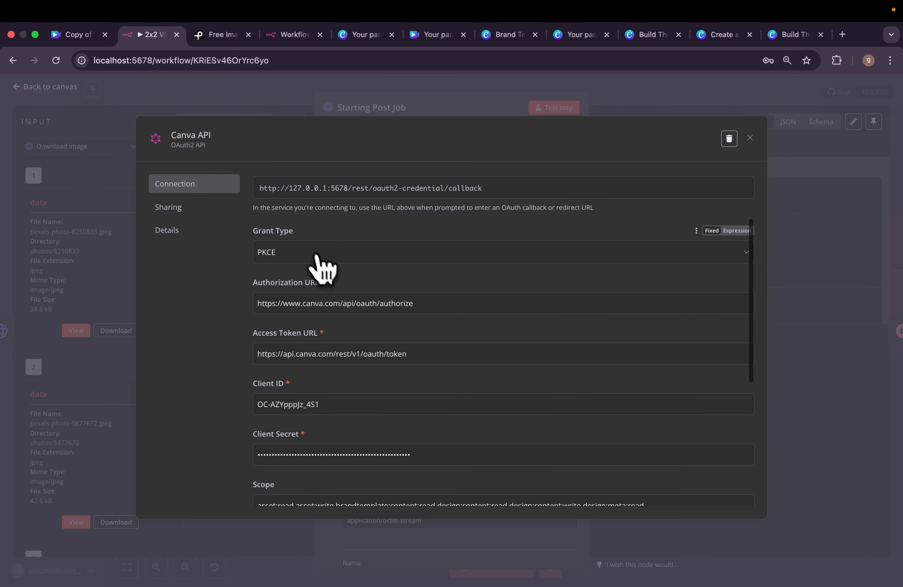
click(285, 262)
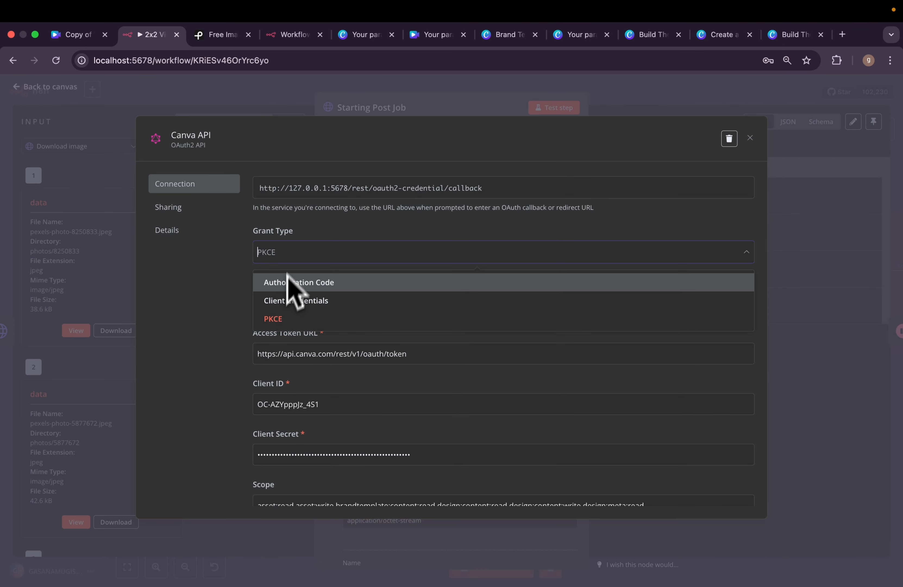
click(296, 257)
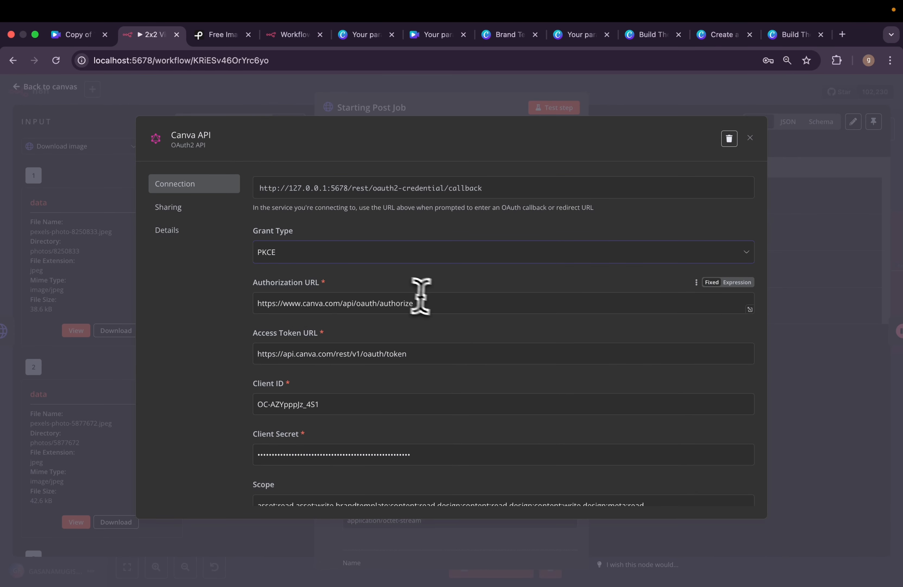
Check the authorization URL, access token URL and client ID against the integration configuration.
drag(442, 303, 247, 318)
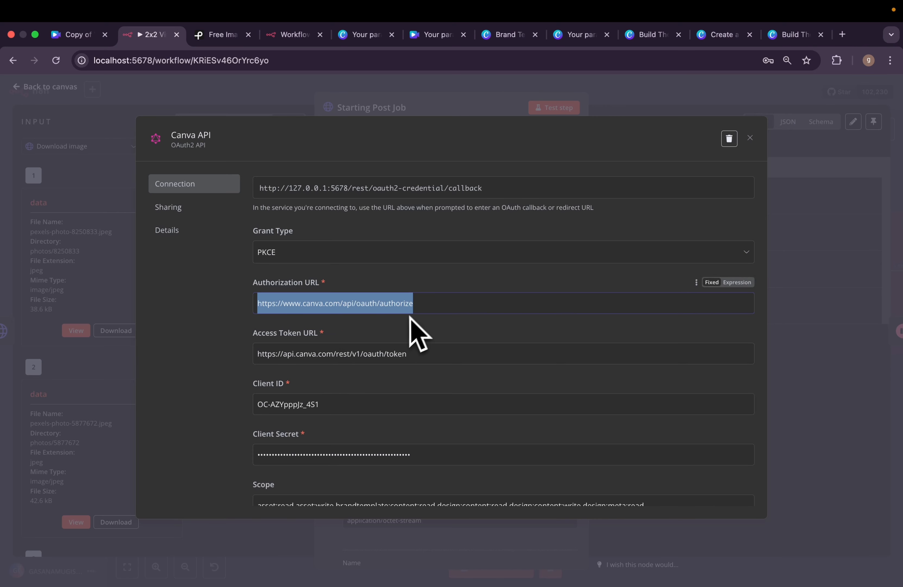
drag(429, 358, 242, 358)
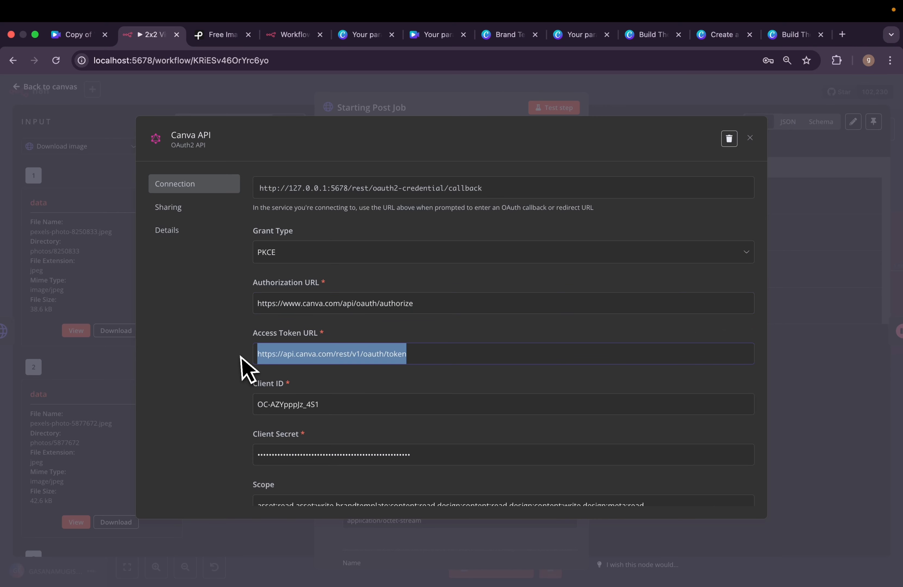
scroll(331, 385, down, 3)
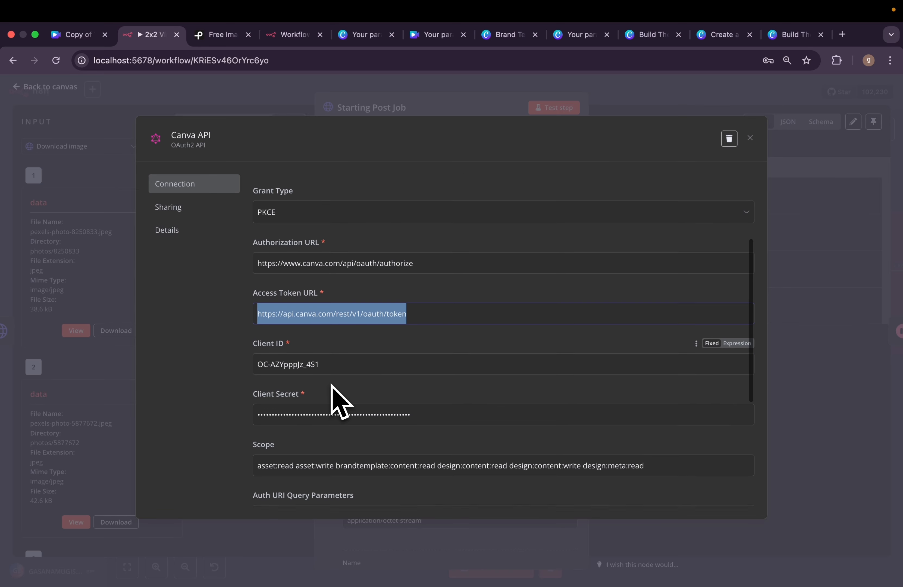
triple_click(339, 289)
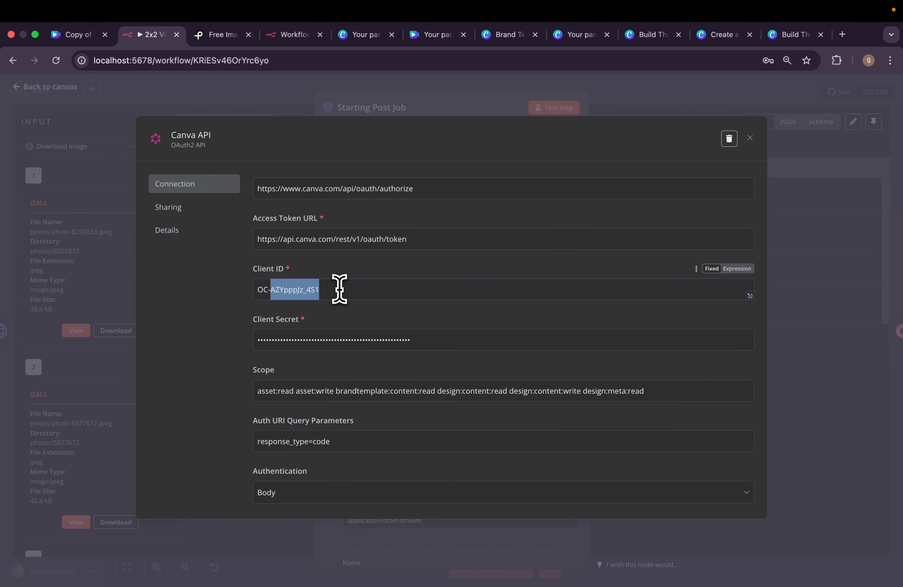
click(785, 35)
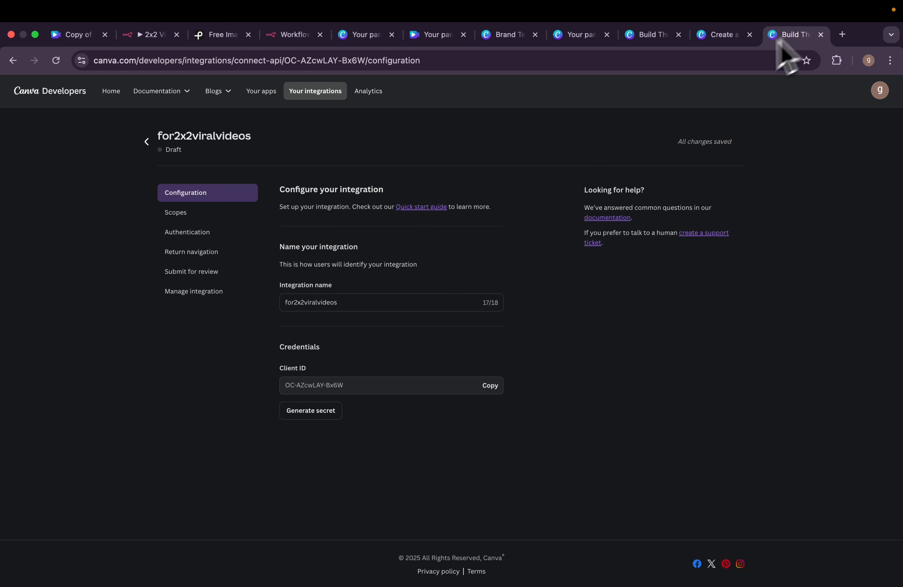
click(161, 35)
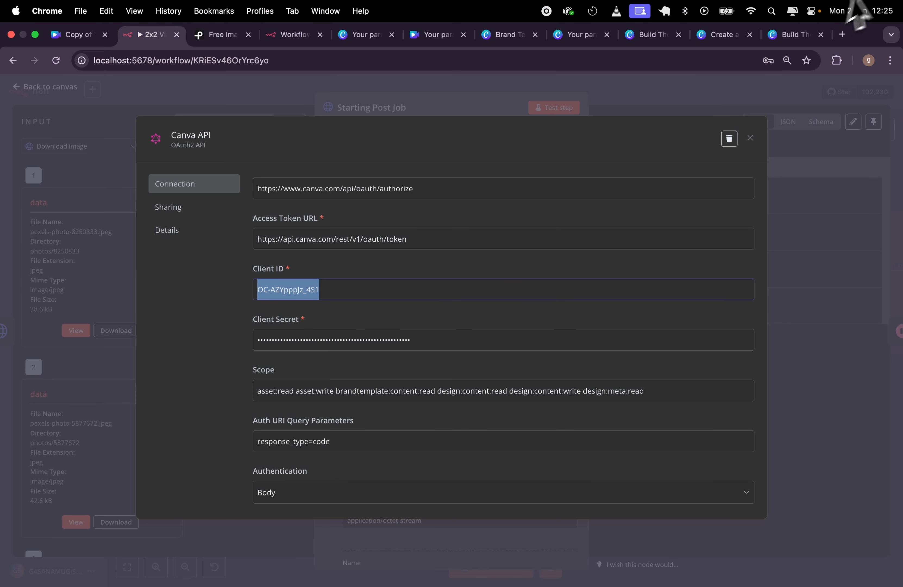
click(787, 37)
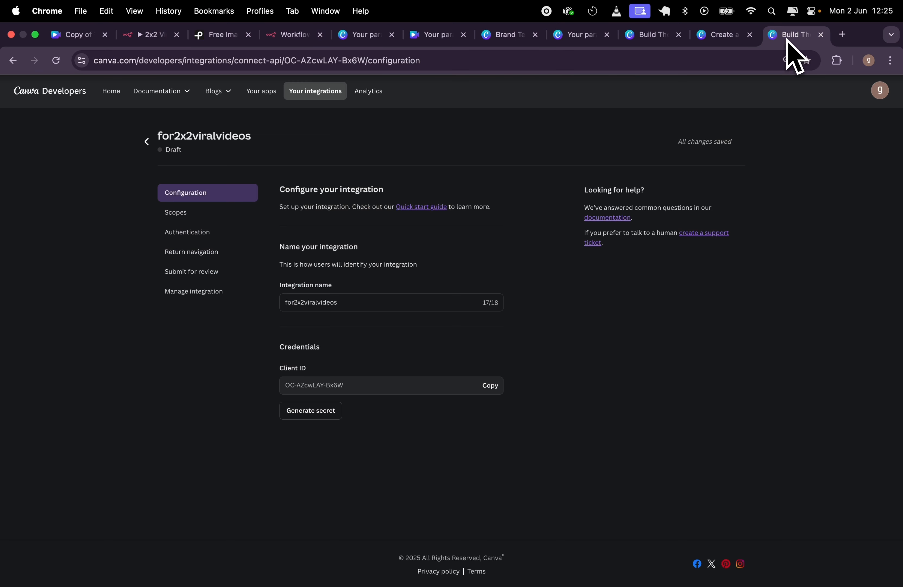
Generate and copy a client secret, and compare the credential's scope list with the docs.
click(332, 411)
click(490, 424)
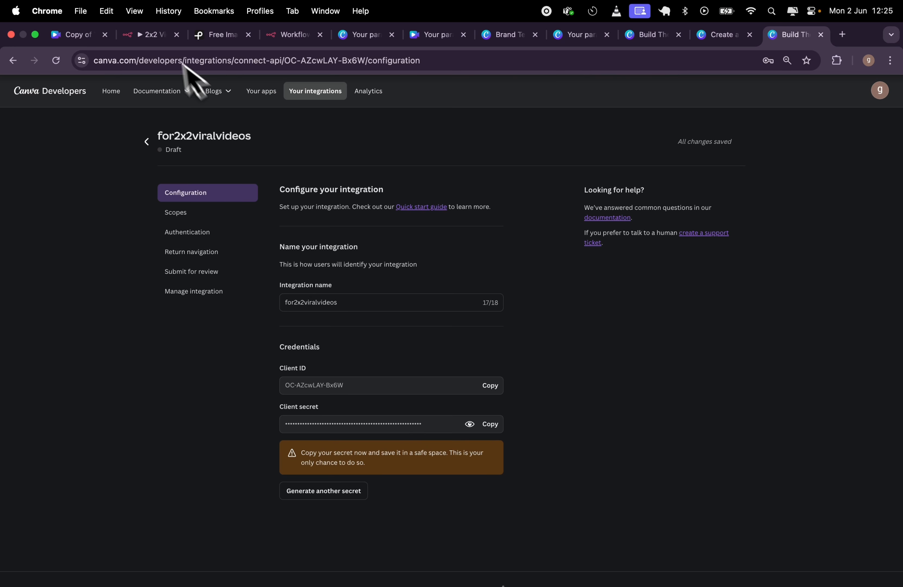
click(153, 35)
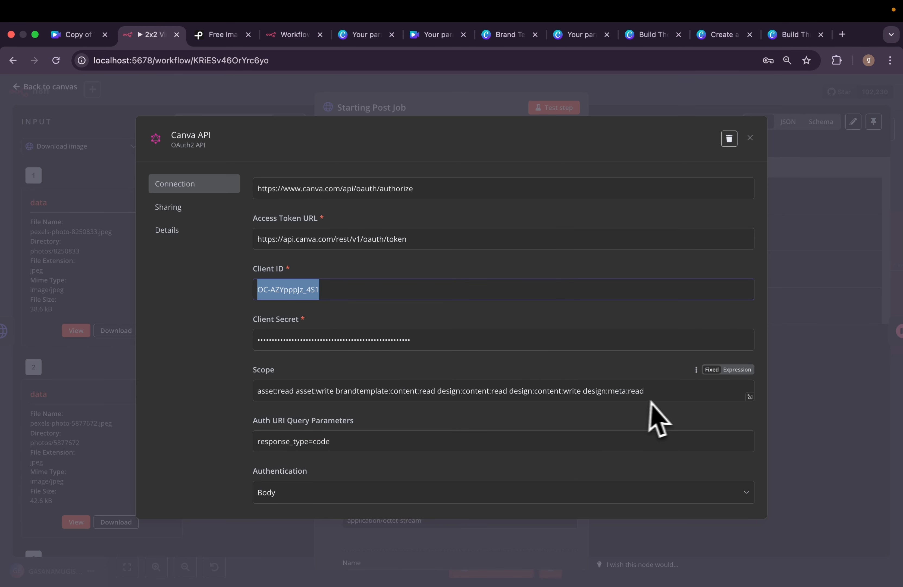
drag(661, 394, 236, 394)
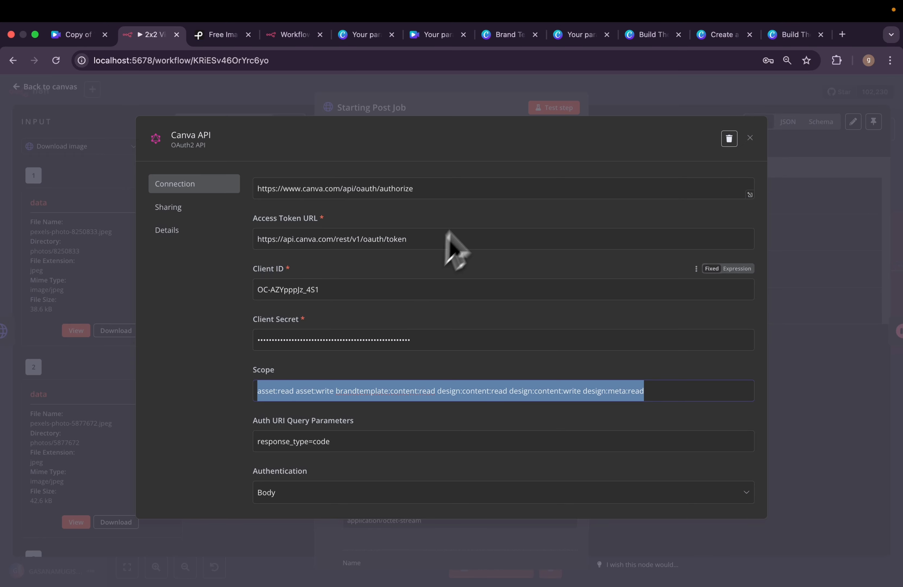
click(723, 35)
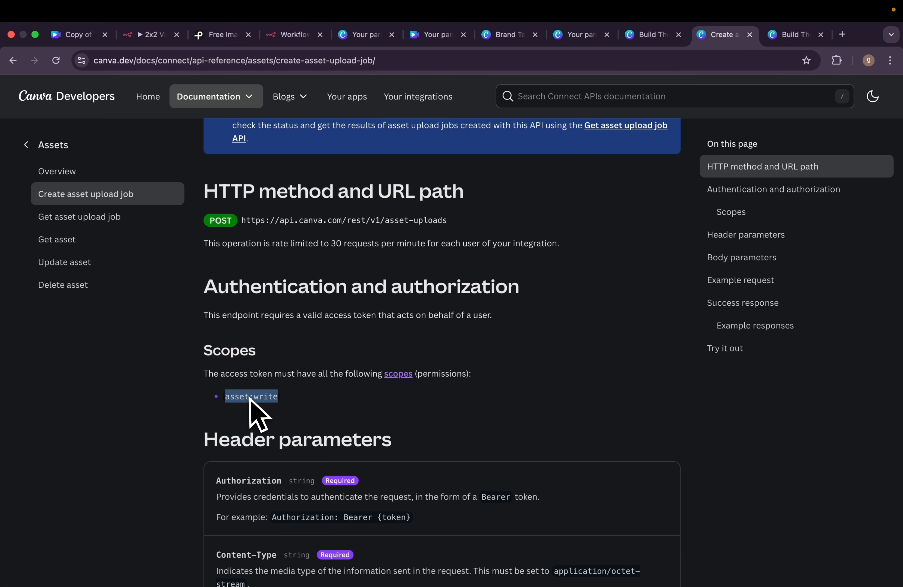
click(785, 38)
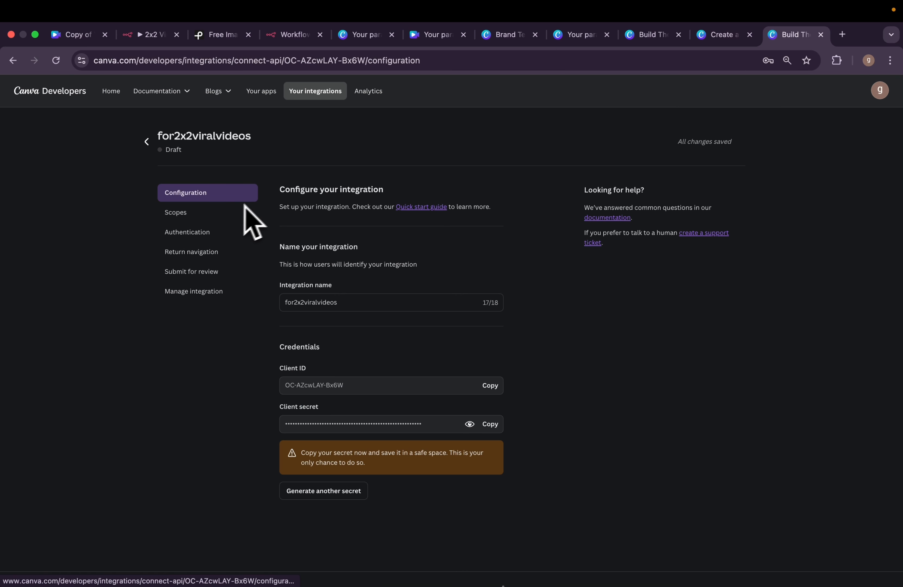
Enable asset write in the integration's Scopes settings.
click(228, 215)
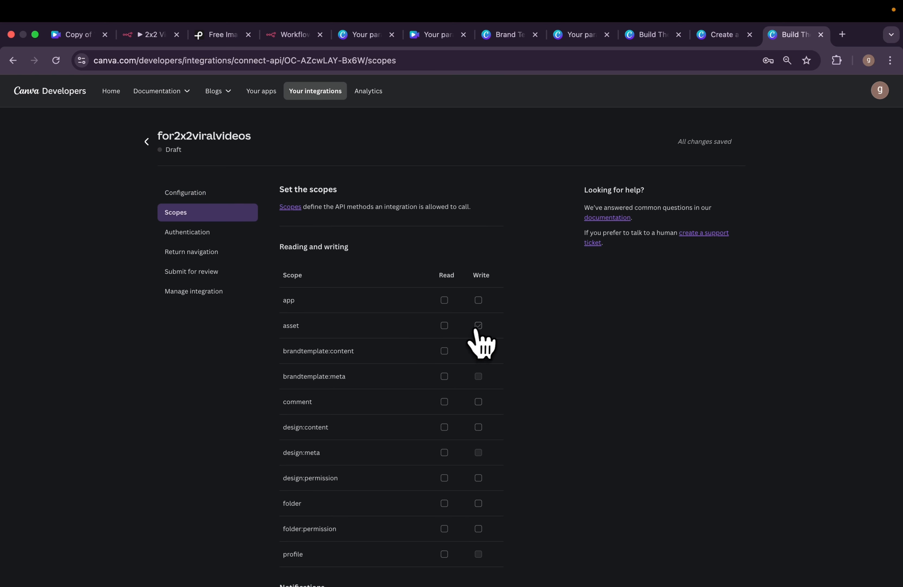
click(445, 350)
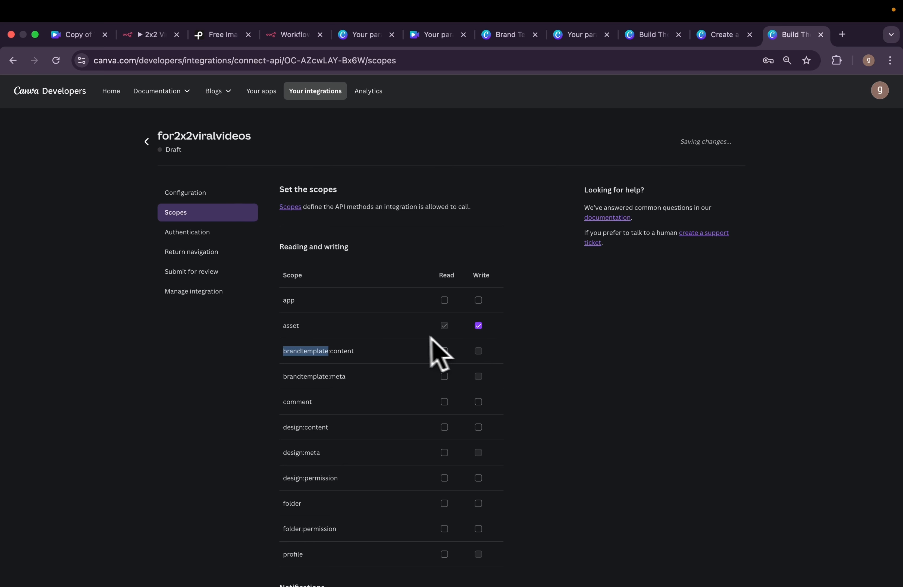
scroll(481, 341, down, 2)
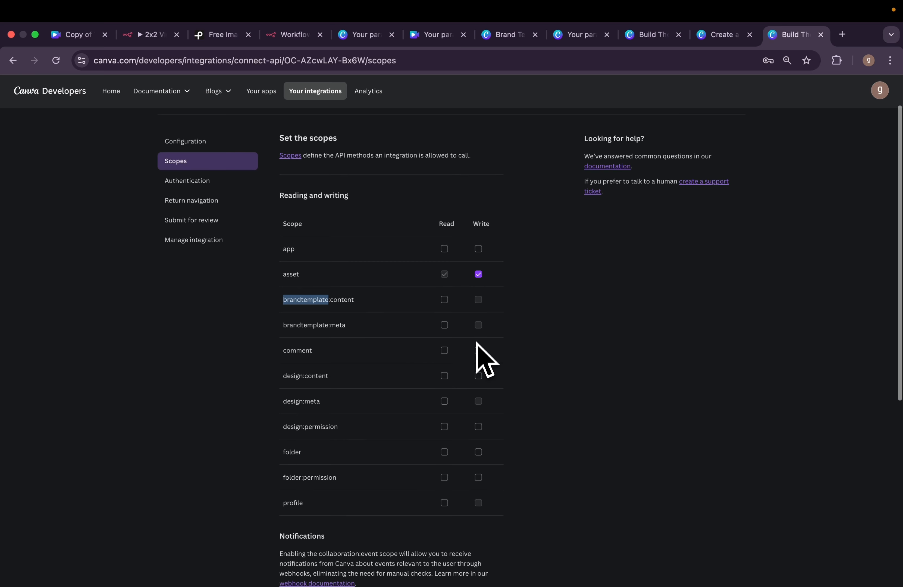
scroll(576, 157, up, 2)
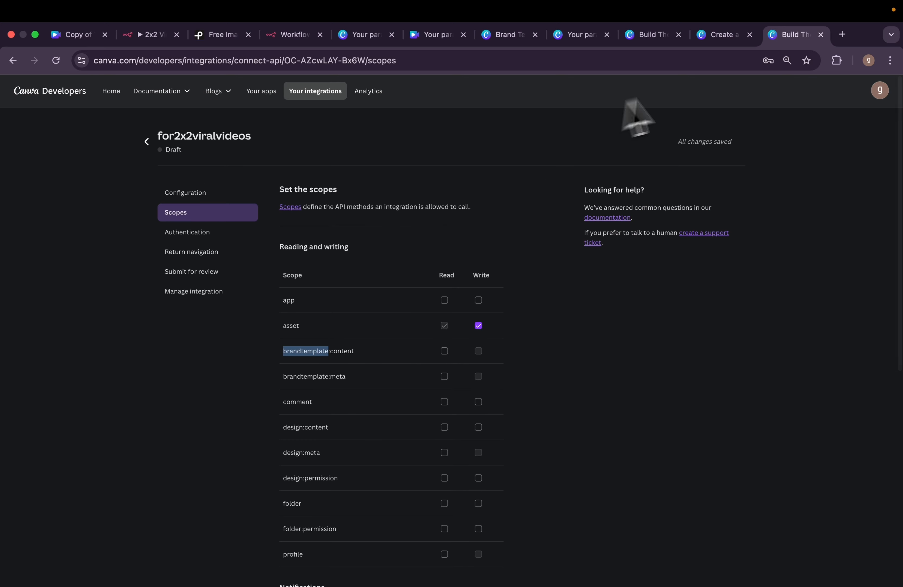
click(148, 93)
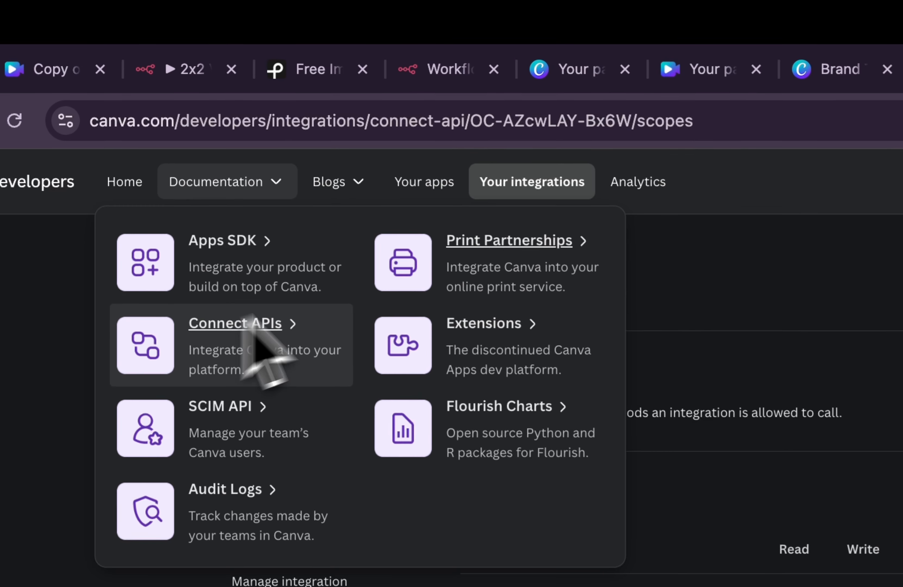
Read through the Appendix > Scopes table in the Connect APIs docs, then return to n8n.
click(254, 328)
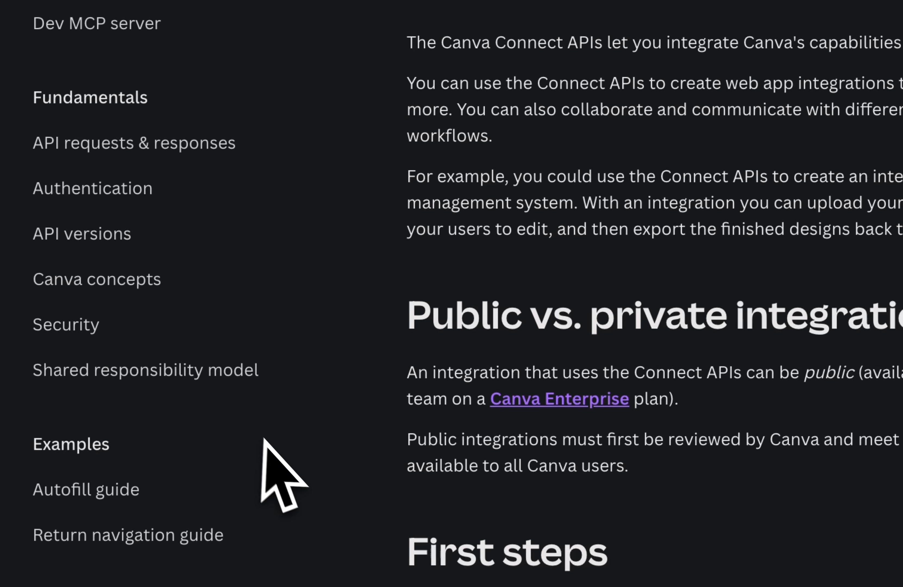
scroll(266, 444, down, 2)
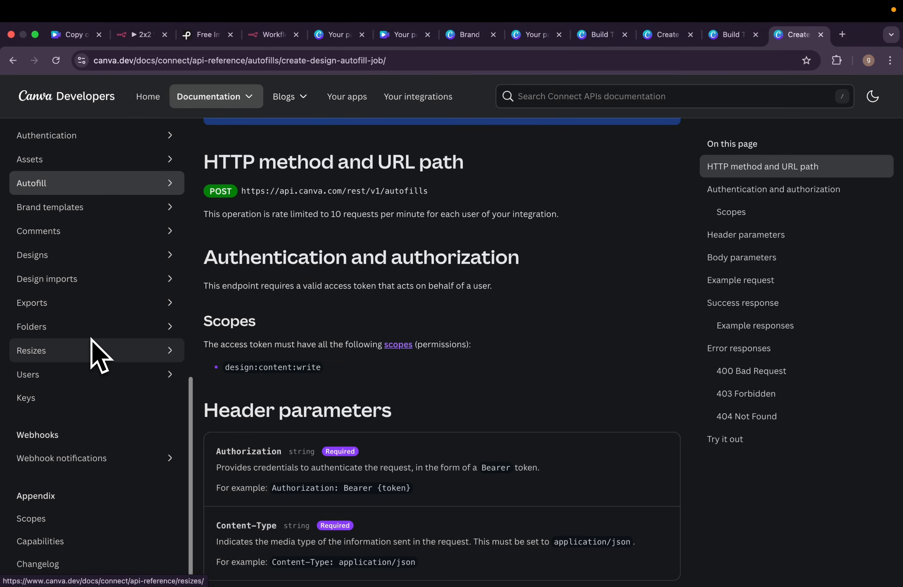
scroll(97, 354, down, 1)
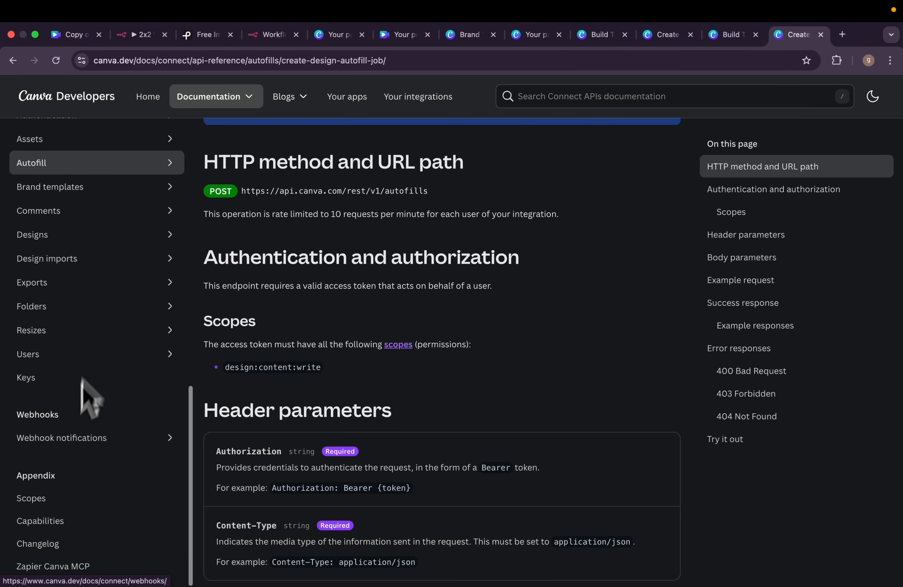
click(55, 499)
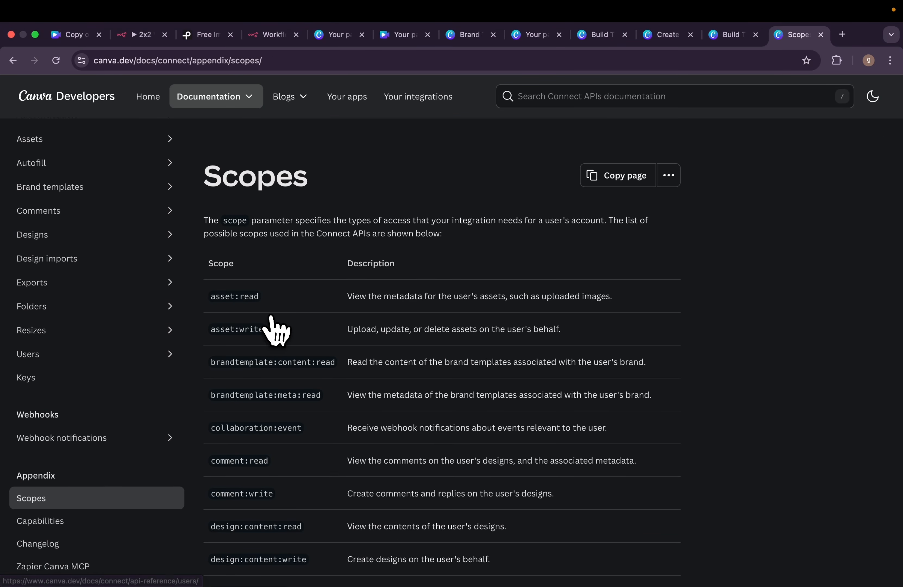
scroll(330, 448, down, 4)
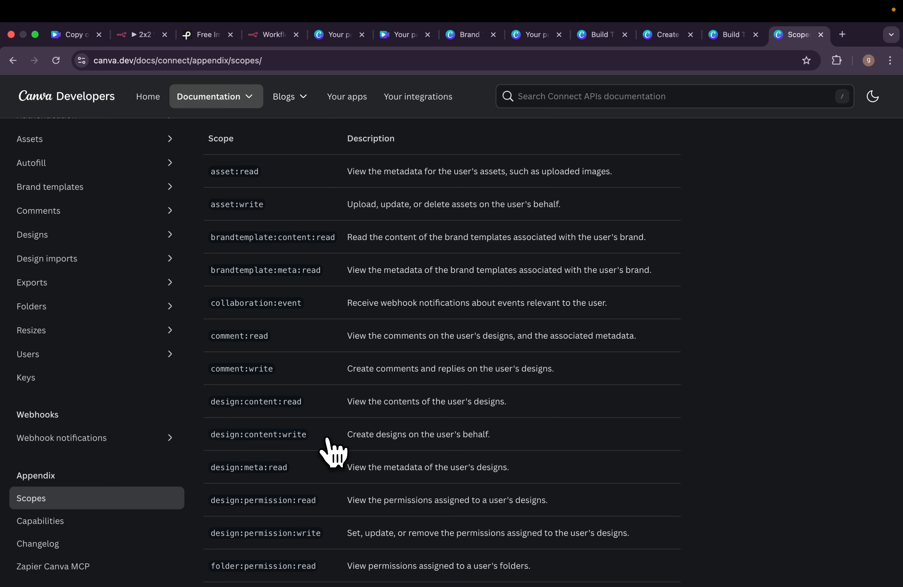
scroll(331, 450, down, 6)
scroll(330, 448, up, 8)
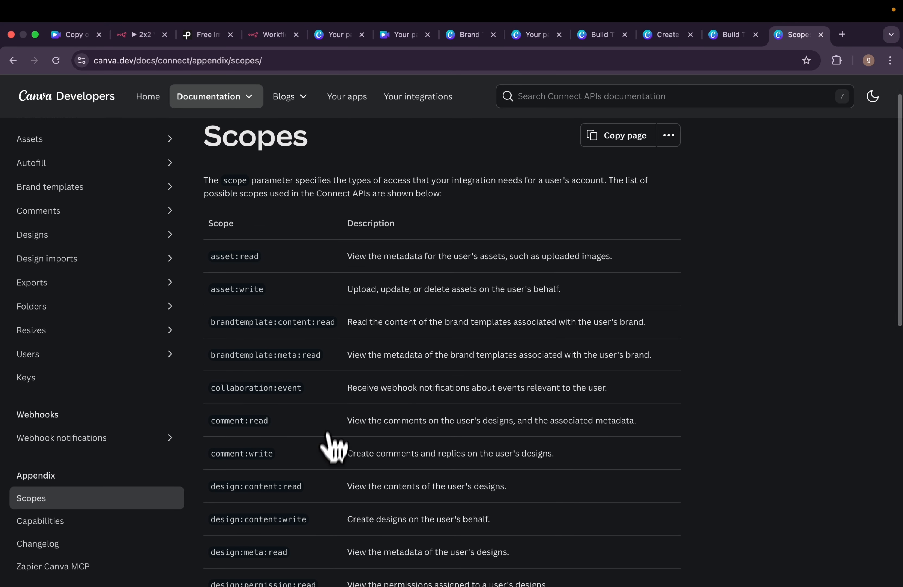
scroll(330, 448, up, 2)
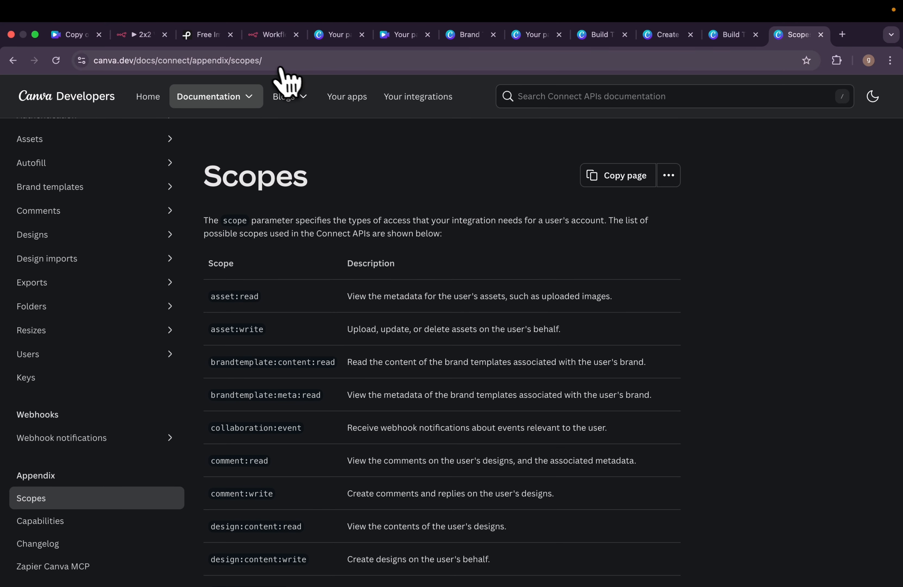
click(147, 34)
Review Starting Post Job's request settings, then view the integration's enabled Canva scopes.
click(357, 102)
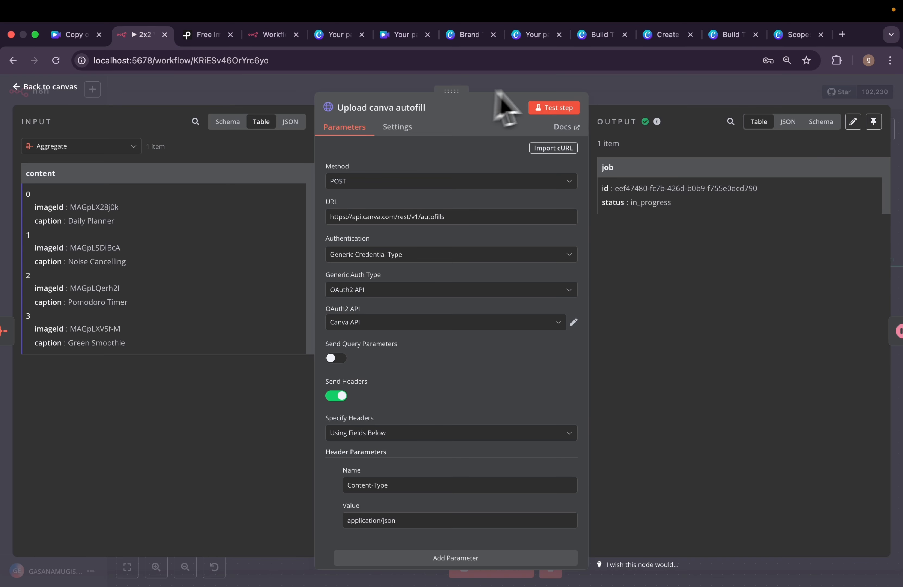
key(Escape)
scroll(343, 281, left, 10)
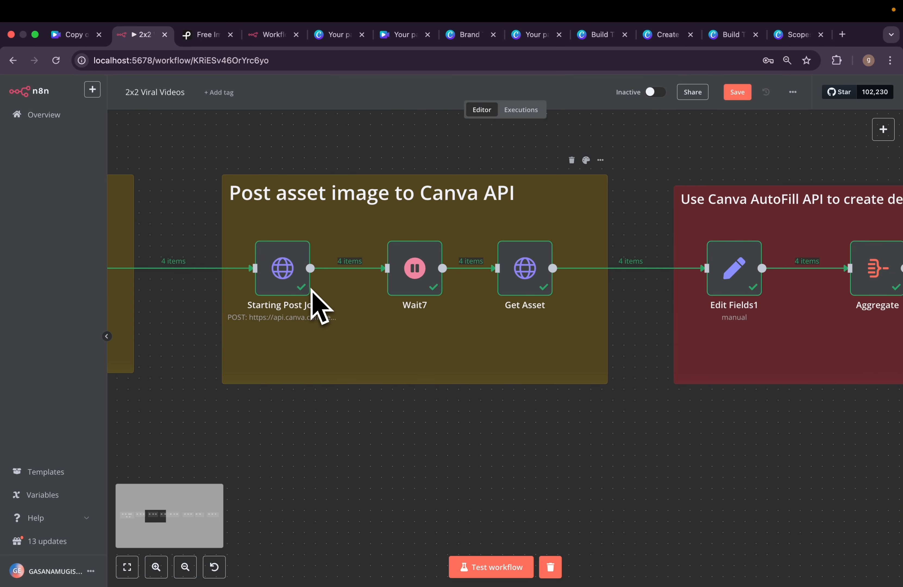
click(281, 293)
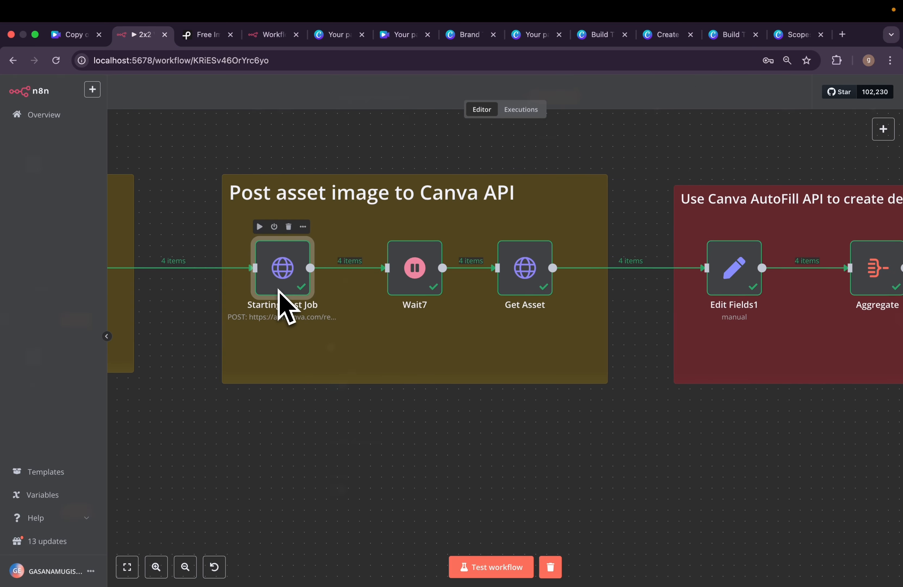
double_click(278, 290)
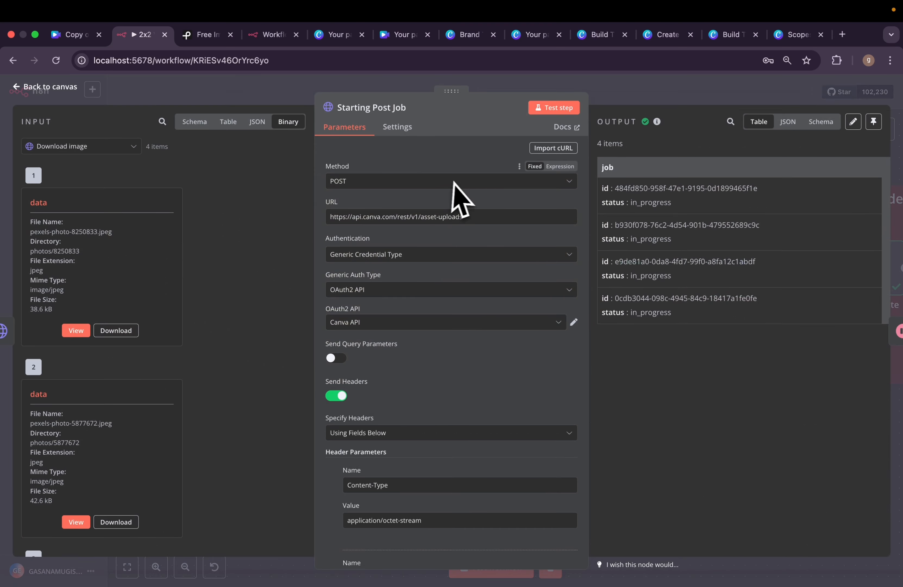
click(795, 38)
click(733, 38)
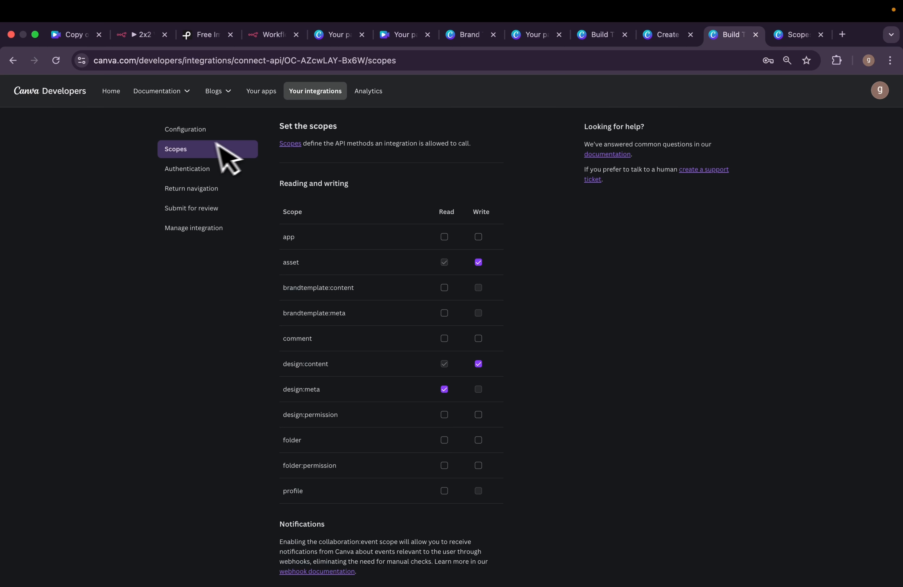
Confirm the asset upload job's required asset:write scope is enabled for the integration.
click(662, 35)
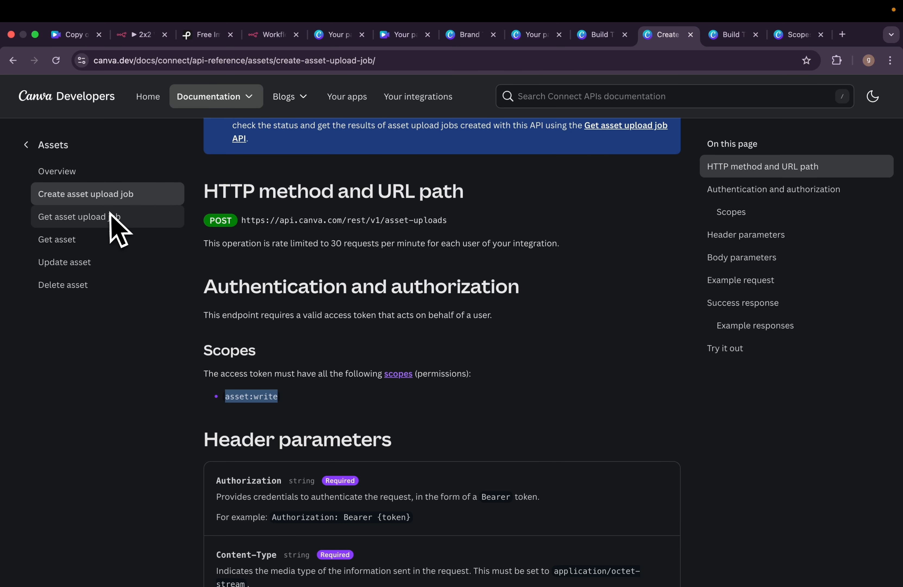
click(249, 392)
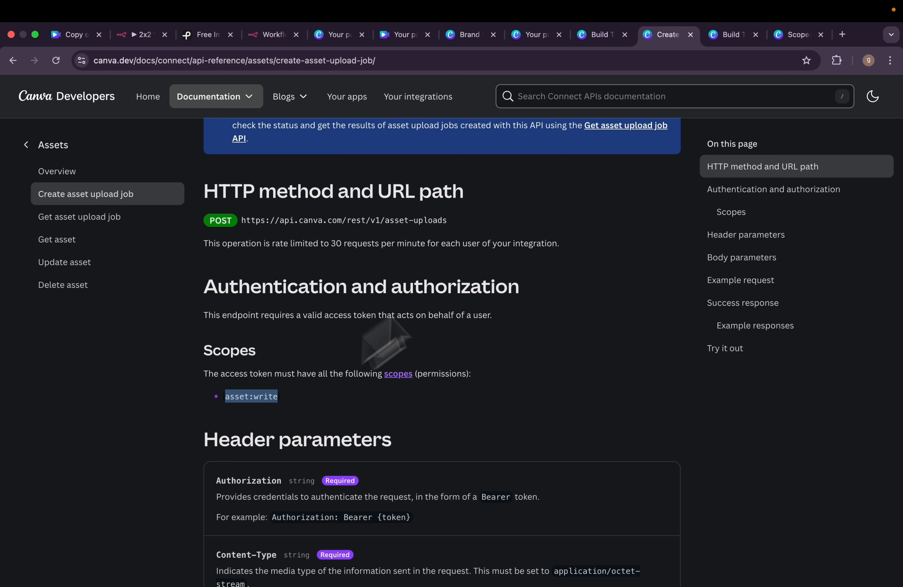
click(728, 35)
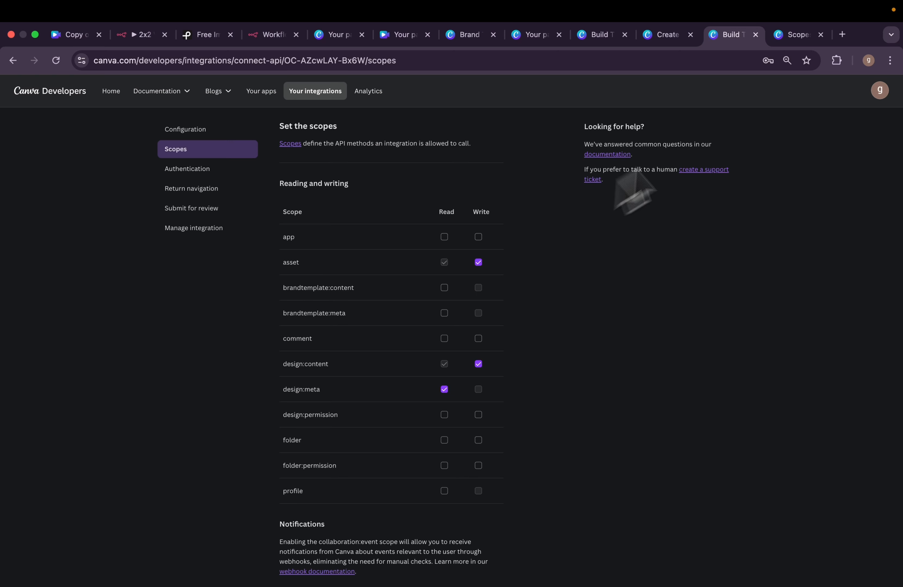
click(596, 35)
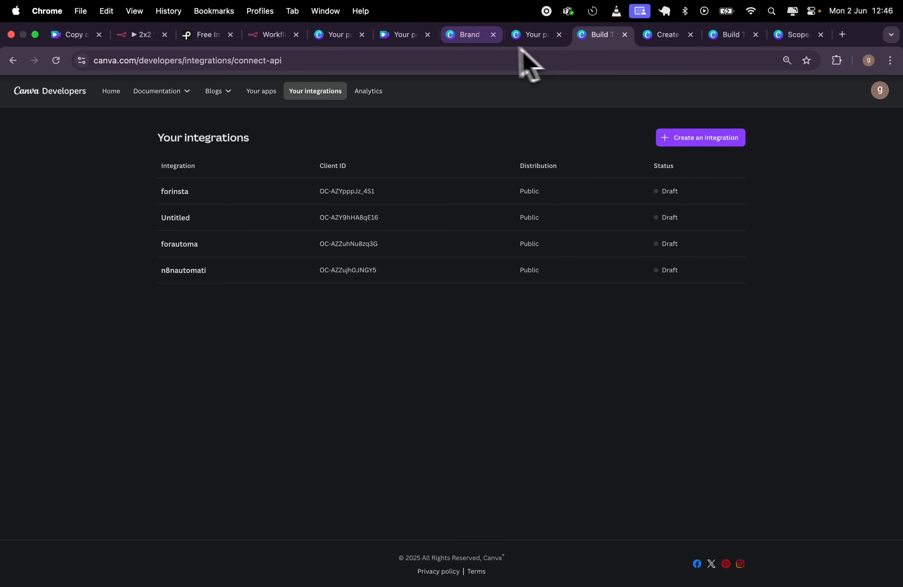
Check the autofills endpoint in Upload canva autofill's request URL, then return to the asset upload docs.
click(150, 38)
key(Escape)
scroll(520, 228, right, 10)
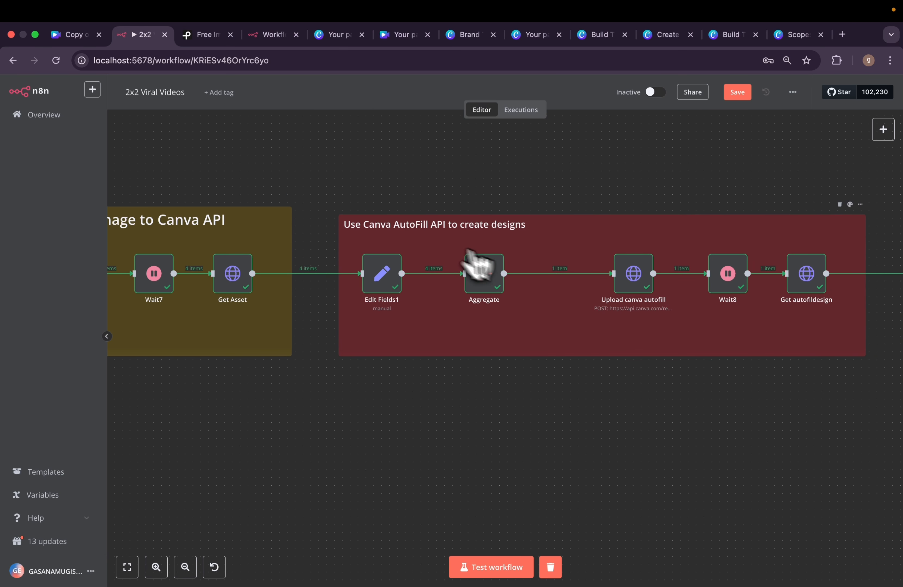
scroll(548, 292, right, 5)
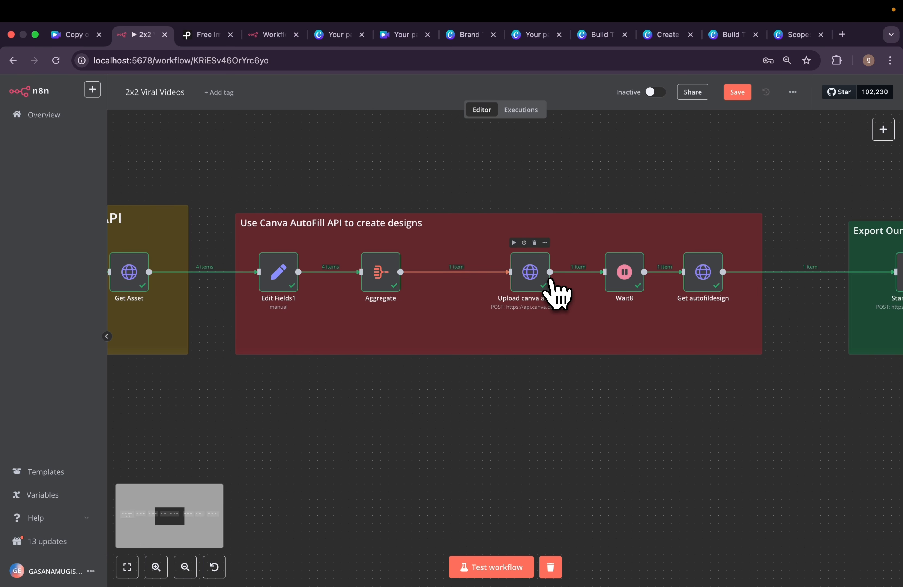
double_click(538, 285)
double_click(428, 216)
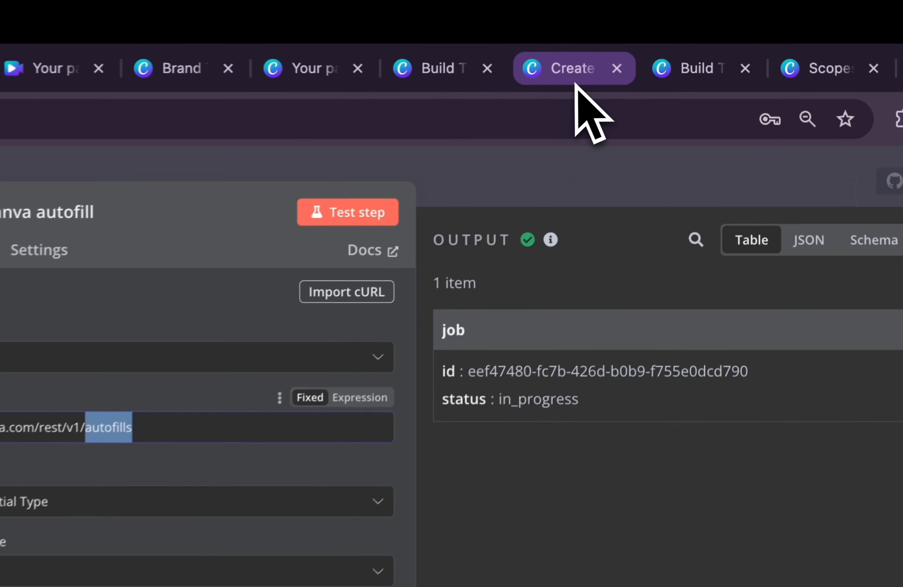
click(668, 34)
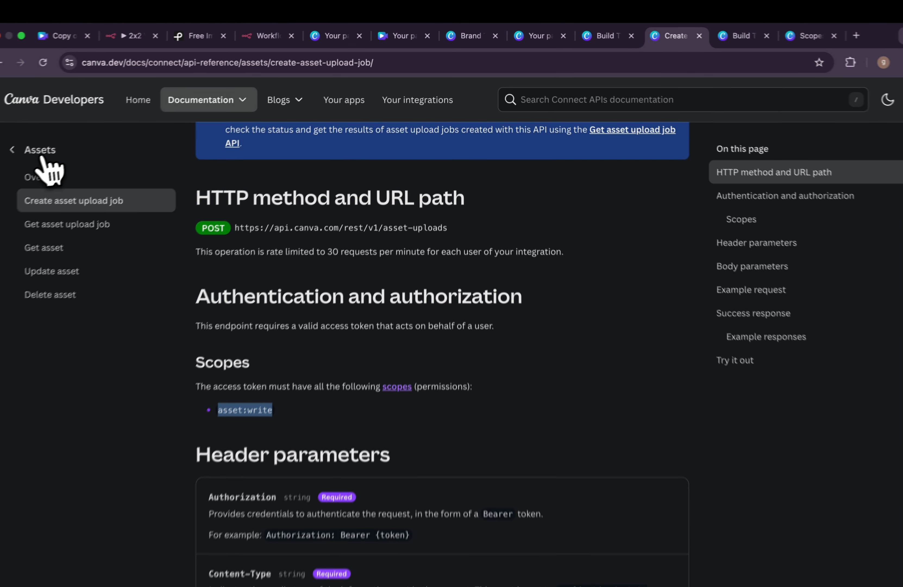
Check that Create design autofill job's design:content:write scope is enabled on the integration.
click(41, 152)
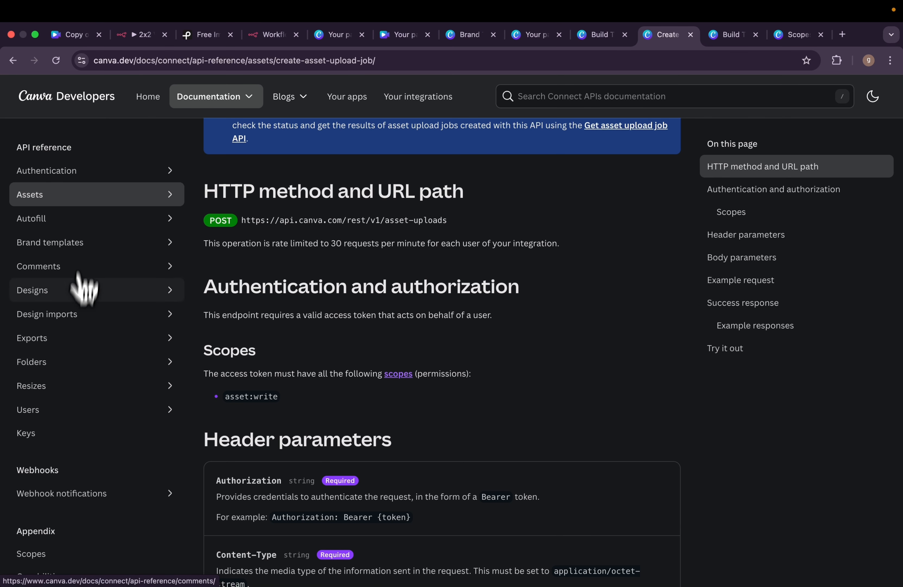
click(82, 219)
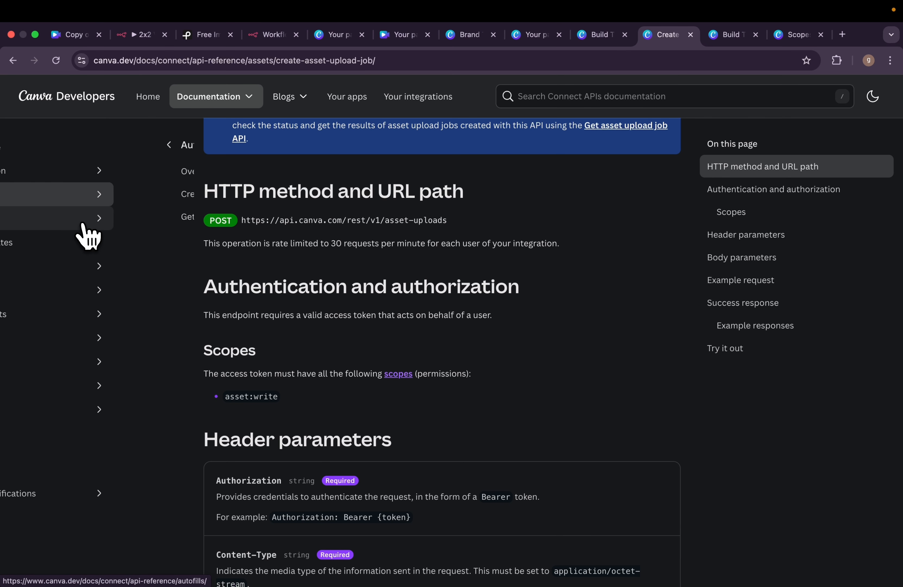
click(107, 196)
scroll(404, 353, down, 10)
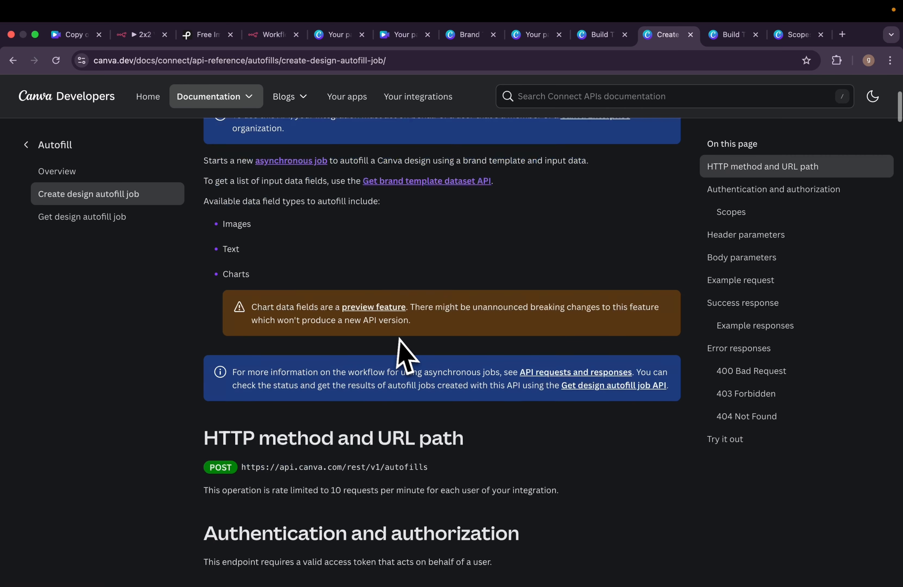
scroll(403, 340, down, 3)
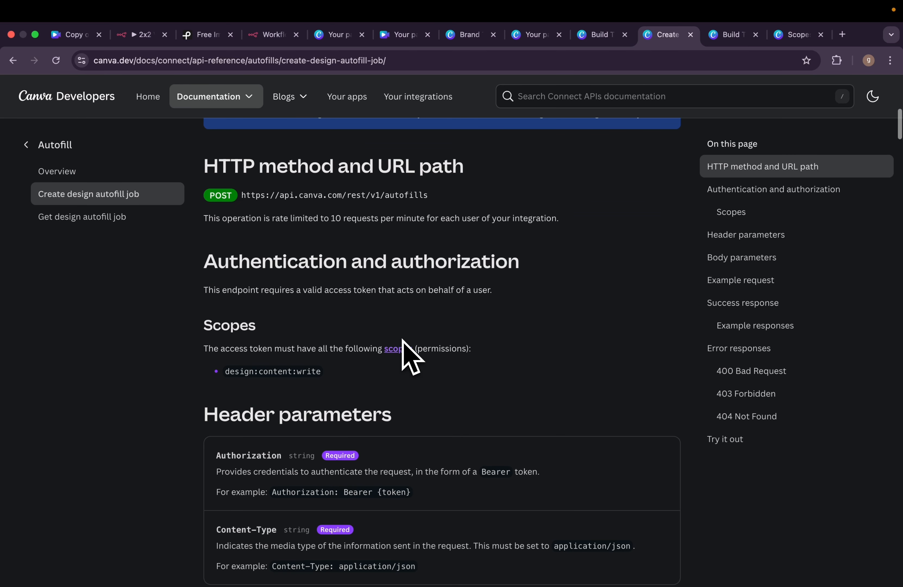
drag(224, 371, 324, 379)
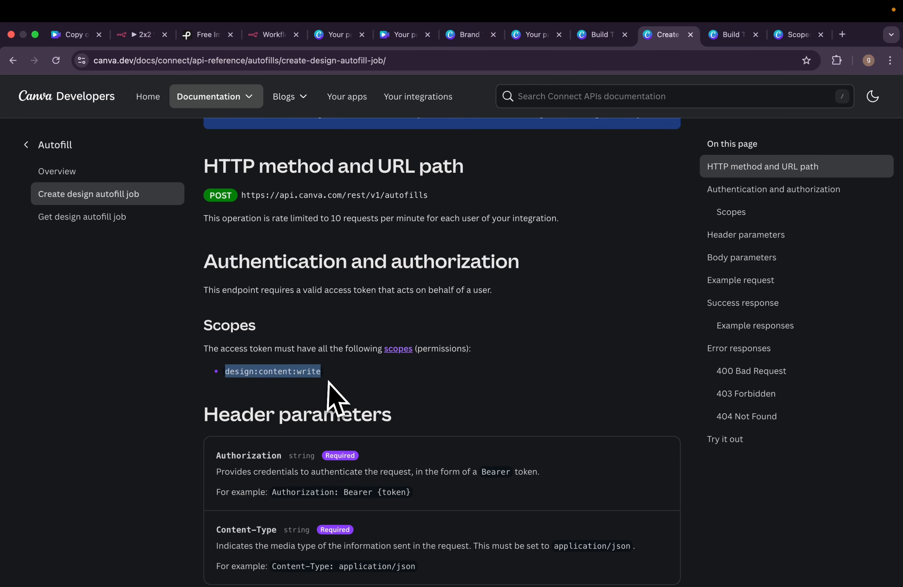
click(730, 37)
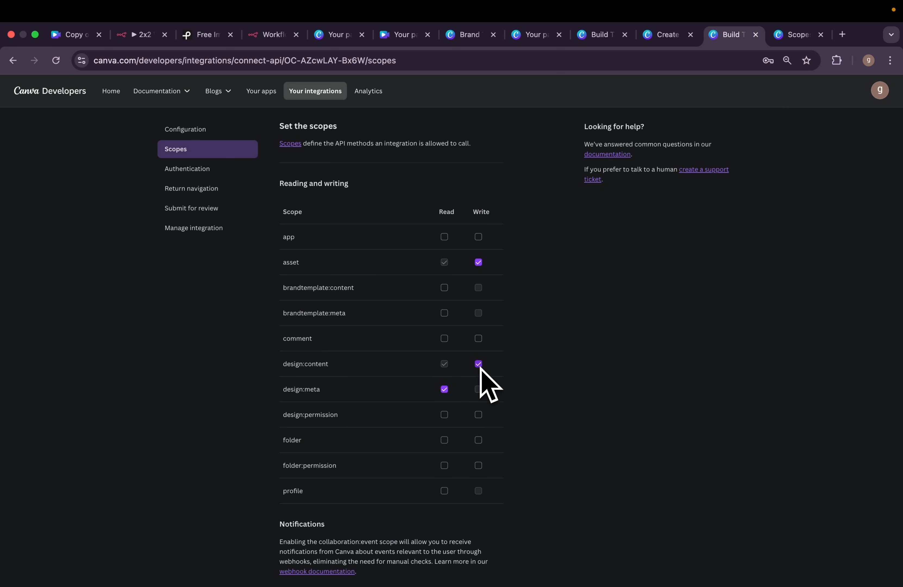
click(667, 35)
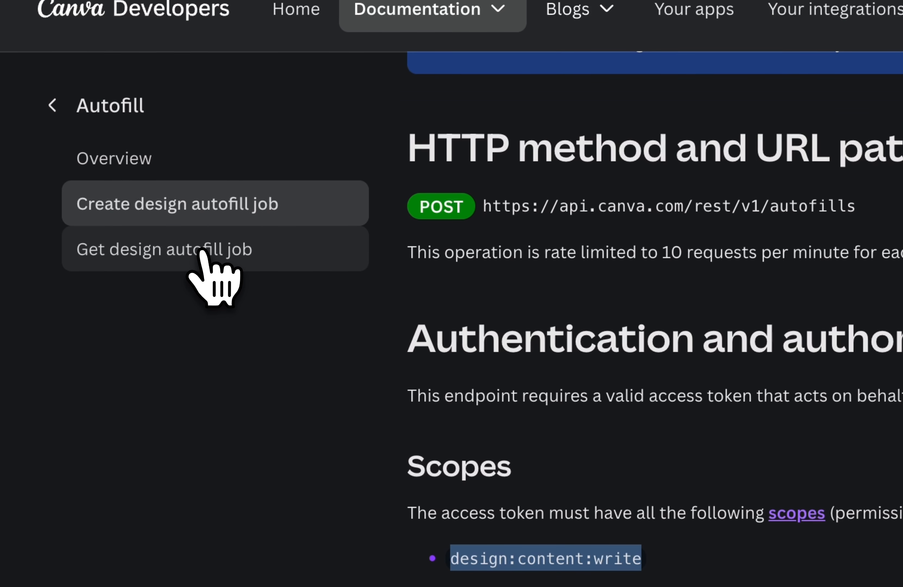
Check that Get design autofill job's design:meta:read scope is enabled on the integration.
click(128, 277)
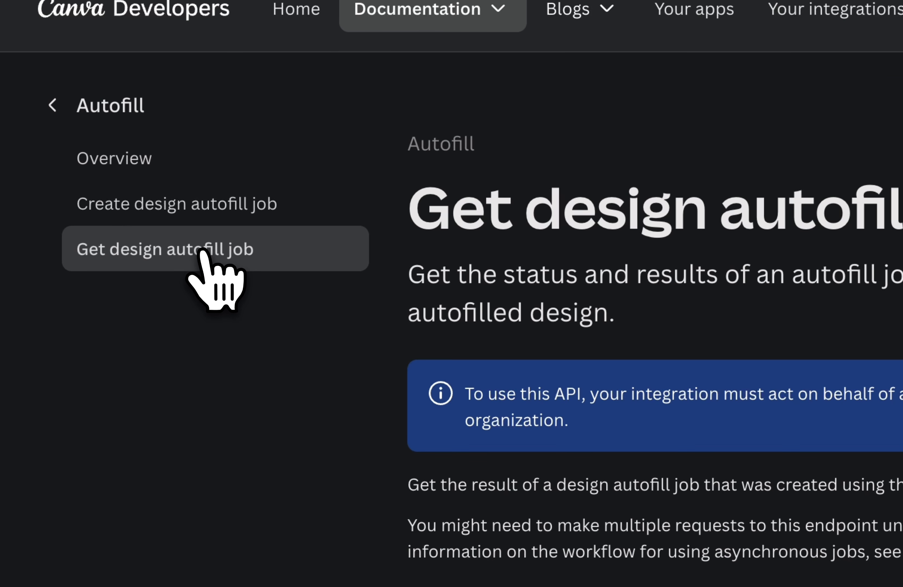
scroll(423, 383, down, 3)
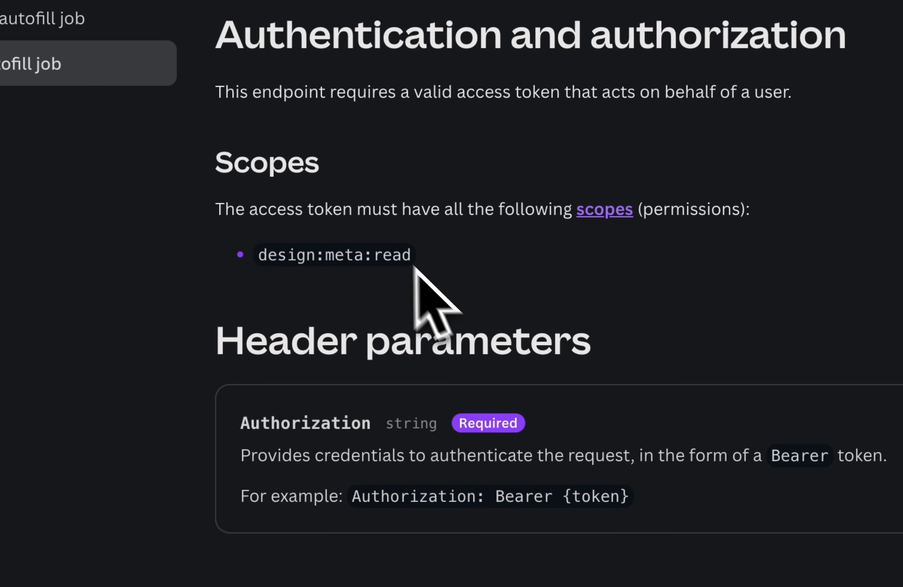
drag(259, 256, 402, 259)
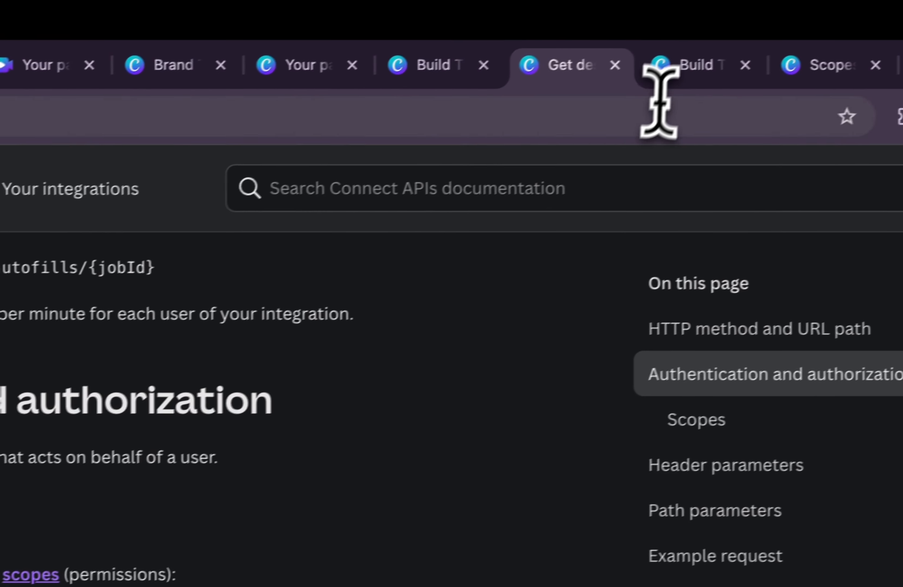
click(667, 76)
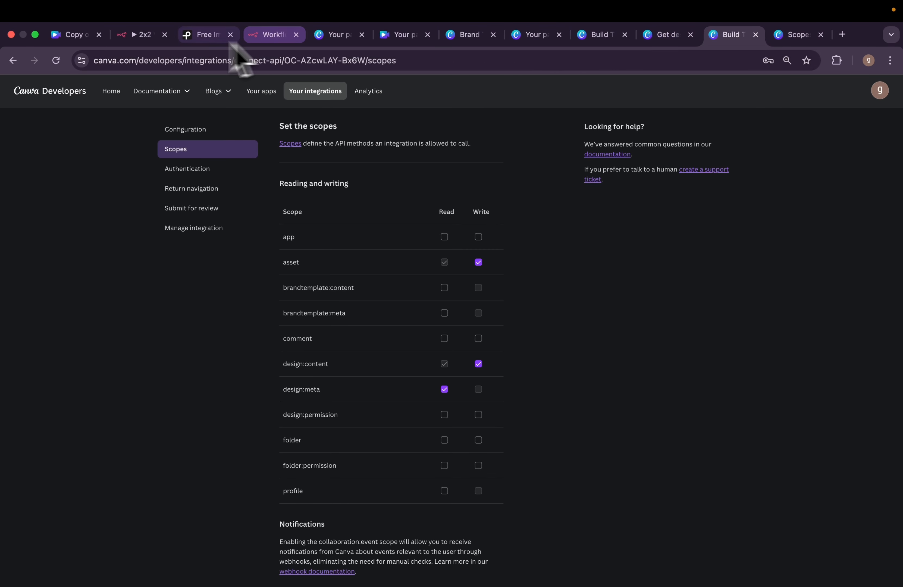
click(139, 35)
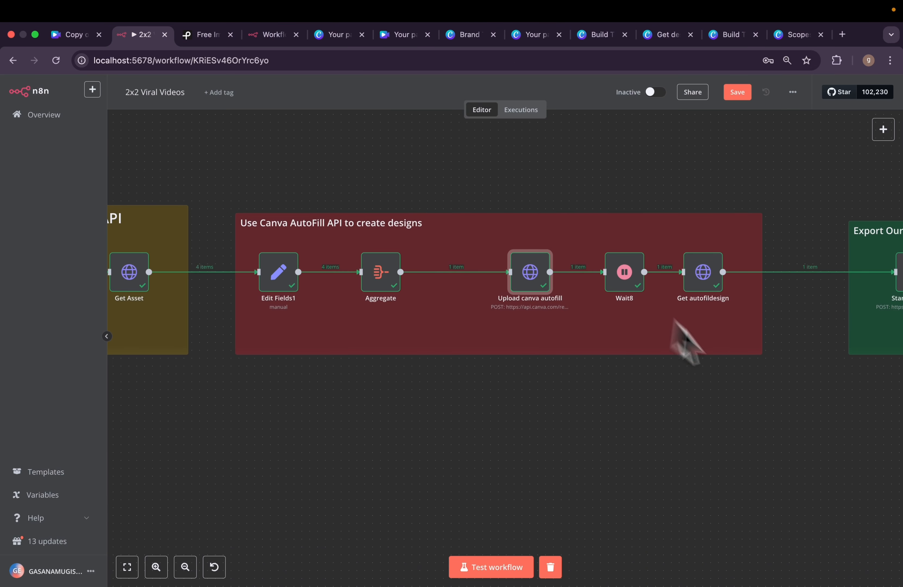
scroll(771, 409, right, 10)
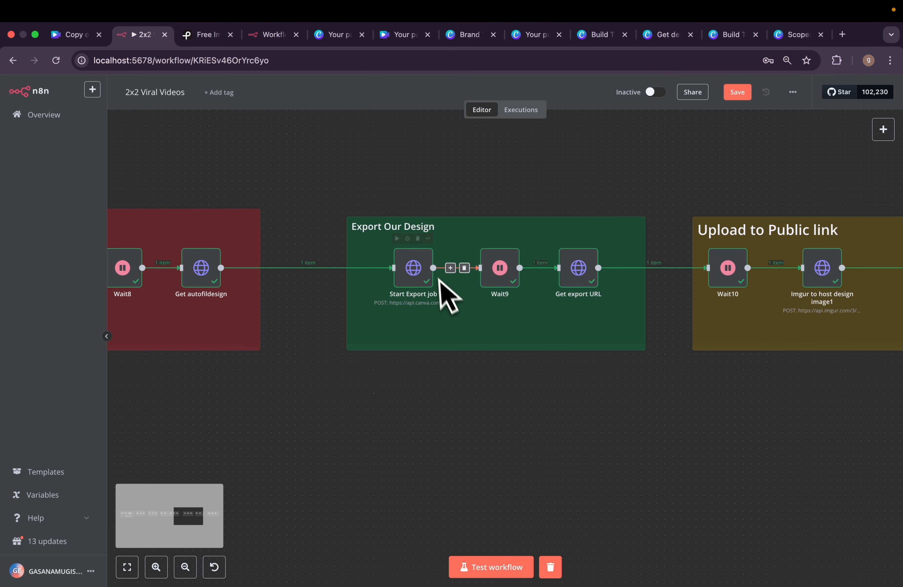
click(720, 35)
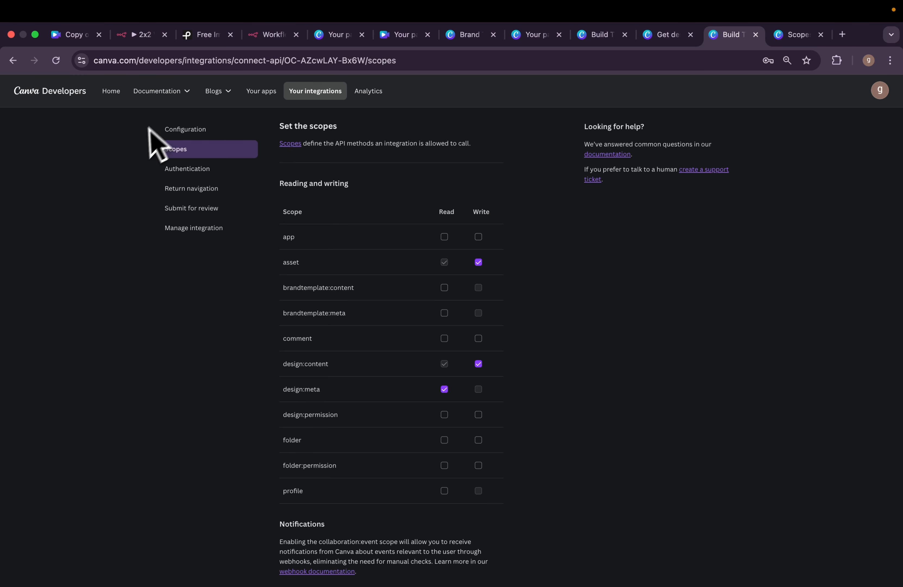
Compare Create design export job's design:content:read scope with the integration's scope settings.
click(658, 35)
click(57, 146)
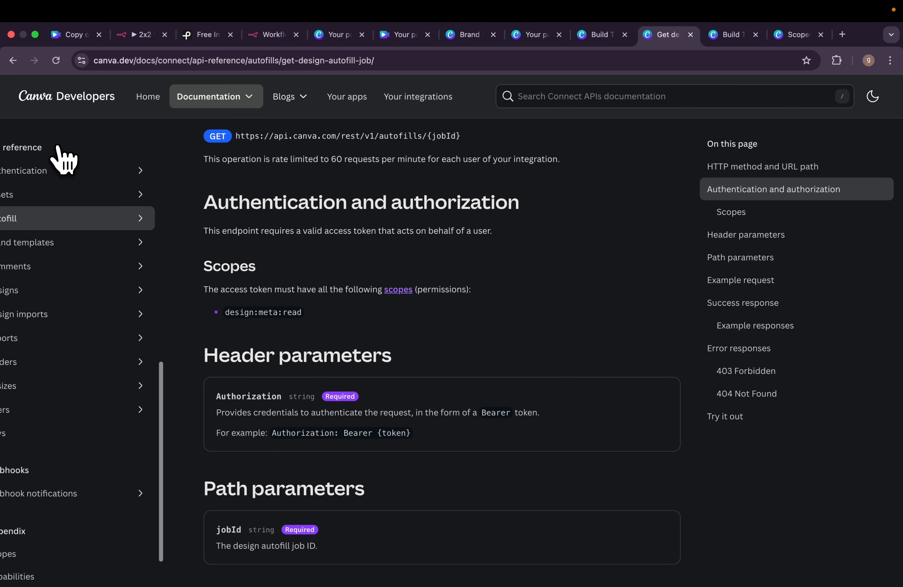
click(78, 339)
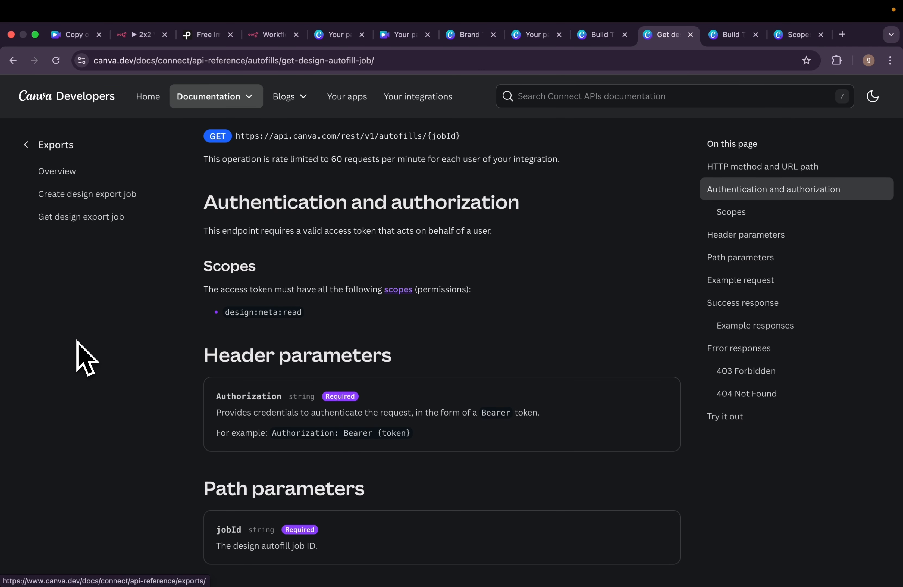
click(99, 198)
scroll(353, 352, down, 8)
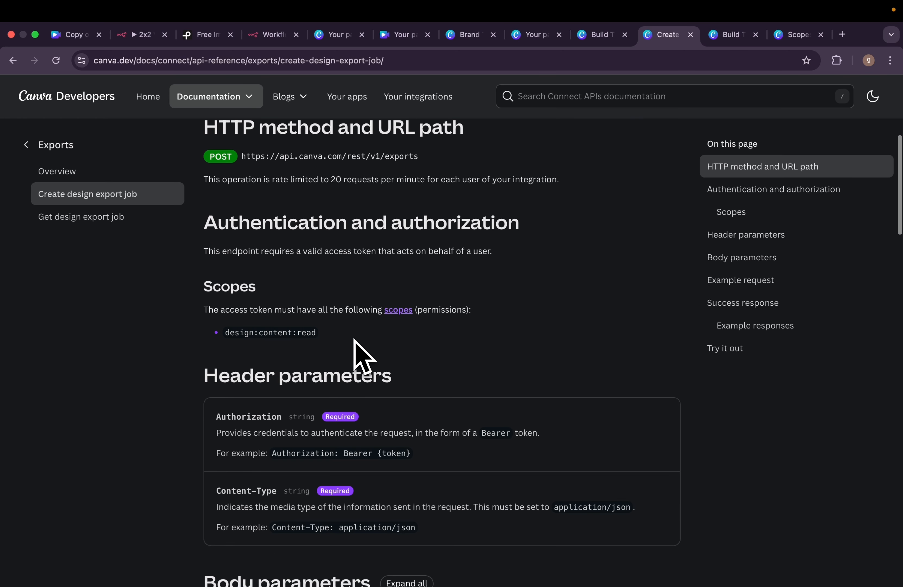
drag(228, 333, 304, 333)
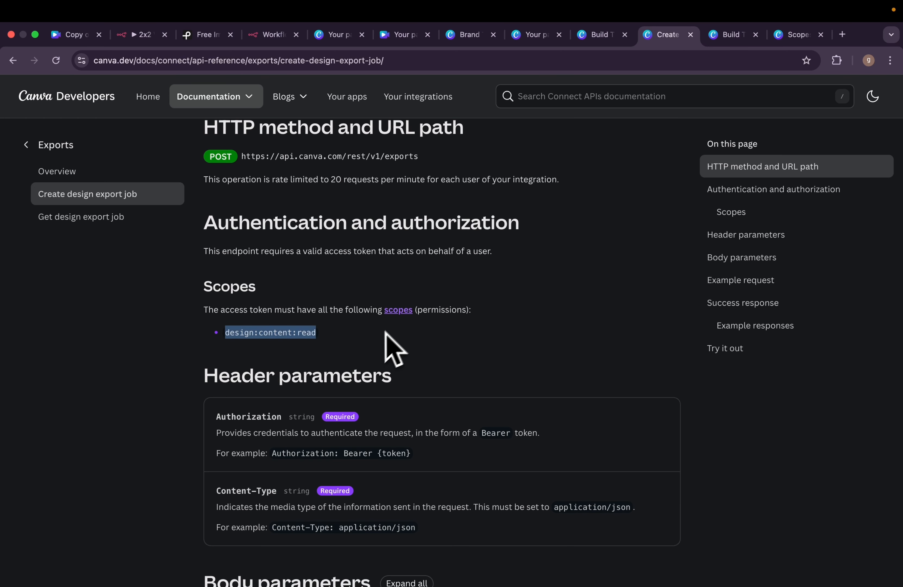
click(733, 35)
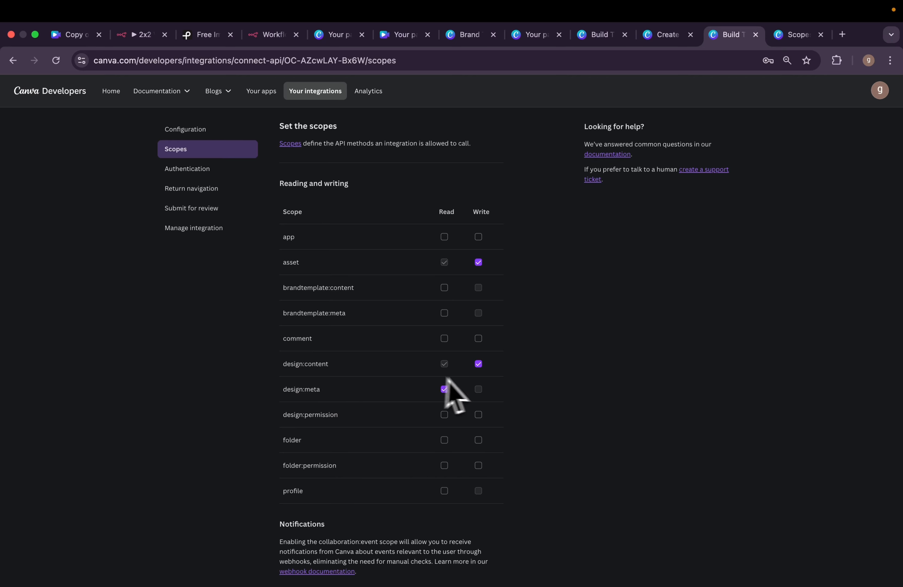
click(667, 34)
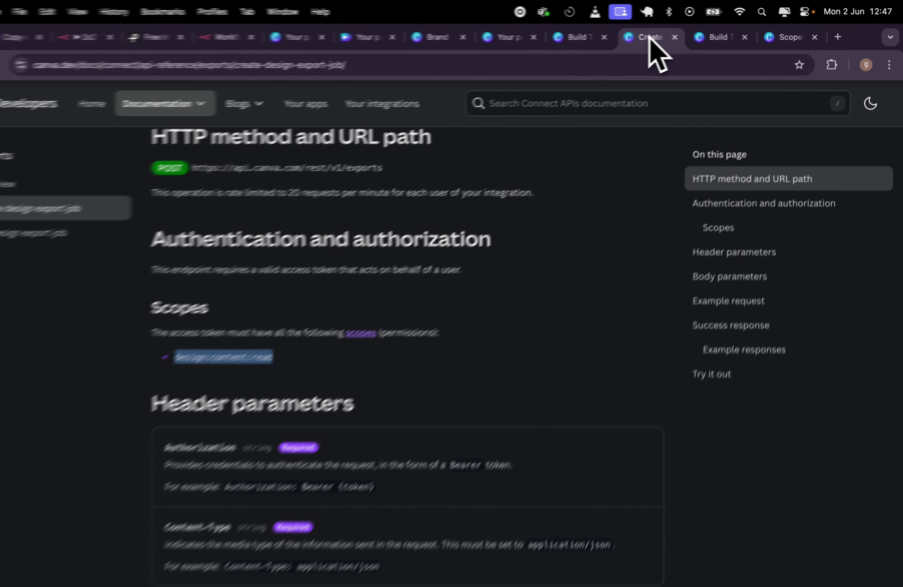
Compare Get design export job's required scope with the integration's scope settings.
click(69, 218)
scroll(479, 447, down, 6)
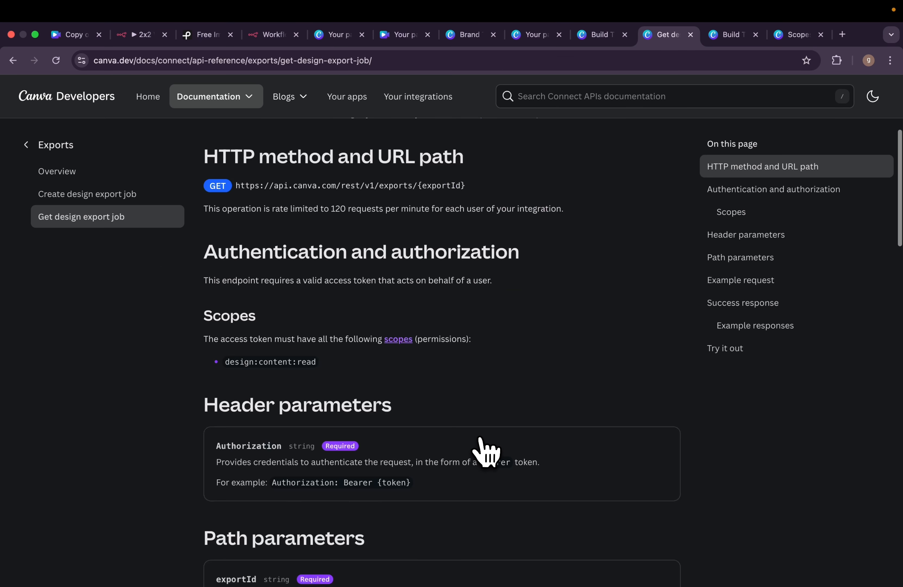
scroll(487, 451, down, 2)
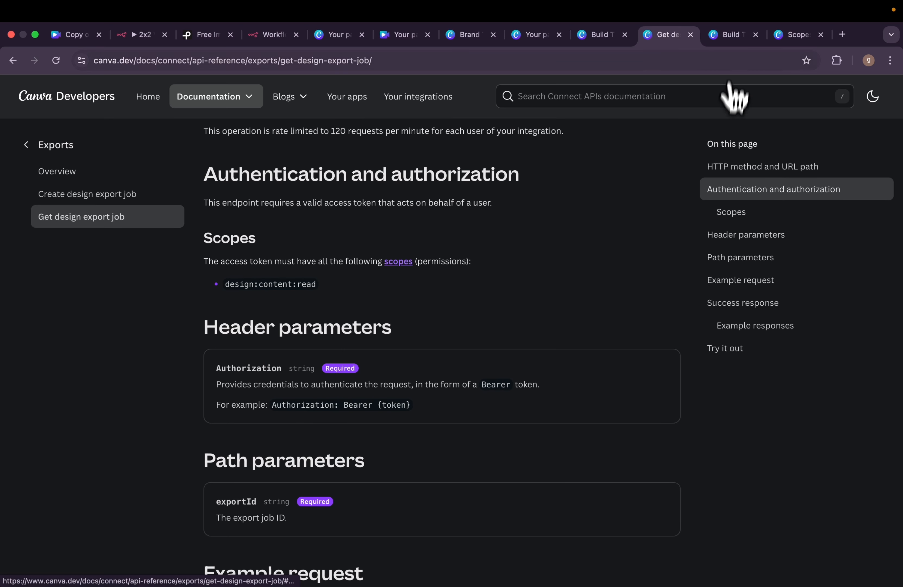
click(735, 35)
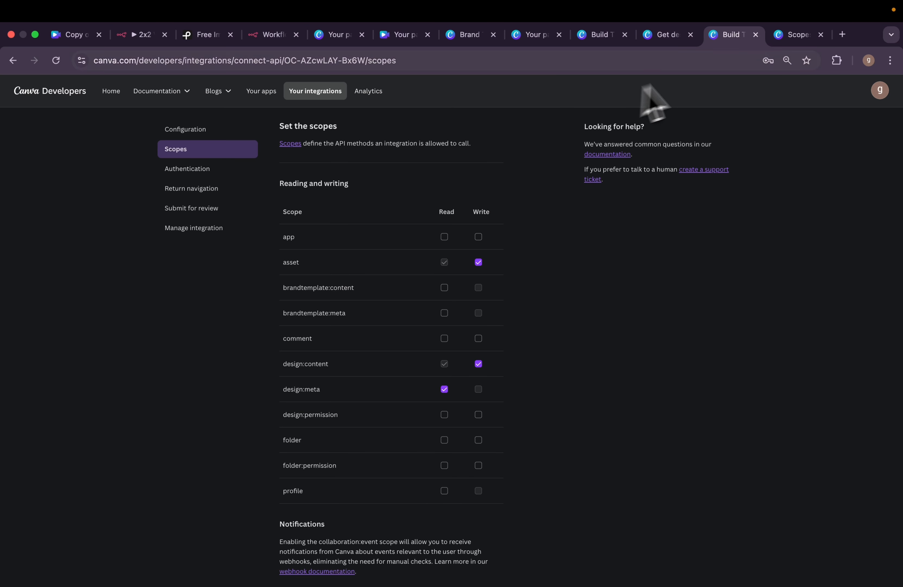
click(668, 36)
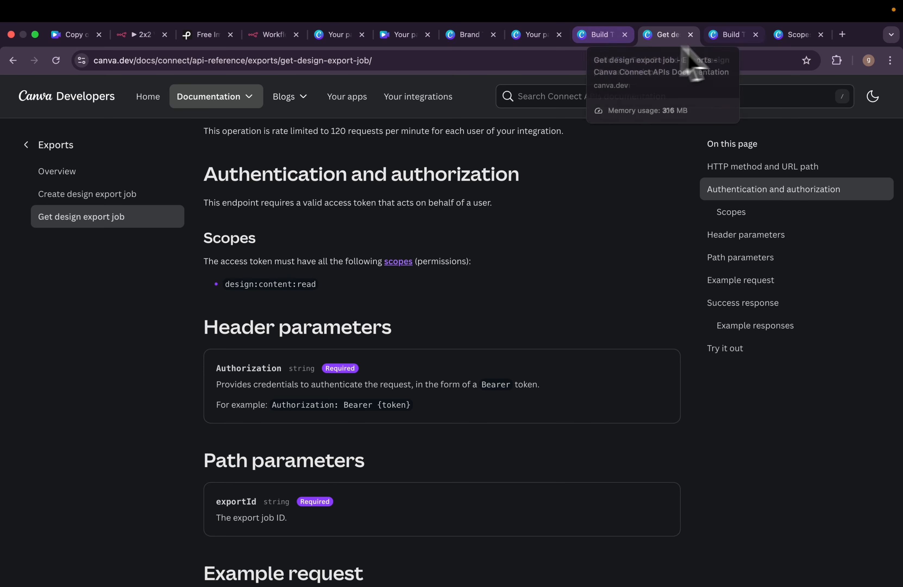
click(735, 35)
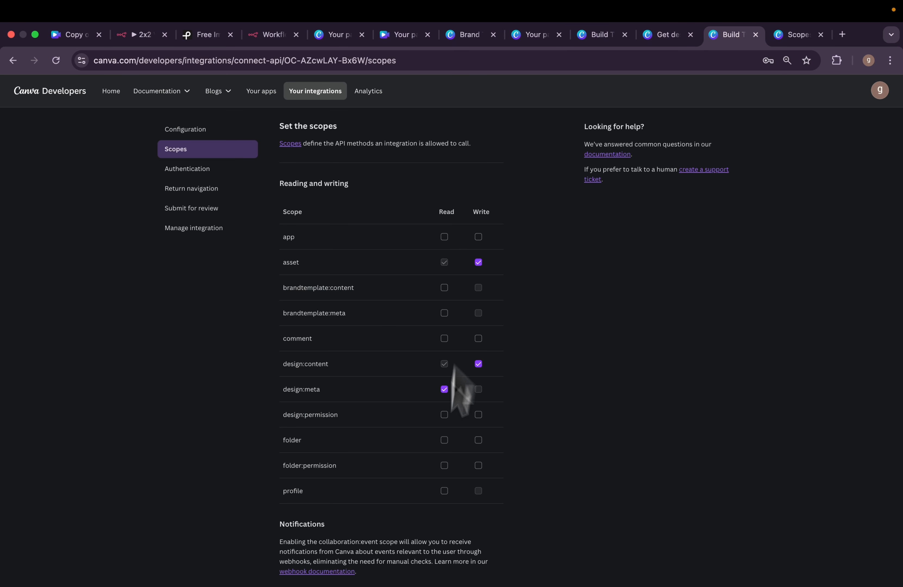
click(662, 37)
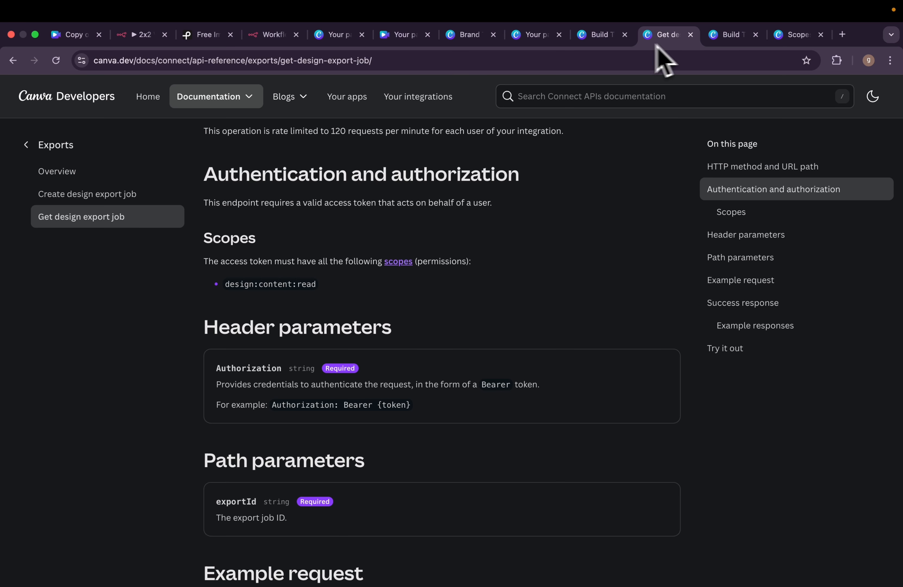
Recheck the integration's scope settings and Scopes docs, then go back to the 2x2 Viral Videos workflow.
click(606, 38)
click(729, 38)
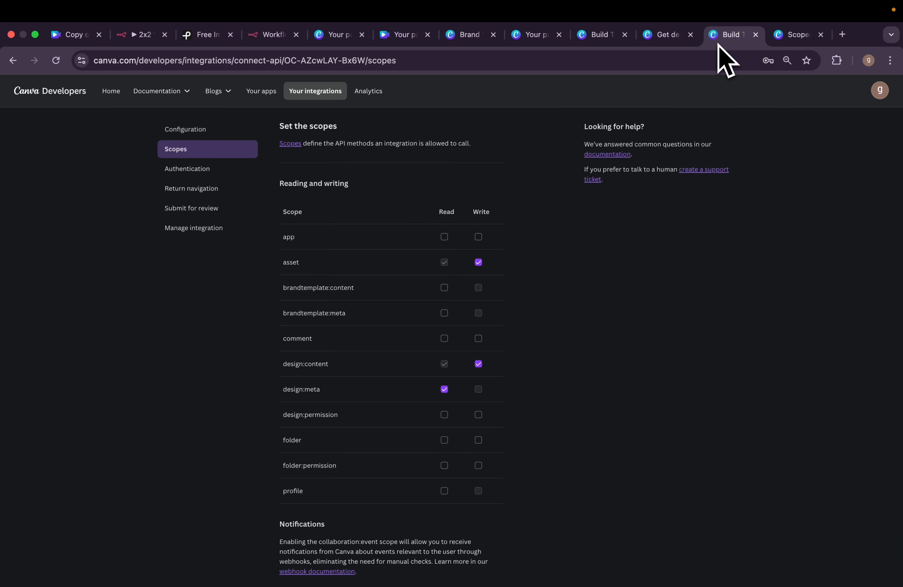
click(791, 36)
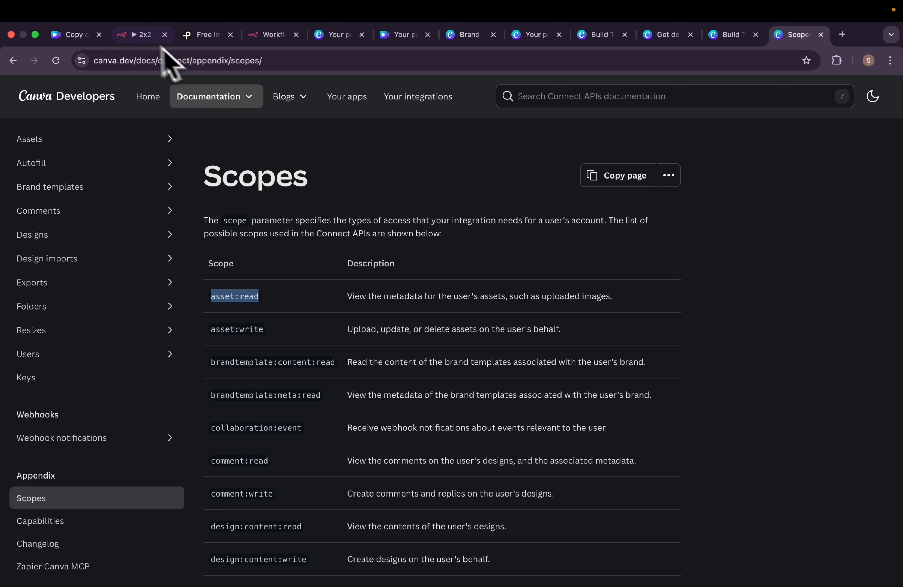
click(137, 36)
scroll(415, 297, left, 20)
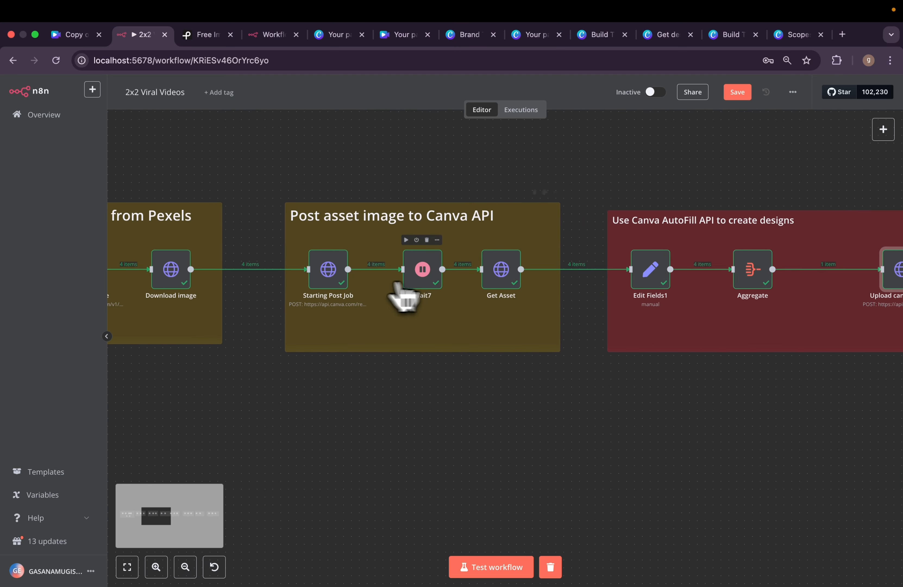
Compare the scope list in Starting Post Job's Canva API credential with the integration's Scopes page.
double_click(331, 280)
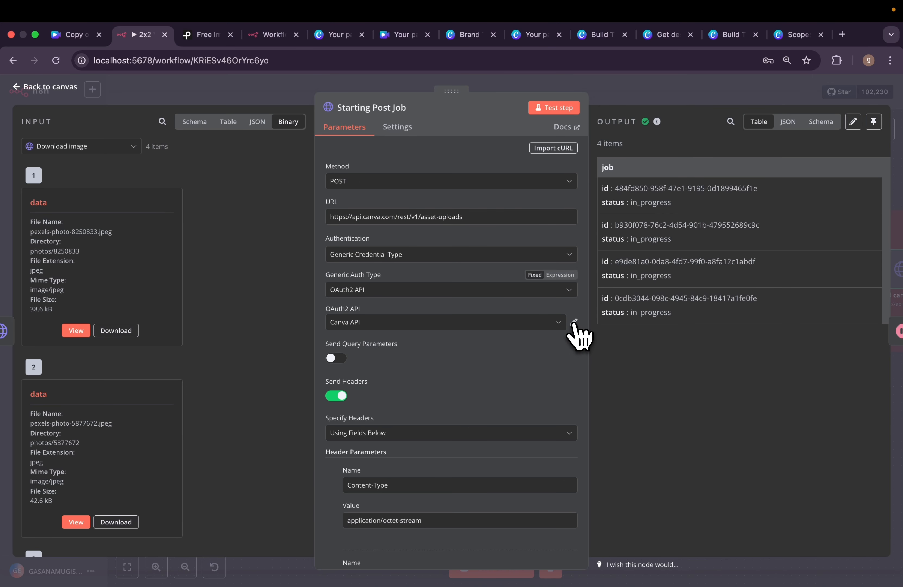
click(573, 322)
scroll(365, 393, down, 5)
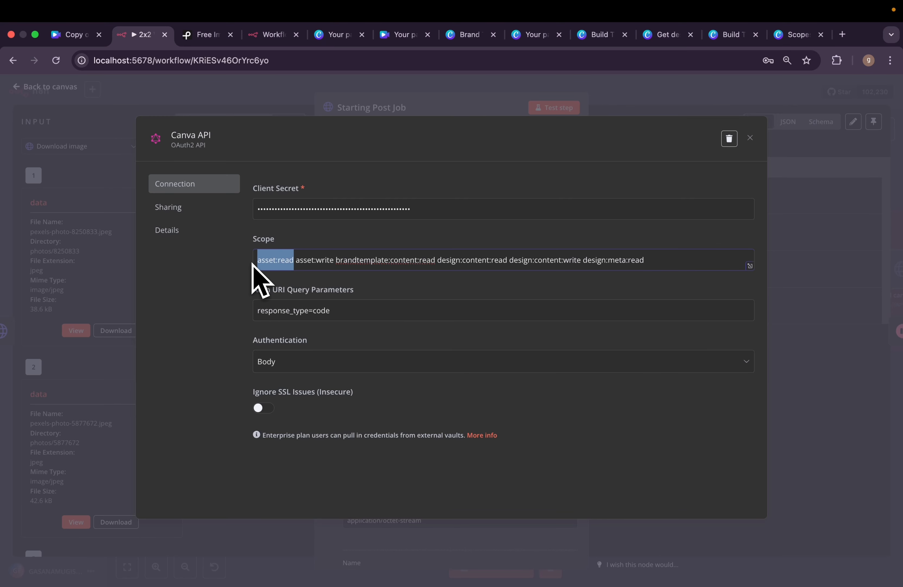
drag(296, 260, 377, 260)
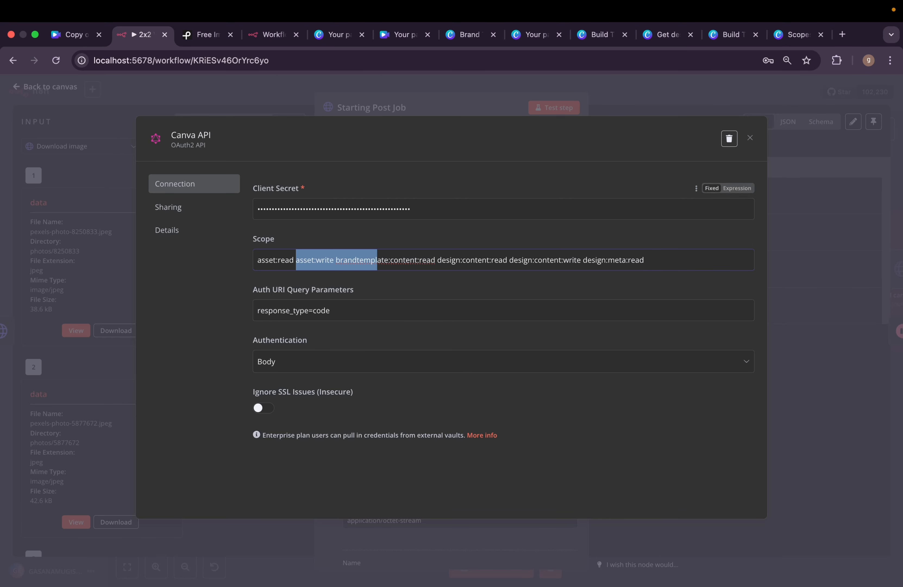
click(726, 34)
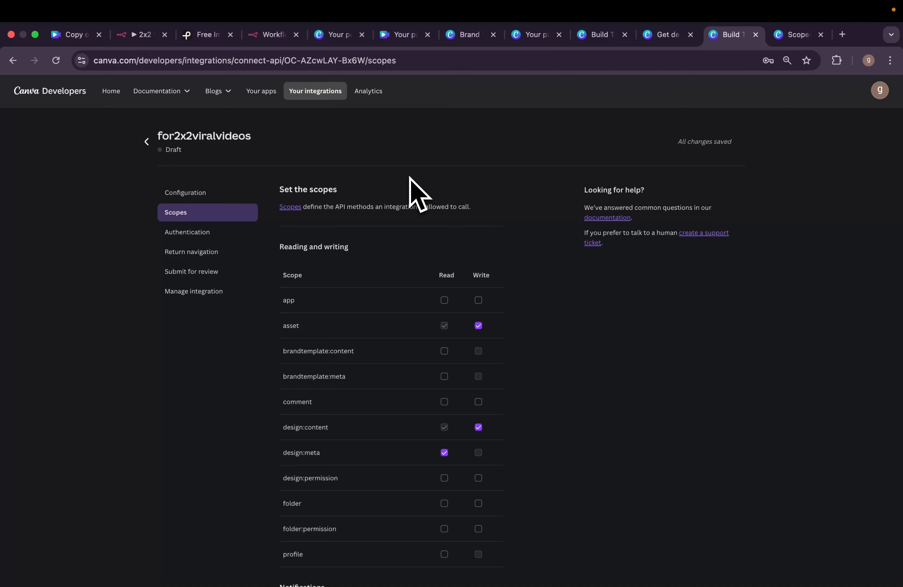
click(222, 233)
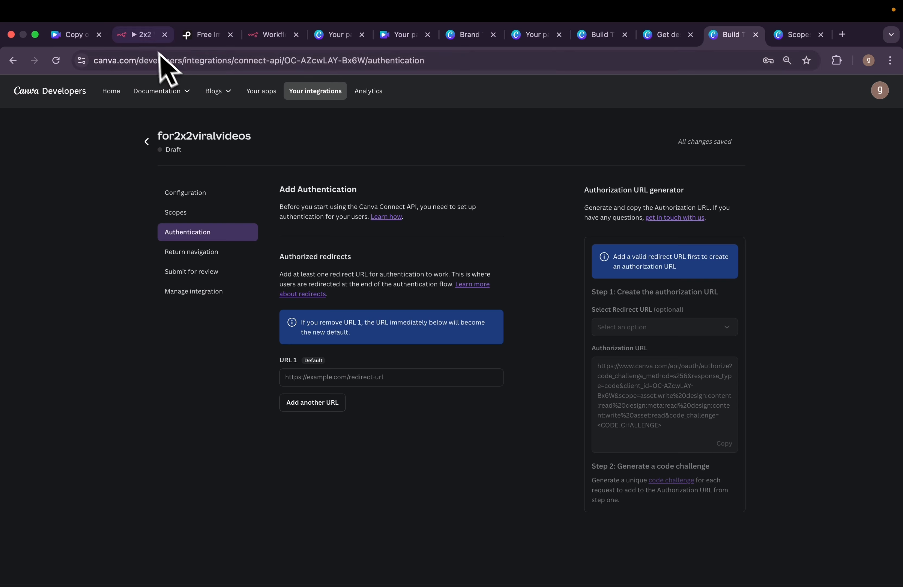
click(150, 38)
scroll(284, 254, up, 10)
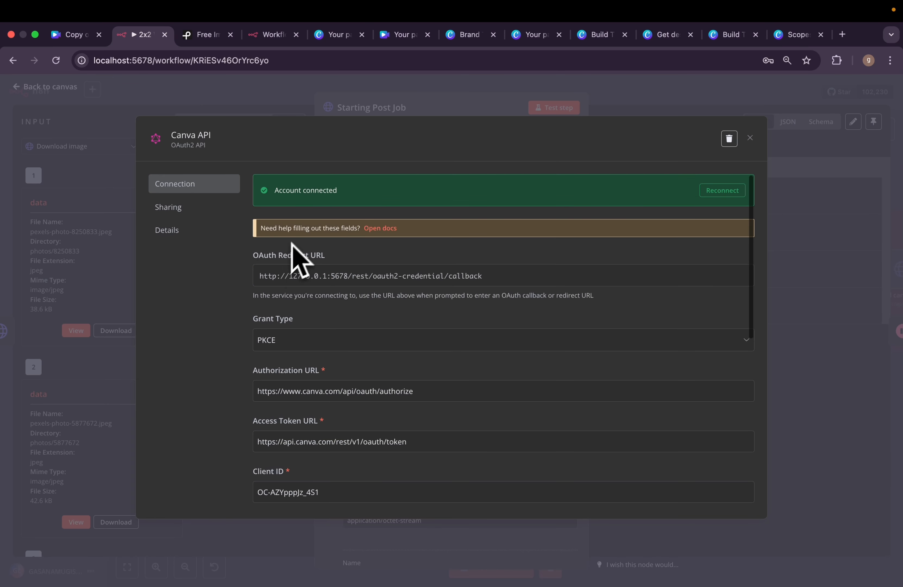
click(343, 282)
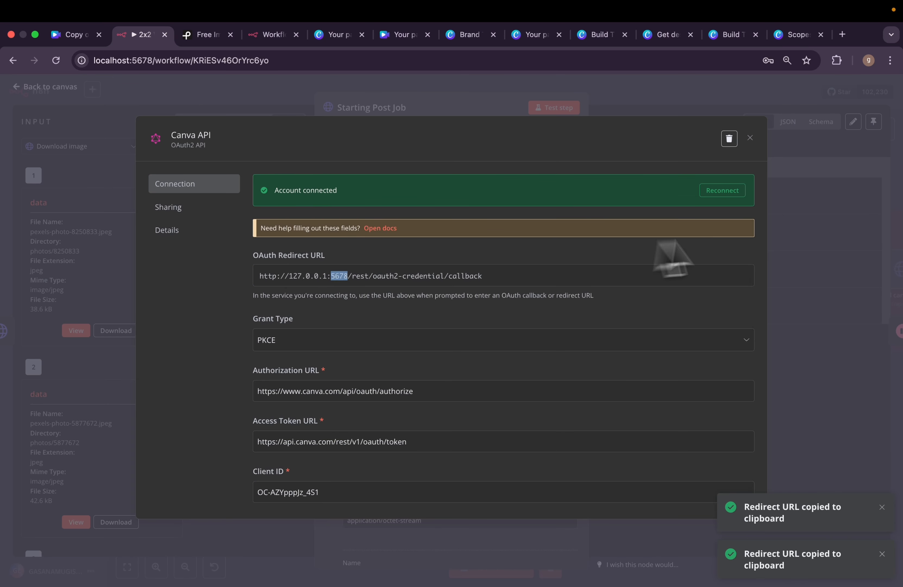
click(788, 36)
click(717, 37)
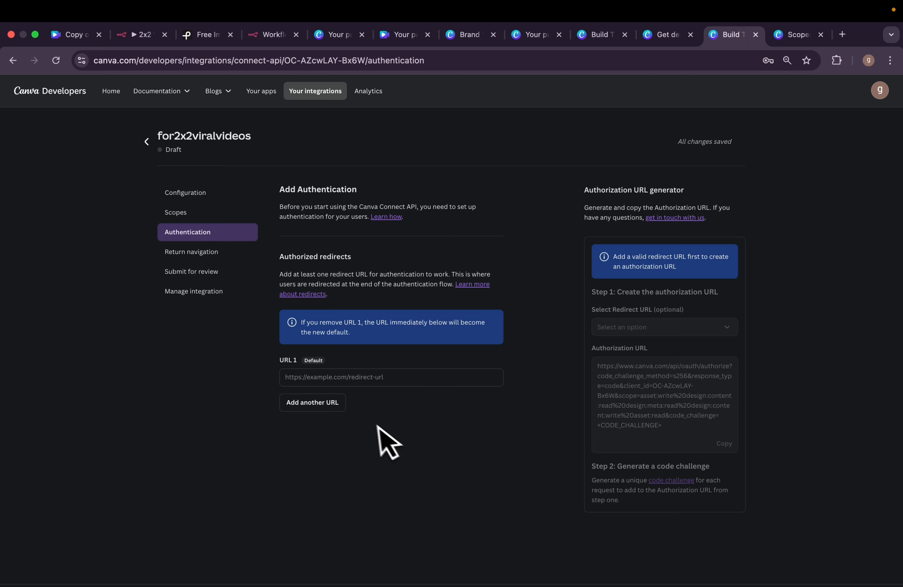
key(super+v)
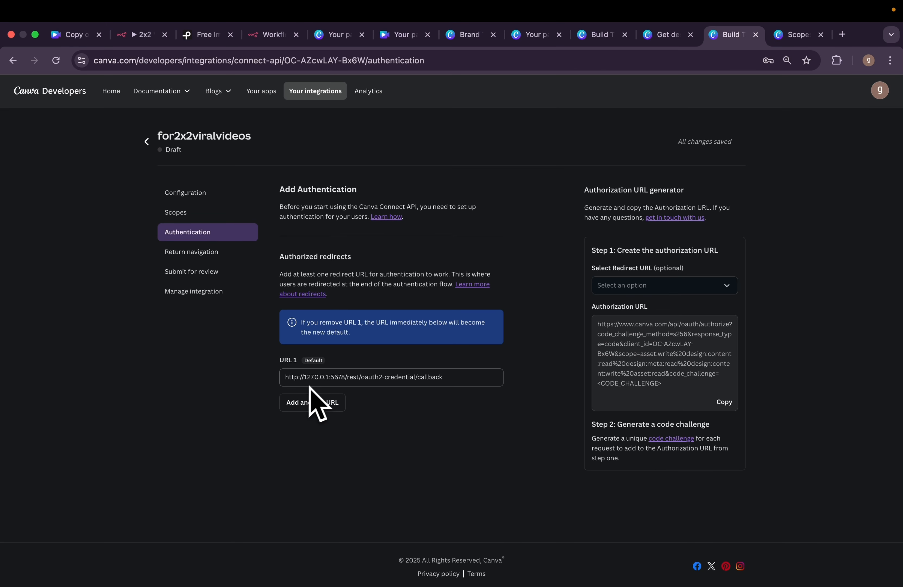
click(381, 268)
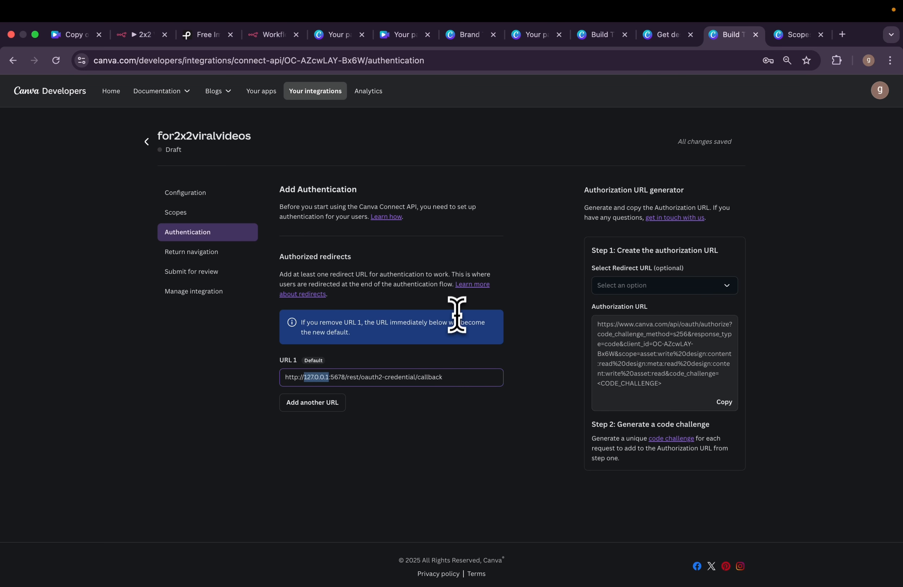
click(141, 35)
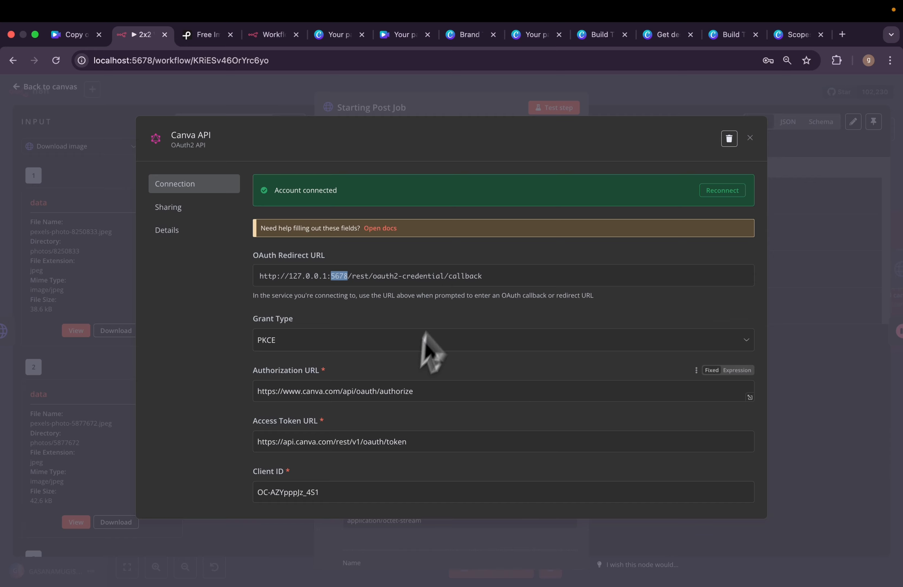
Scroll through the Canva API credential, then close it and the Starting Post Job node.
scroll(423, 332, down, 10)
scroll(396, 404, up, 10)
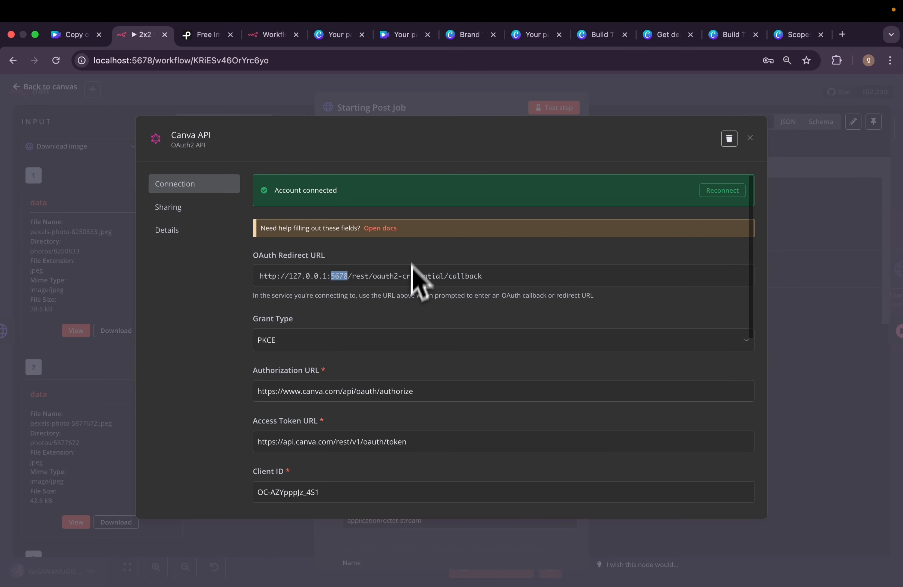
scroll(405, 244, down, 10)
scroll(409, 242, up, 10)
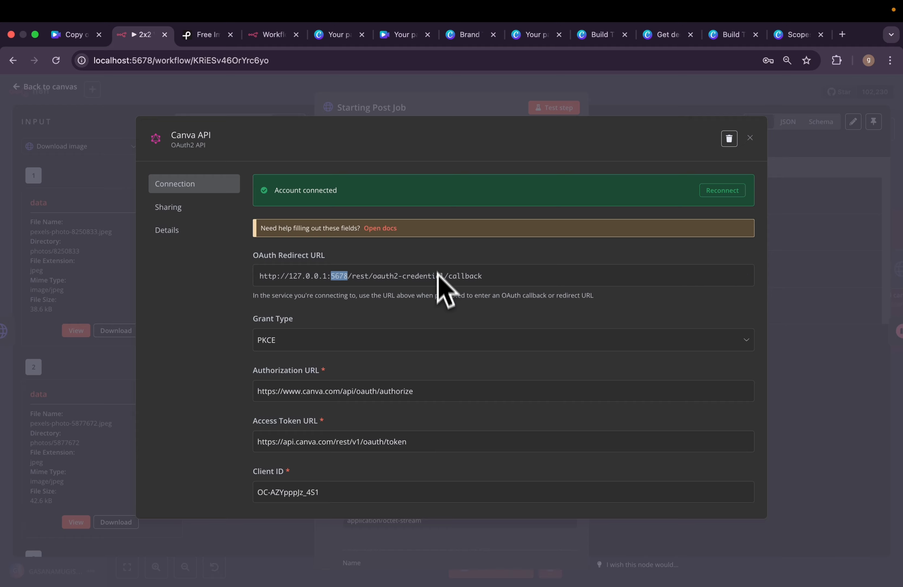
scroll(450, 327, down, 10)
scroll(459, 362, up, 10)
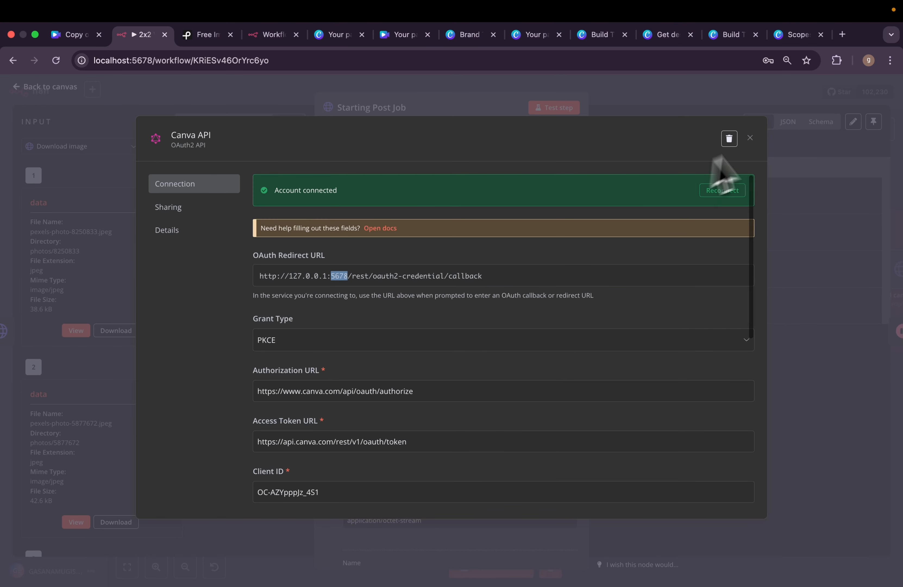
click(749, 138)
click(637, 94)
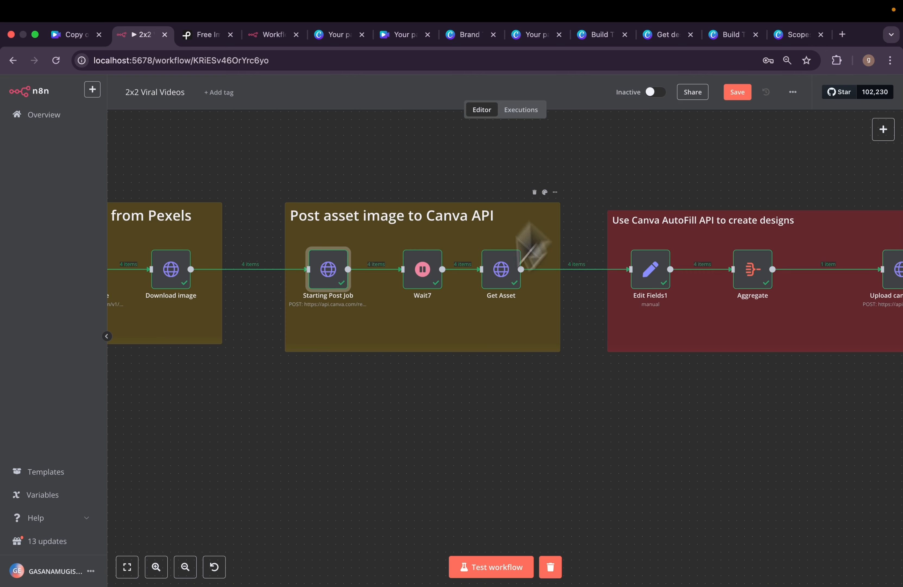
Review Starting Post Job's upload headers and in-progress job output, then return to the canvas.
scroll(383, 323, left, 3)
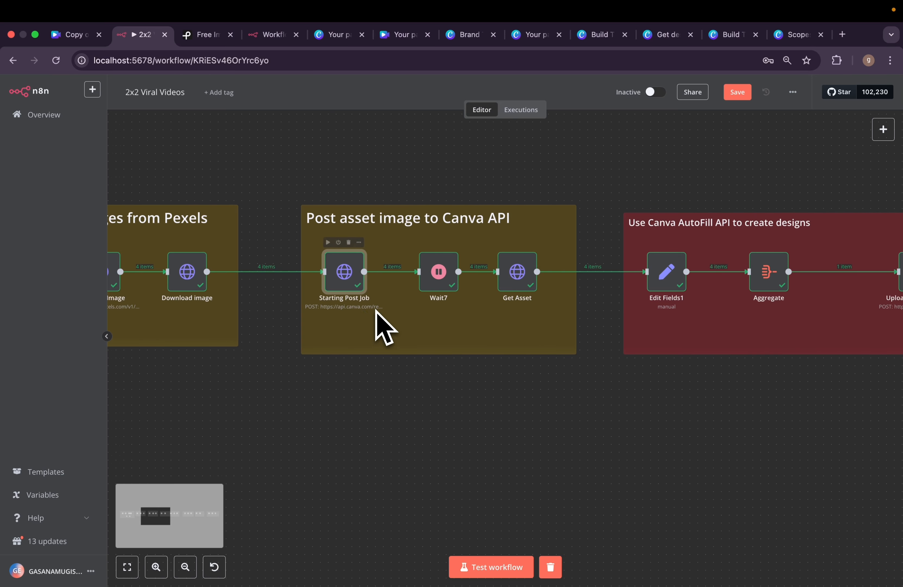
double_click(352, 280)
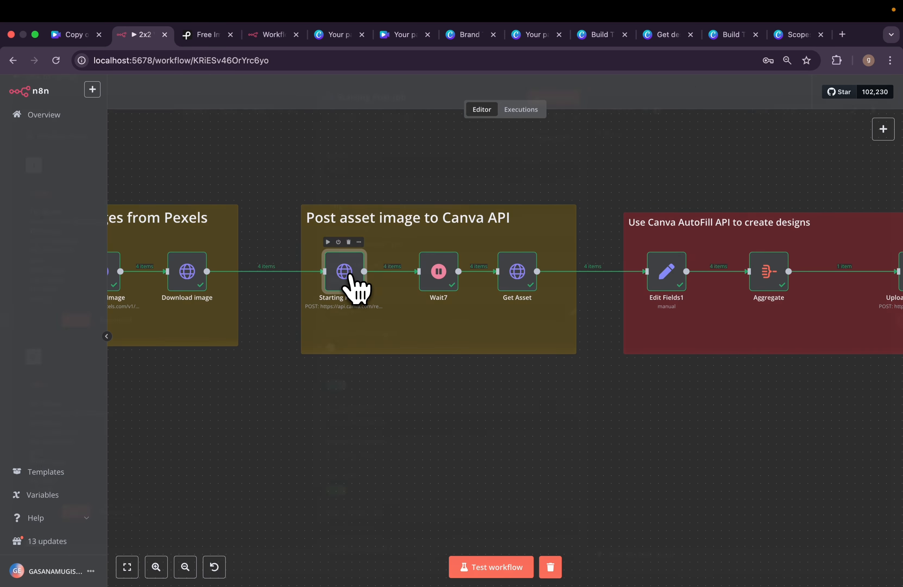
scroll(407, 381, down, 8)
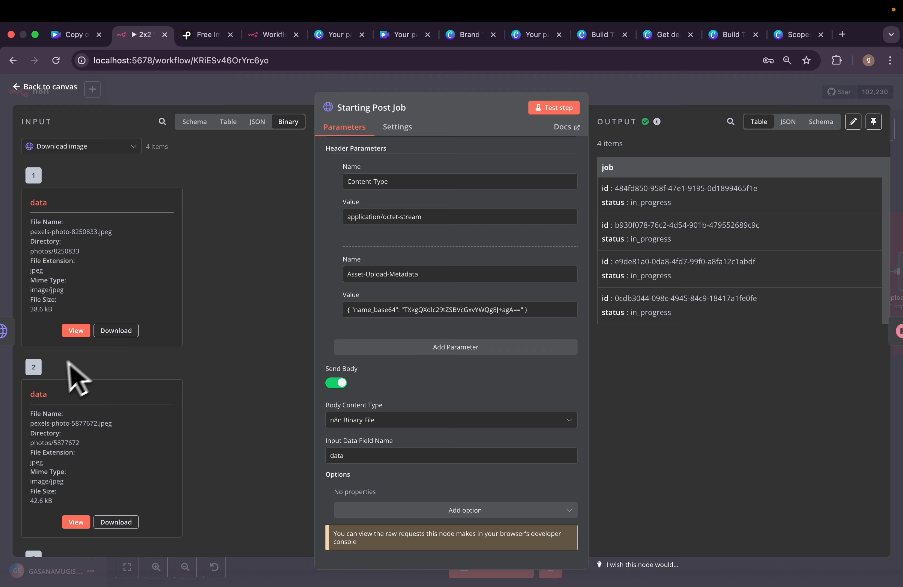
scroll(57, 371, down, 10)
scroll(56, 383, down, 1)
scroll(126, 276, up, 1)
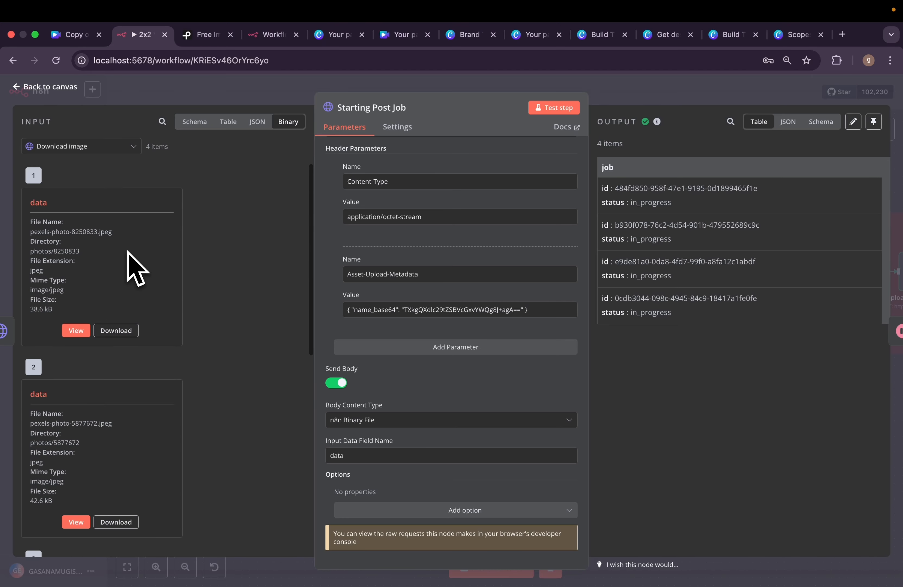
scroll(130, 269, down, 1)
scroll(128, 255, up, 1)
click(453, 86)
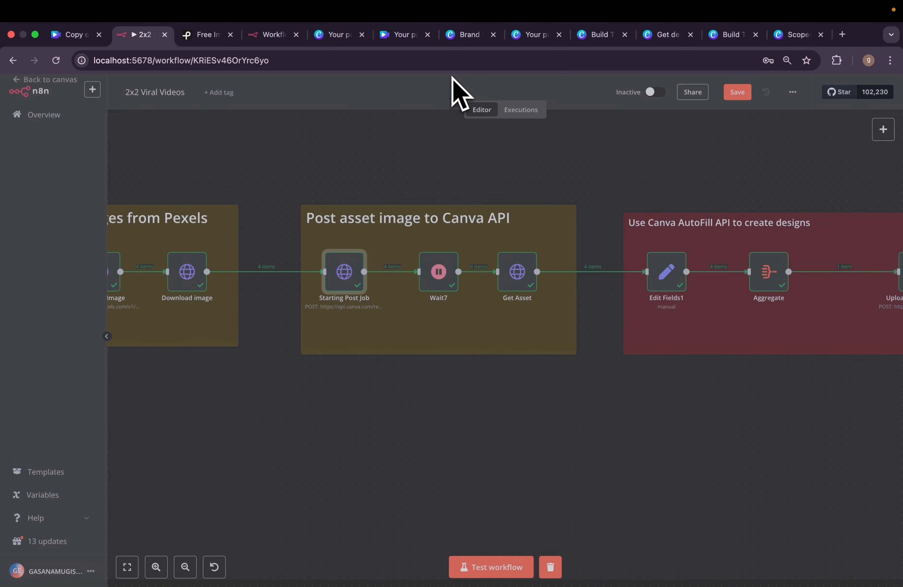
double_click(444, 284)
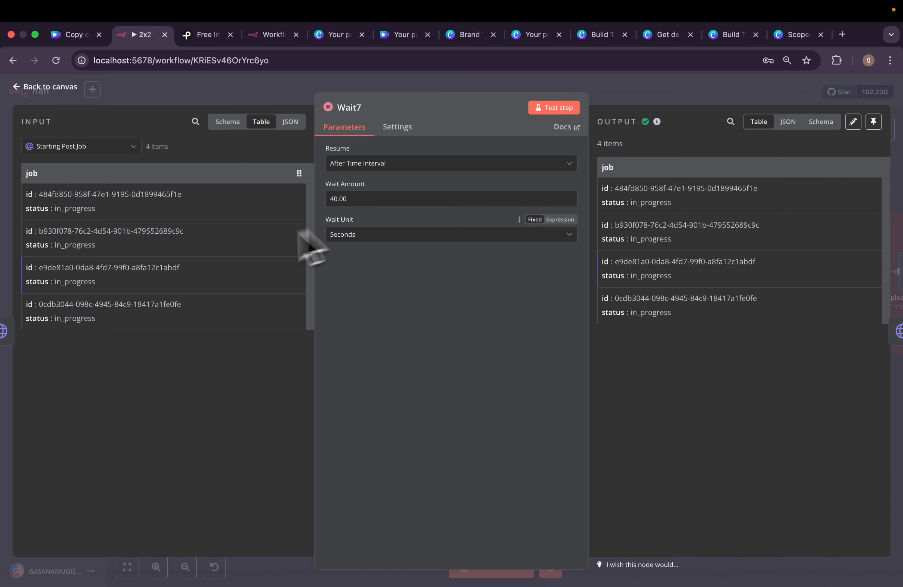
click(651, 88)
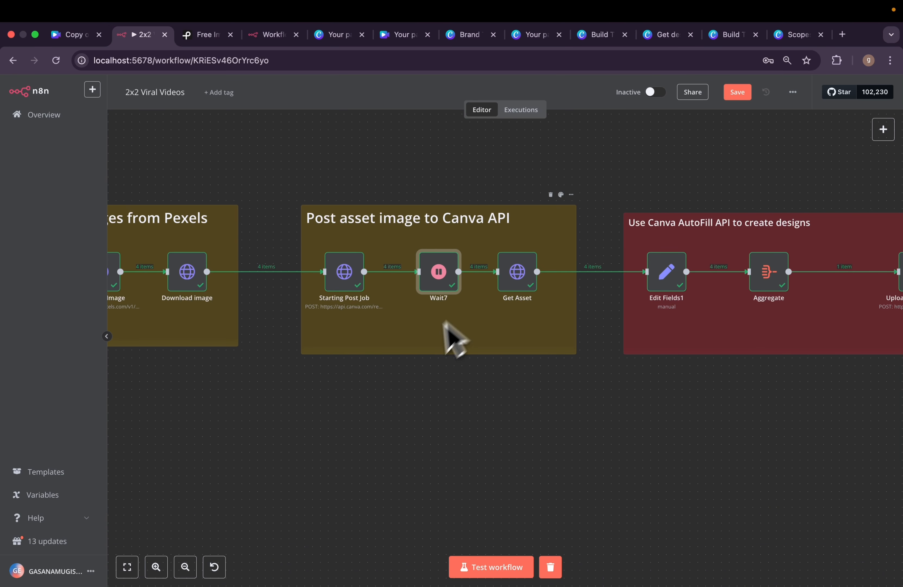
scroll(513, 322, up, 5)
scroll(531, 267, right, 3)
scroll(537, 228, down, 3)
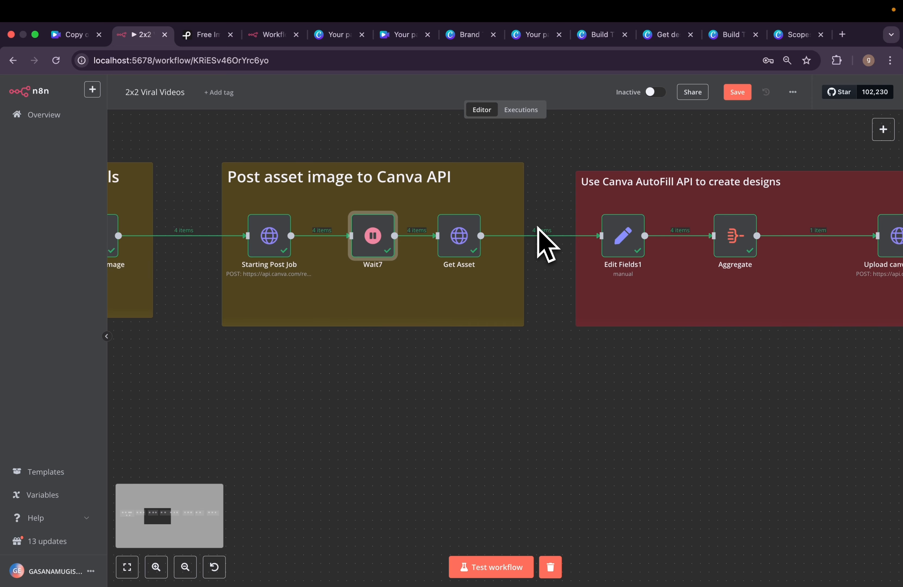
double_click(472, 225)
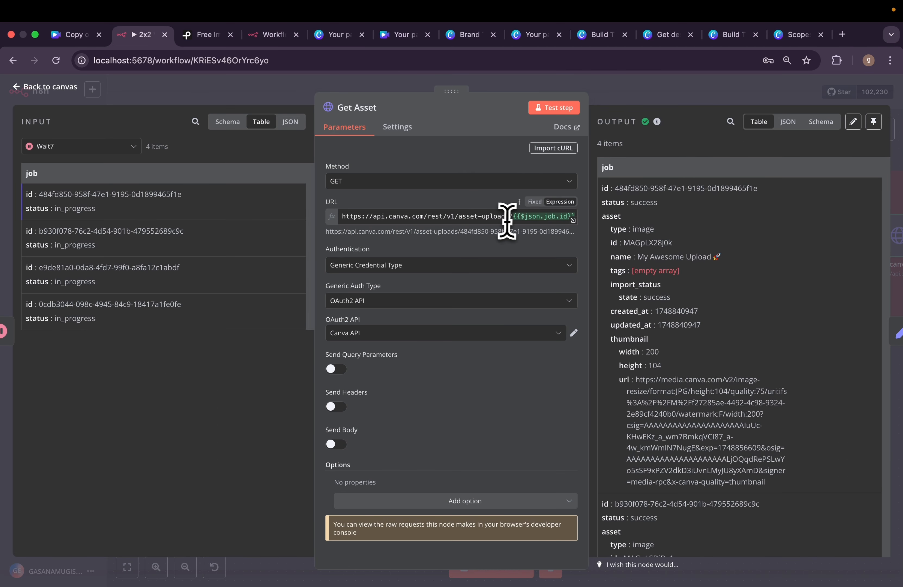
drag(509, 218, 431, 221)
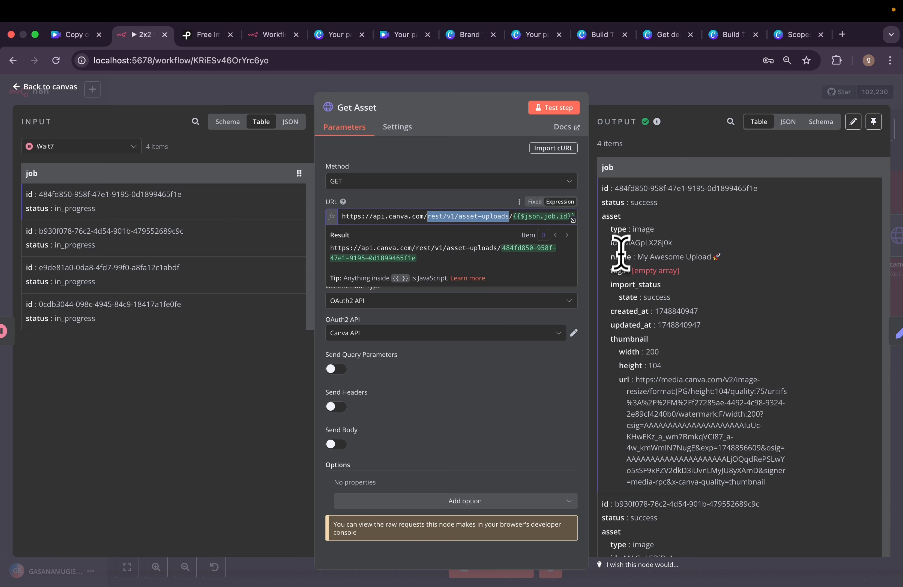
click(672, 84)
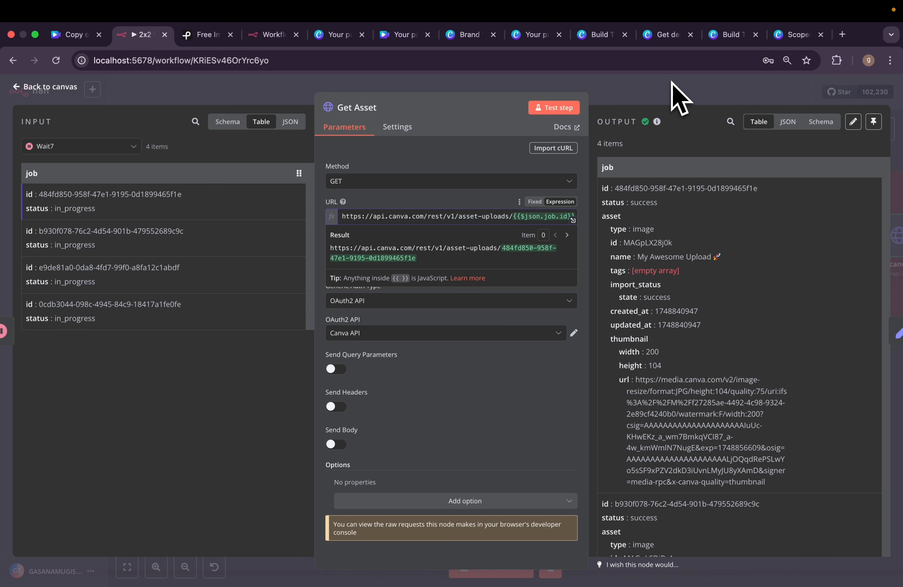
scroll(550, 319, right, 5)
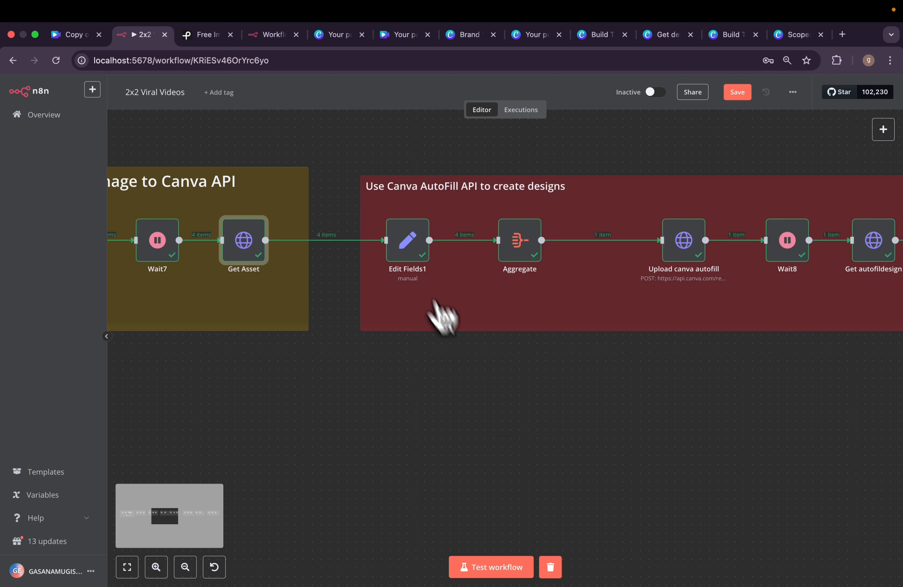
double_click(409, 247)
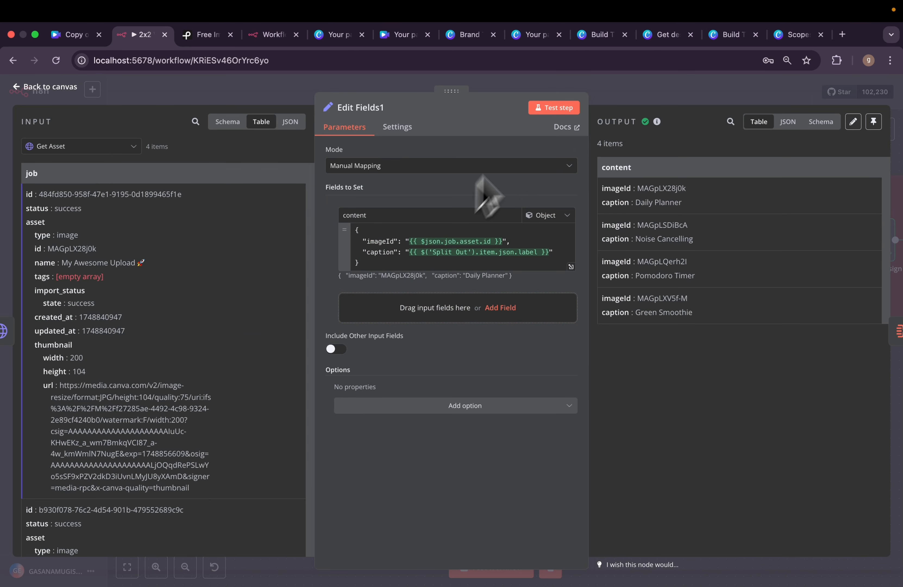
key(Escape)
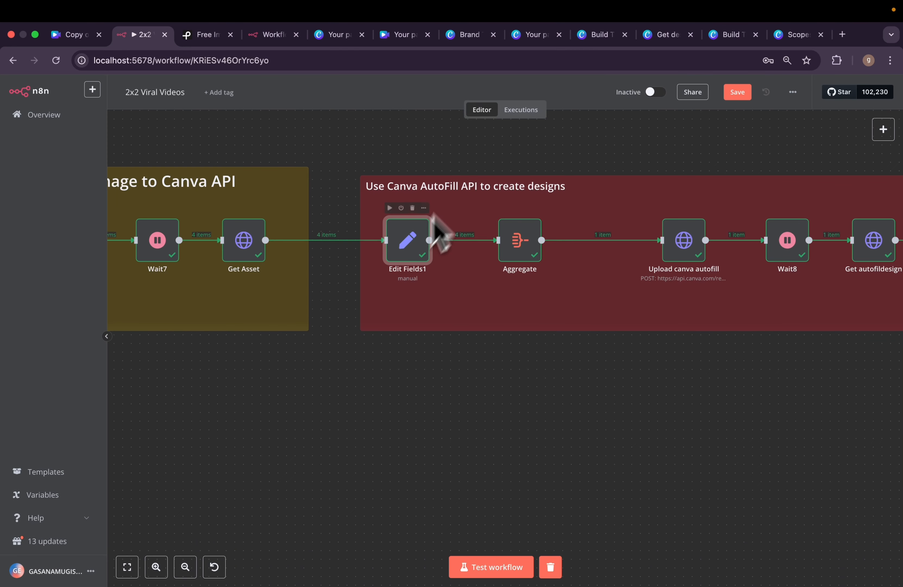
double_click(411, 256)
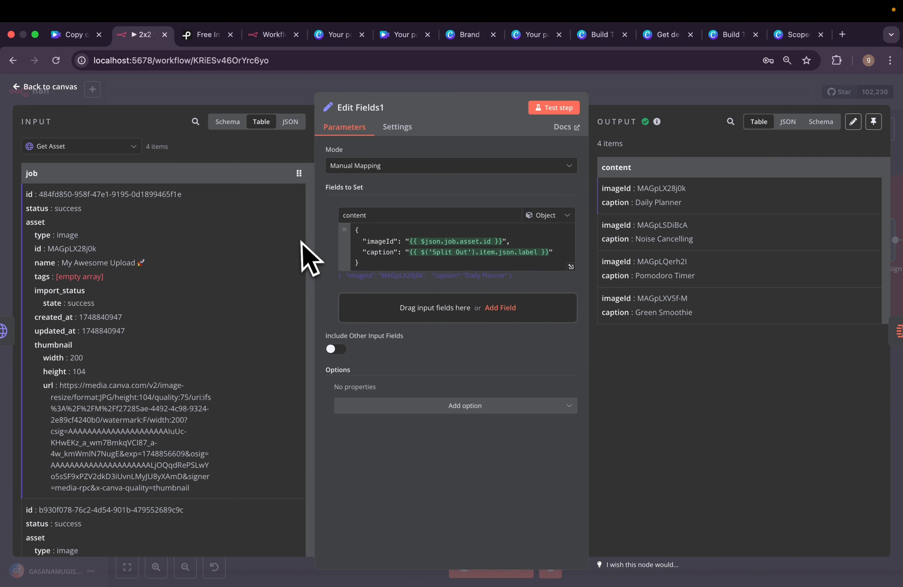
key(Escape)
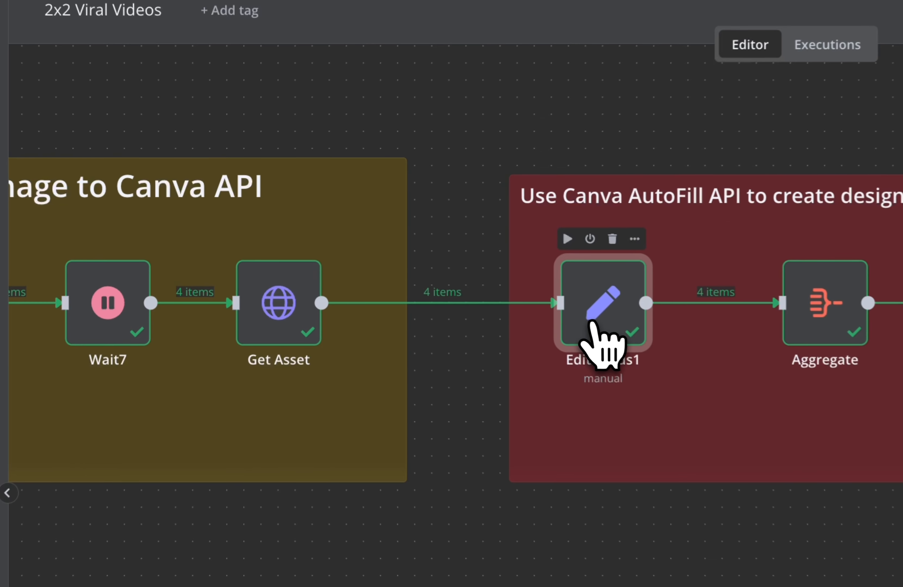
double_click(407, 240)
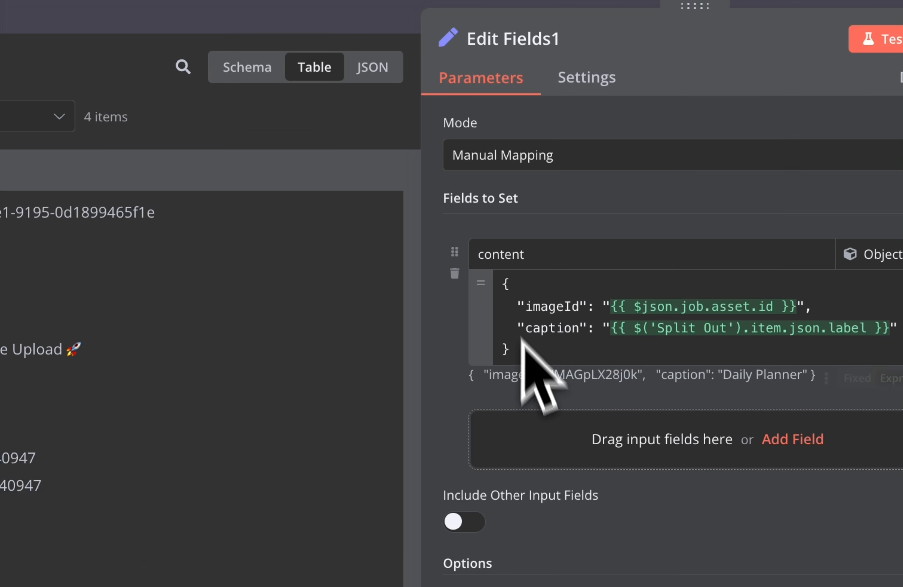
double_click(548, 311)
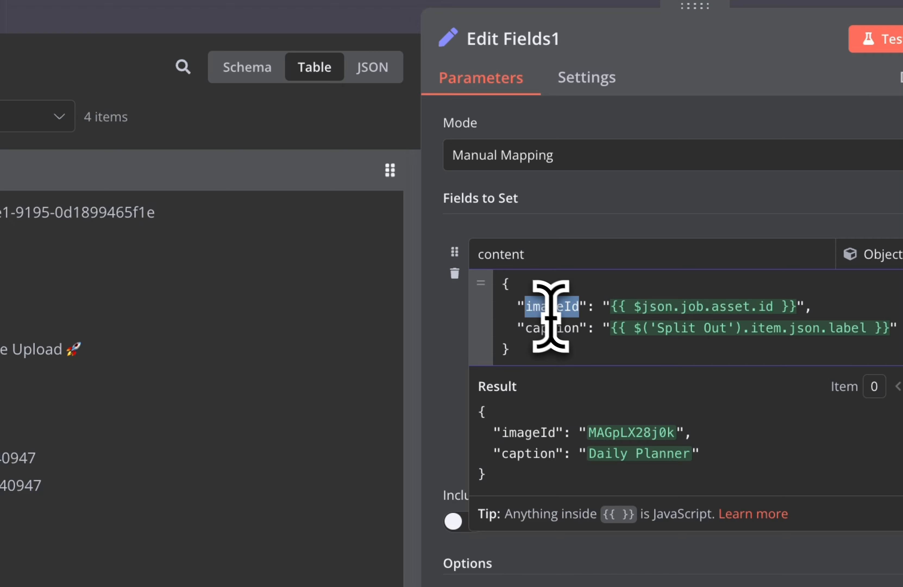
double_click(571, 328)
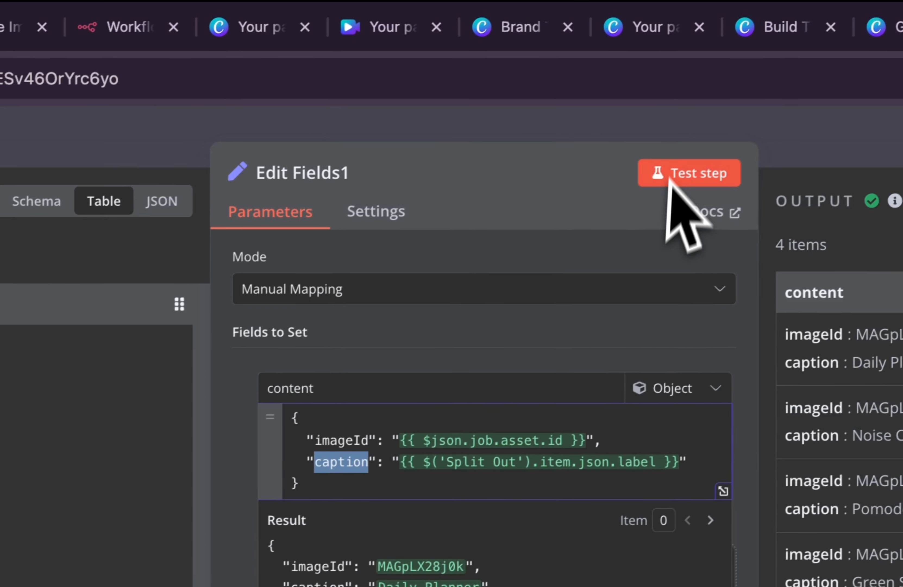
click(647, 119)
scroll(419, 476, down, 5)
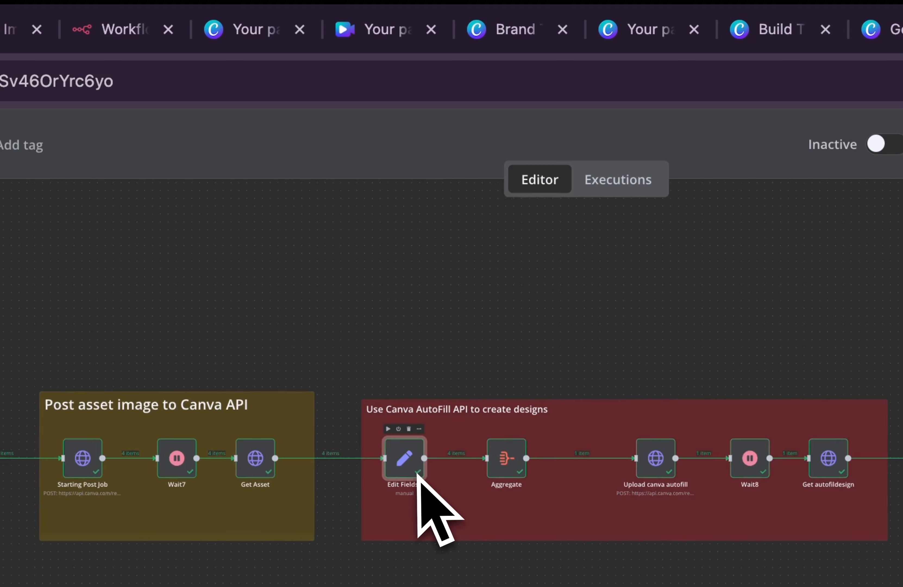
scroll(417, 479, left, 10)
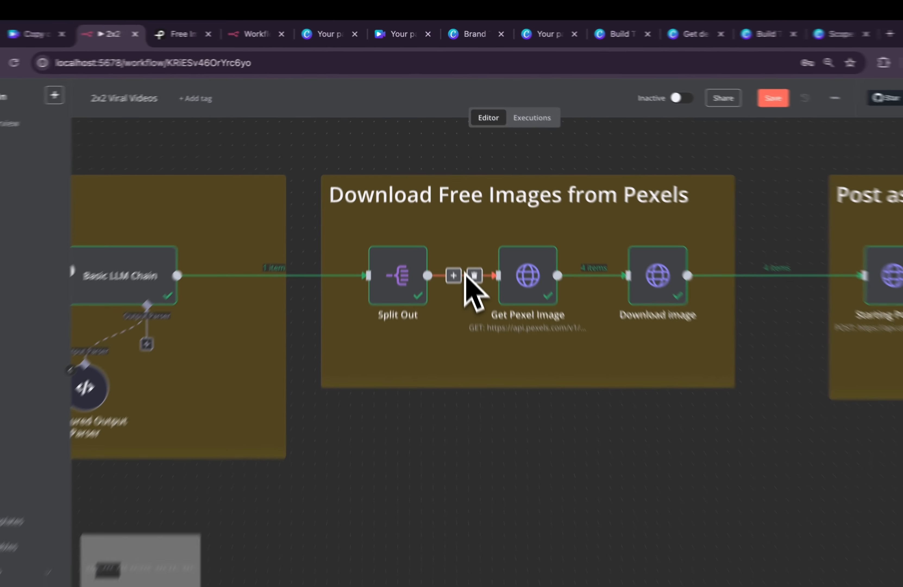
scroll(488, 468, up, 3)
scroll(415, 234, right, 20)
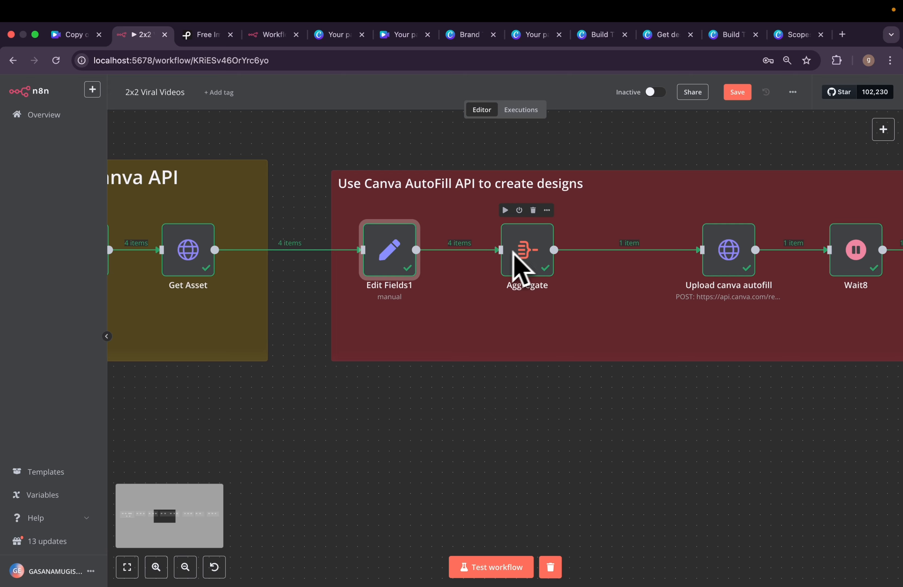
scroll(385, 278, right, 6)
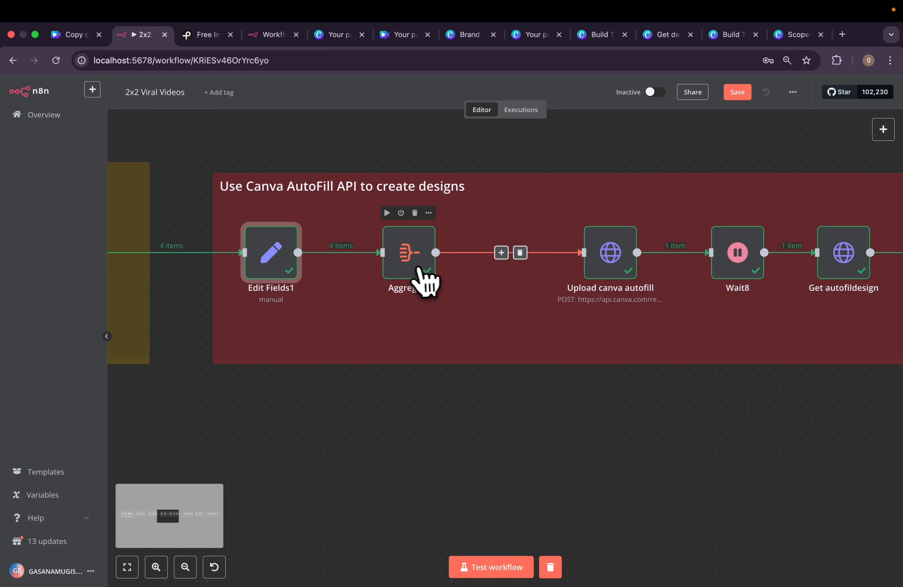
Inspect the Aggregate and Upload canva autofill nodes' settings, closing each back to the canvas.
double_click(415, 268)
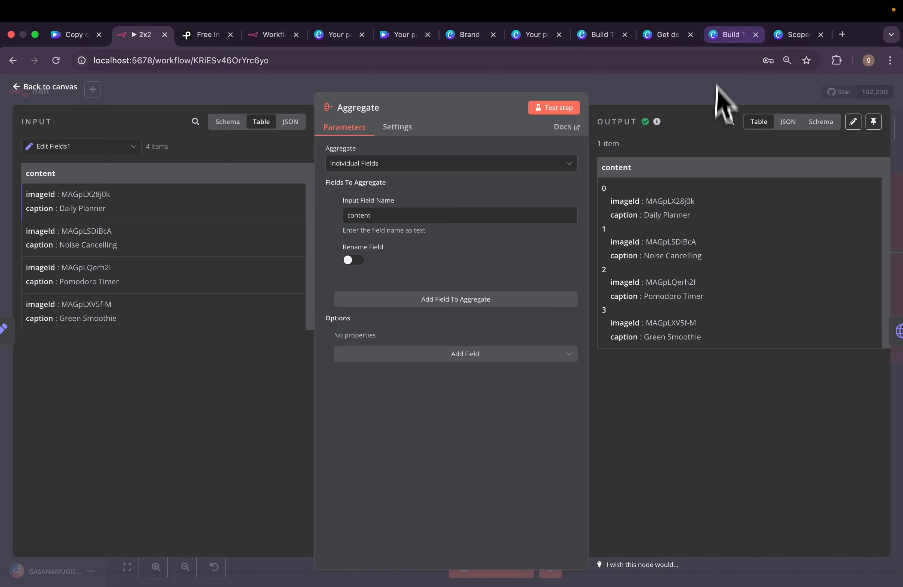
click(641, 93)
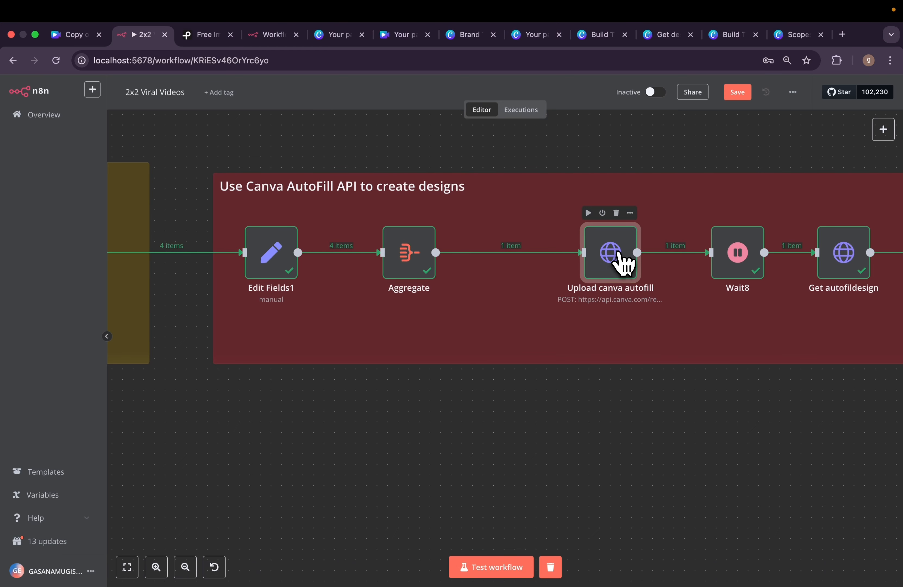
double_click(619, 265)
key(Escape)
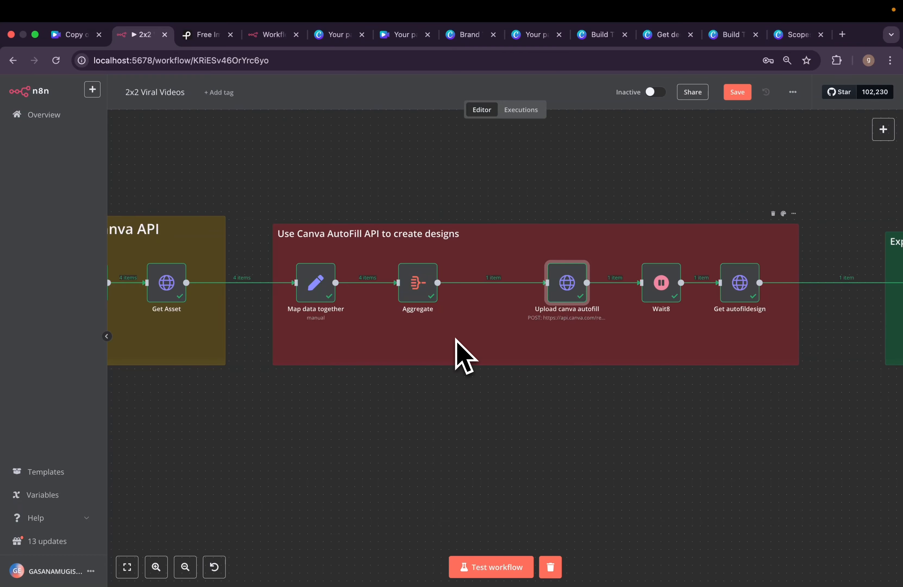
scroll(459, 297, left, 5)
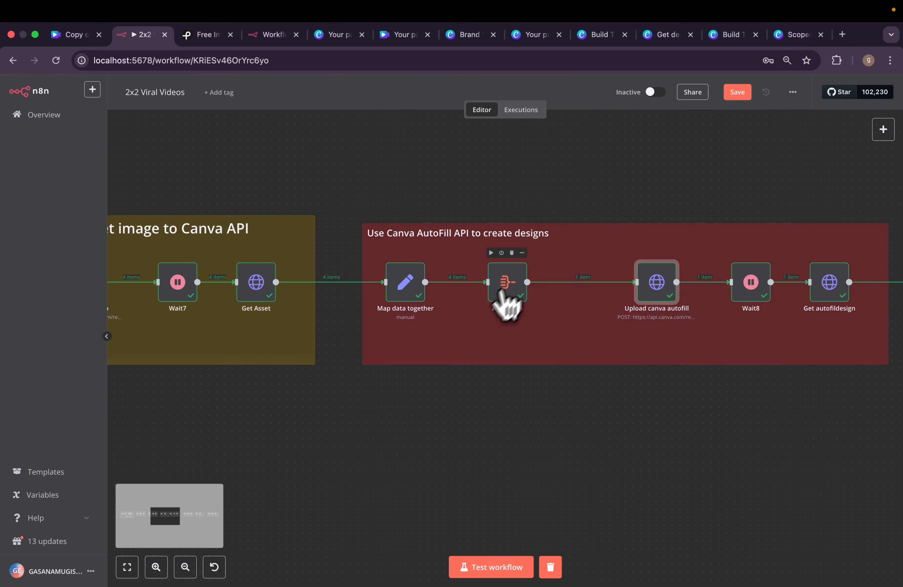
double_click(521, 284)
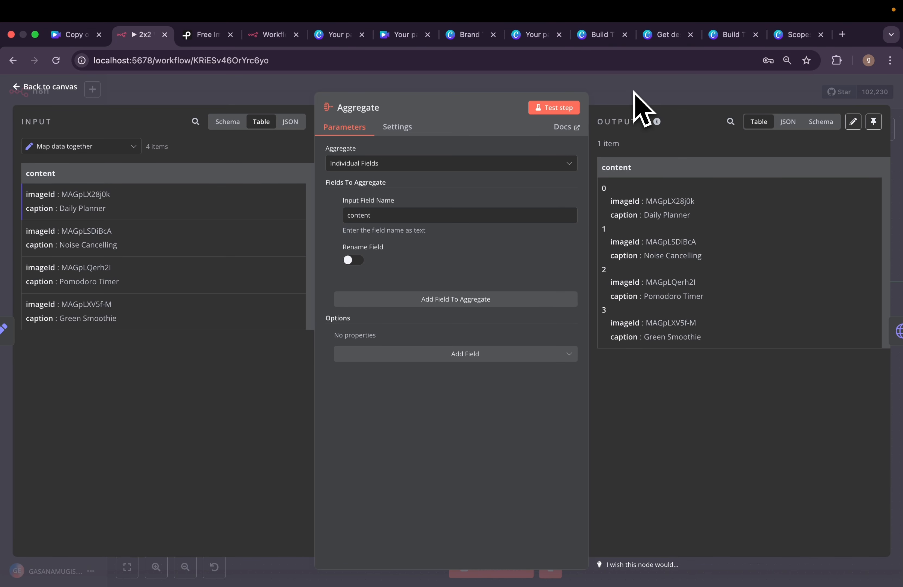
key(Escape)
double_click(658, 282)
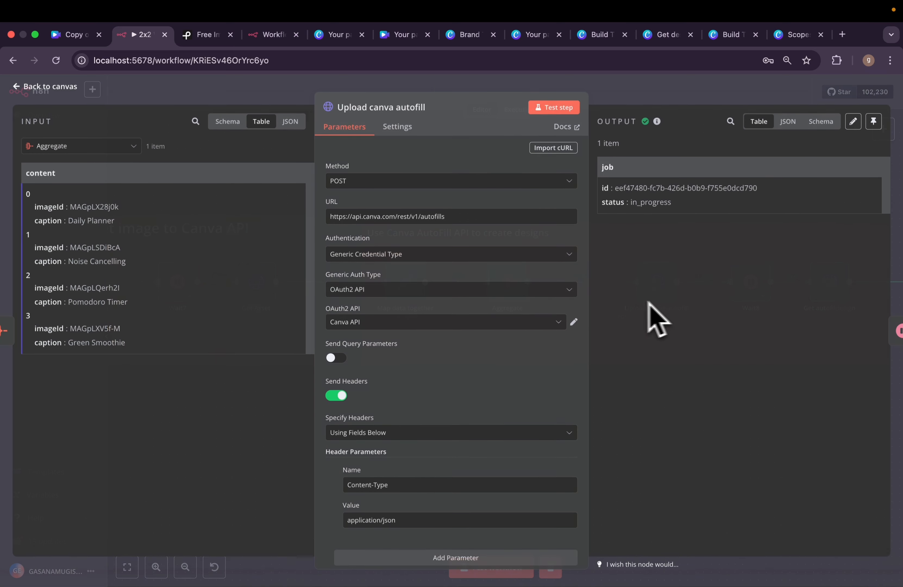
click(76, 35)
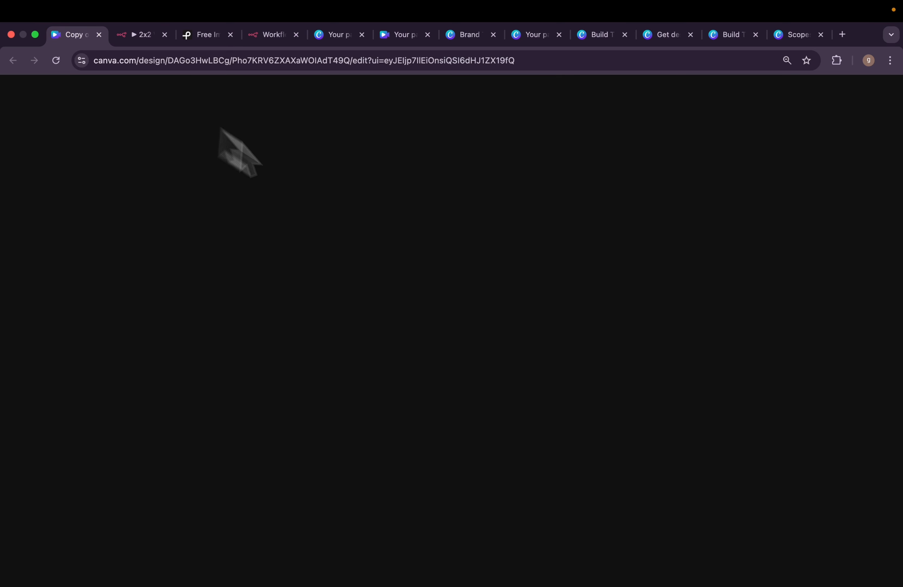
click(137, 35)
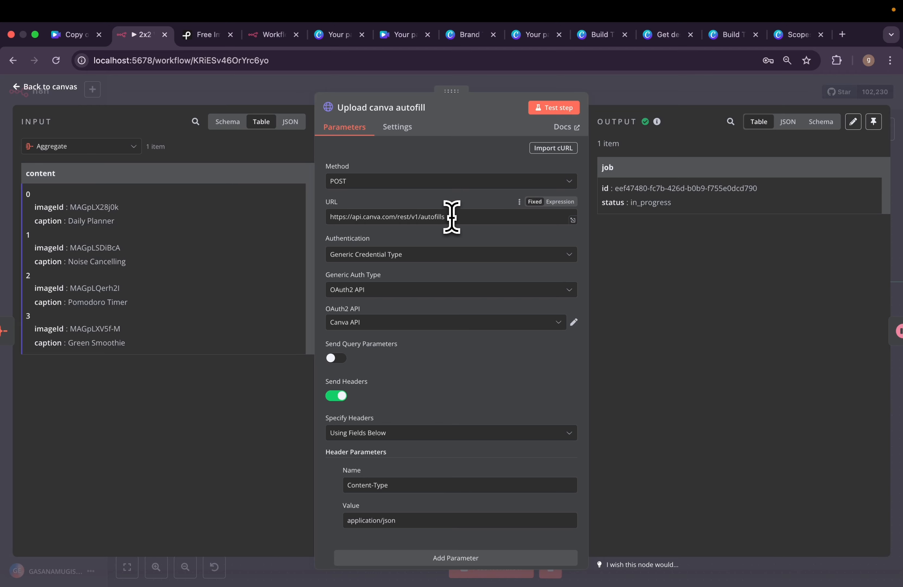
drag(452, 216, 299, 219)
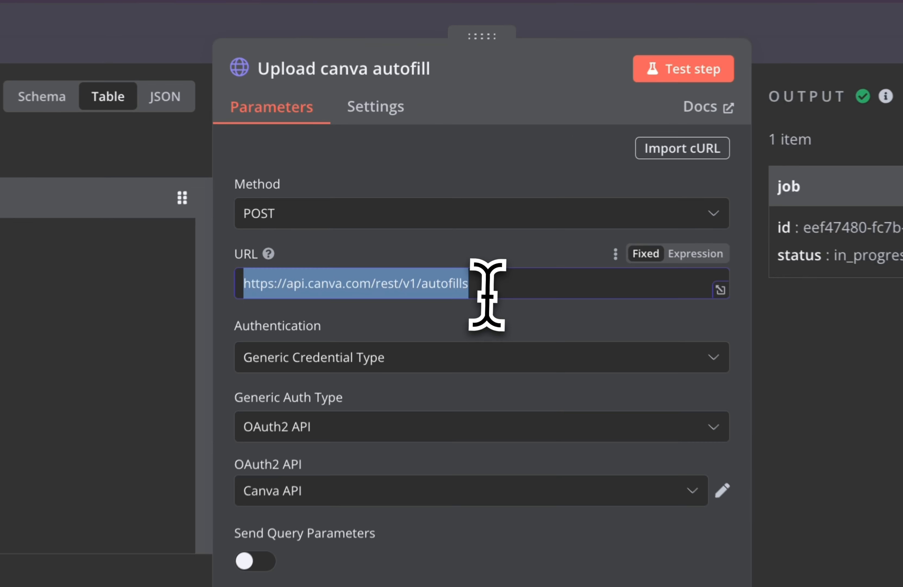
click(452, 217)
scroll(453, 225, down, 5)
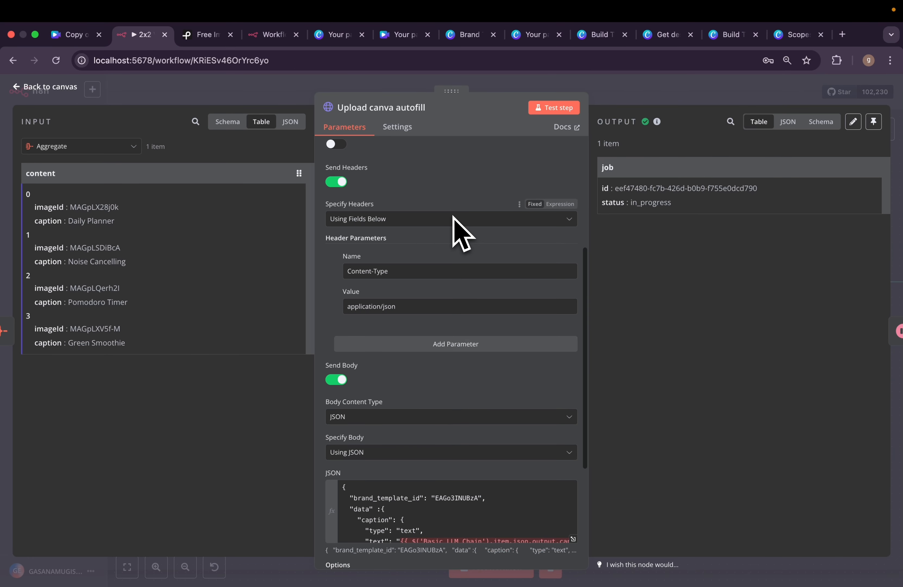
scroll(453, 216, up, 5)
triple_click(453, 217)
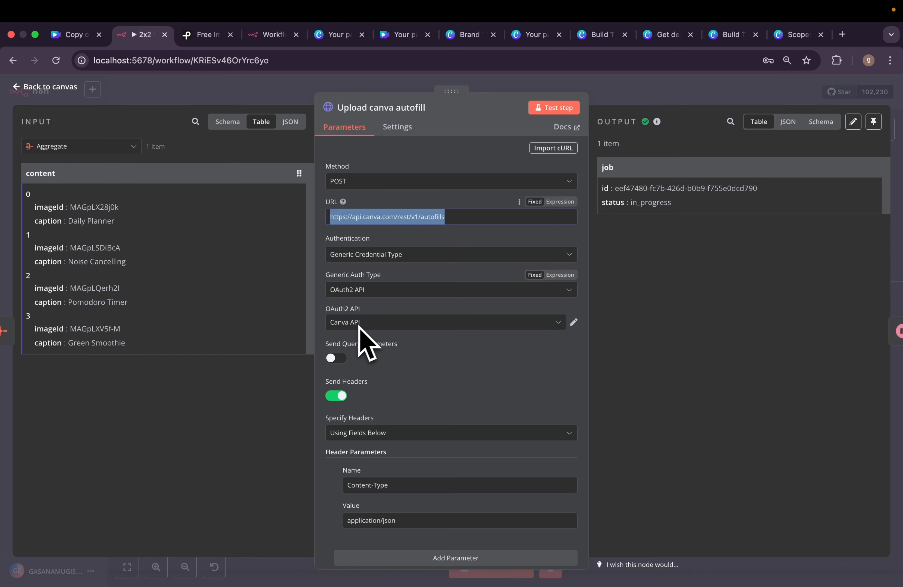
scroll(409, 337, down, 5)
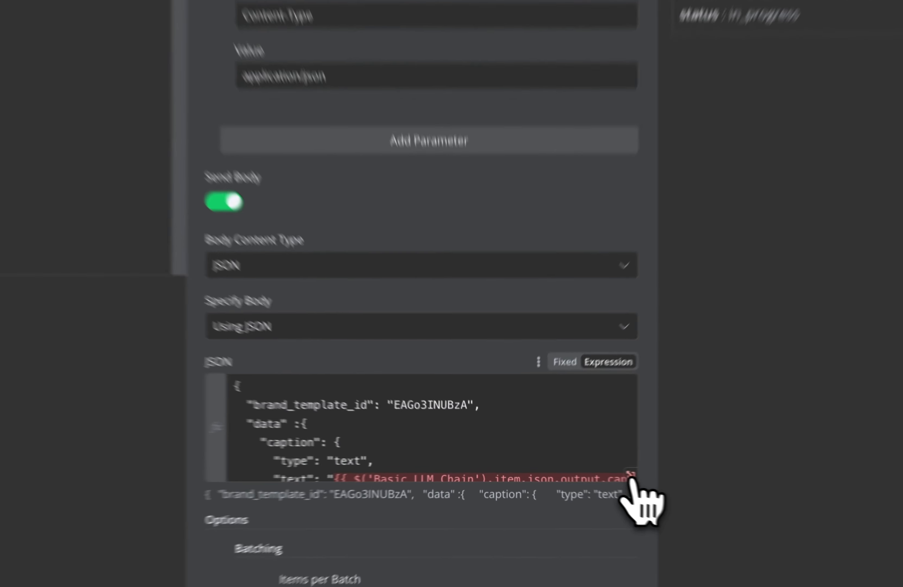
click(573, 470)
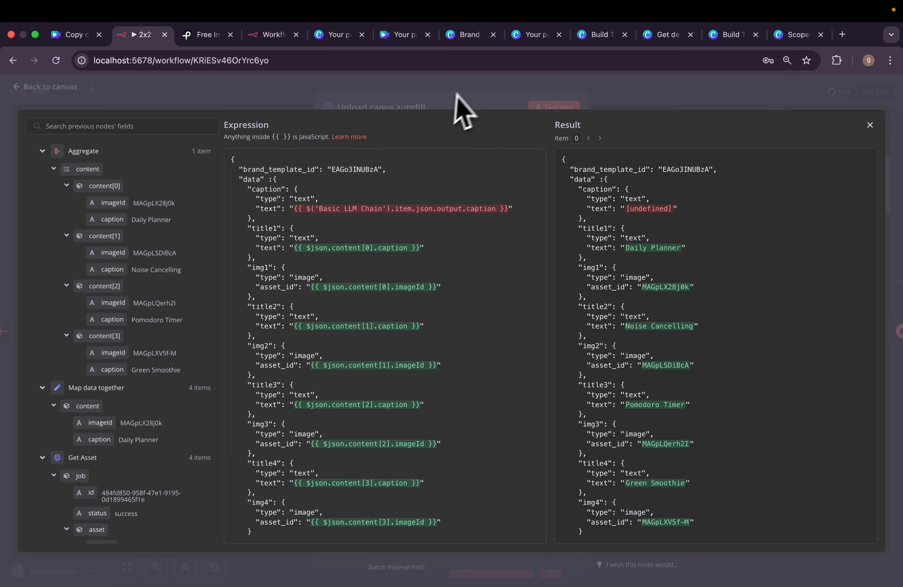
click(472, 102)
click(670, 35)
click(724, 35)
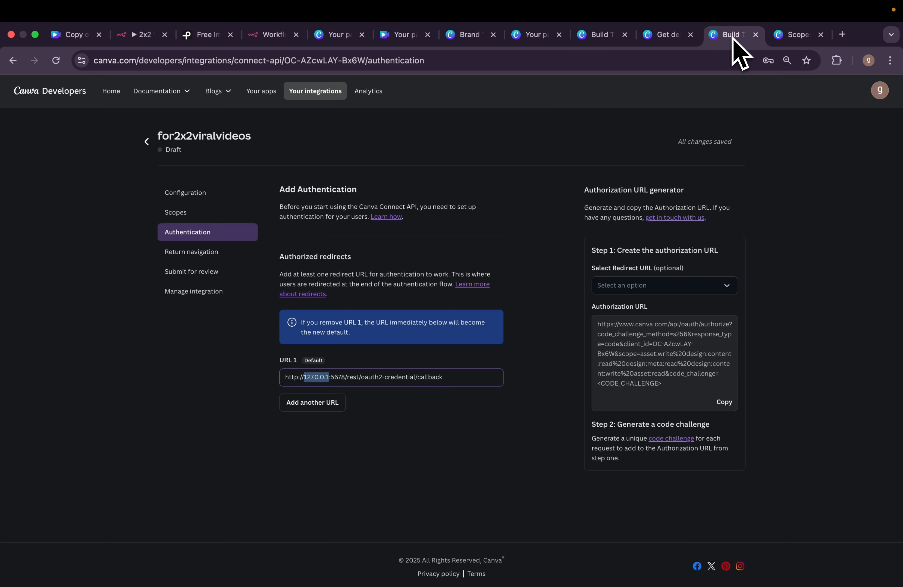
click(589, 36)
click(525, 36)
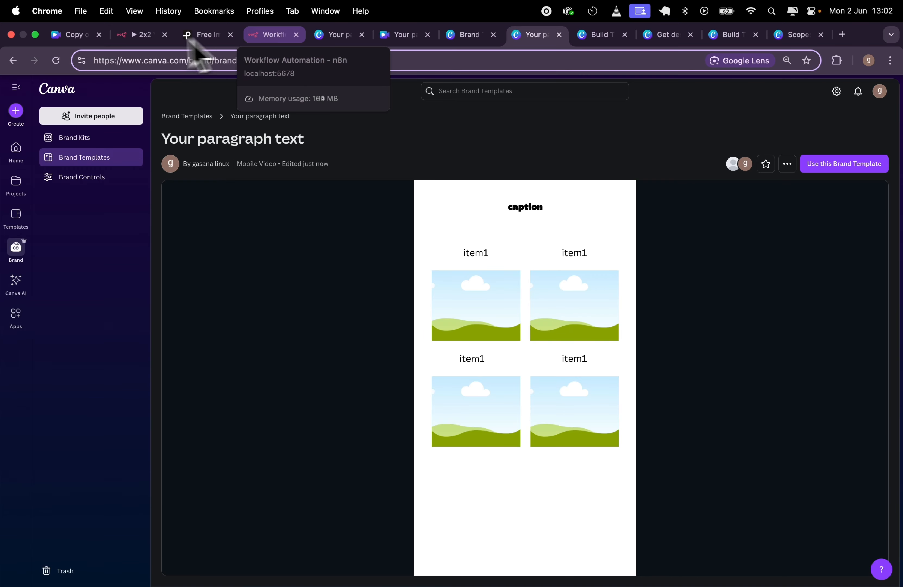
click(140, 35)
scroll(425, 455, down, 1)
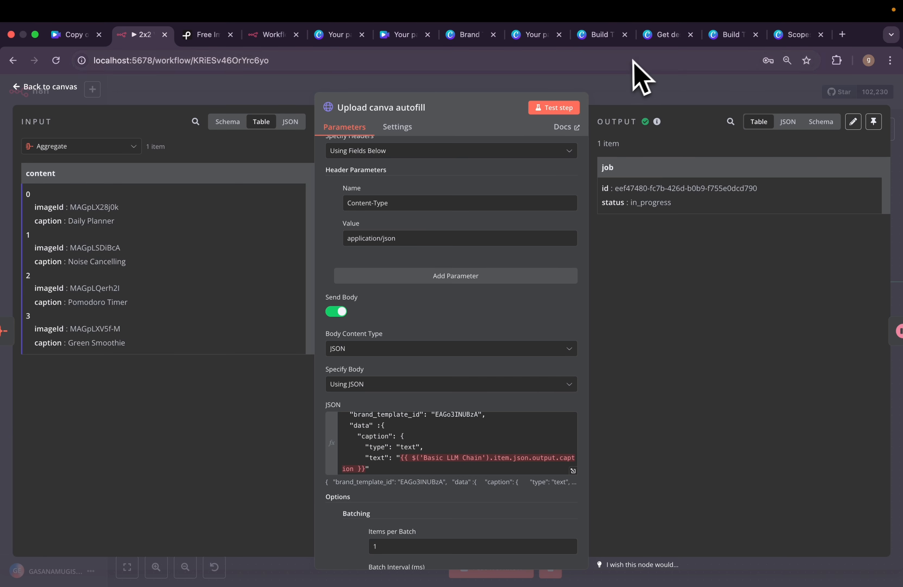
Navigate the Canva API reference to Brand templates > Get brand template dataset.
click(654, 44)
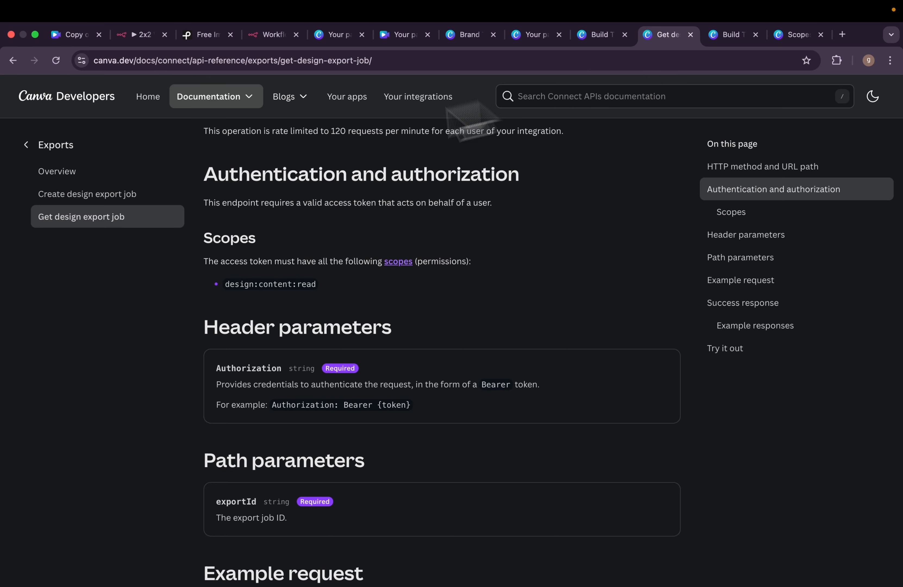
click(71, 150)
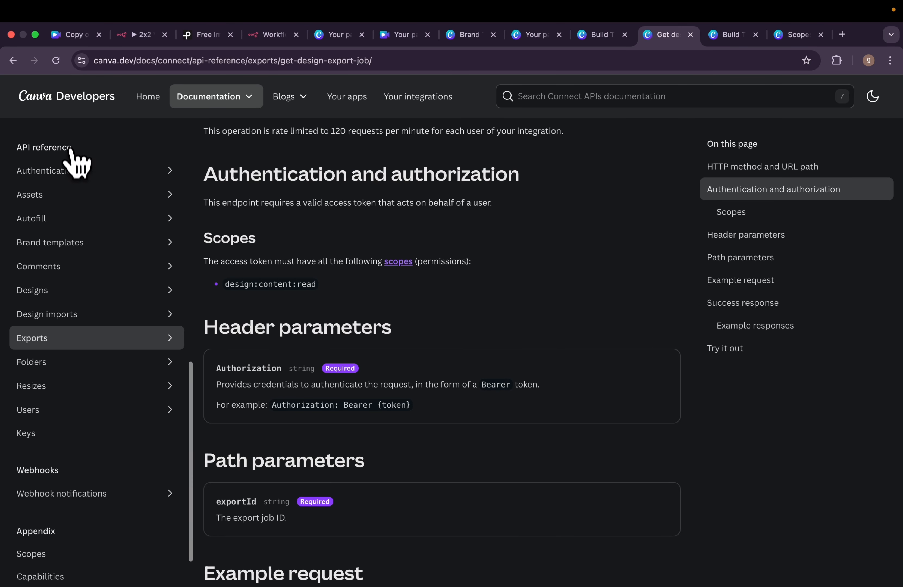
click(108, 246)
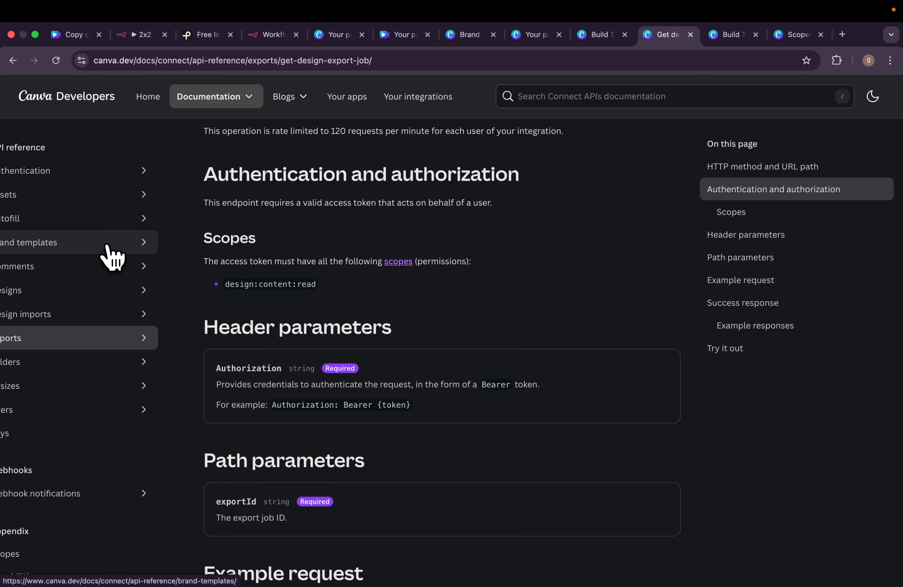
click(100, 221)
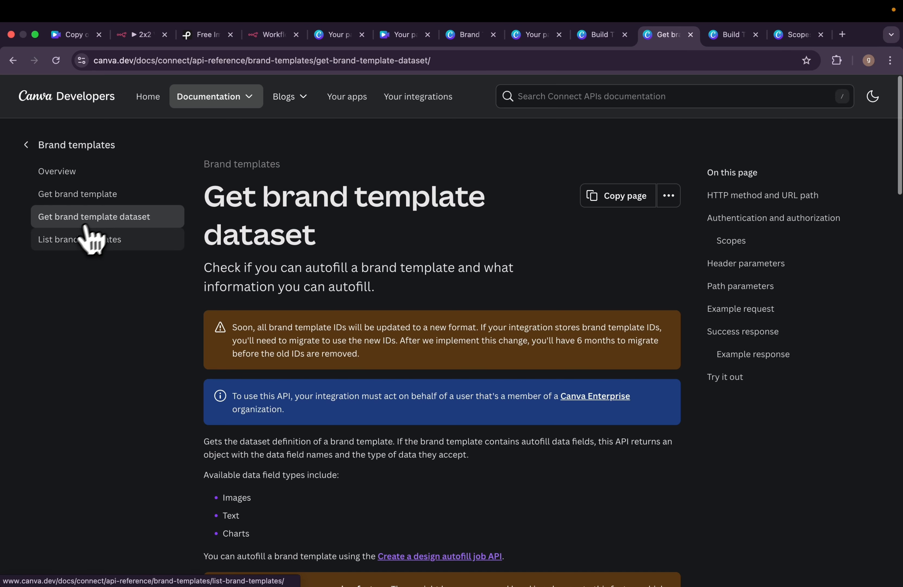
scroll(419, 468, down, 20)
scroll(432, 476, down, 10)
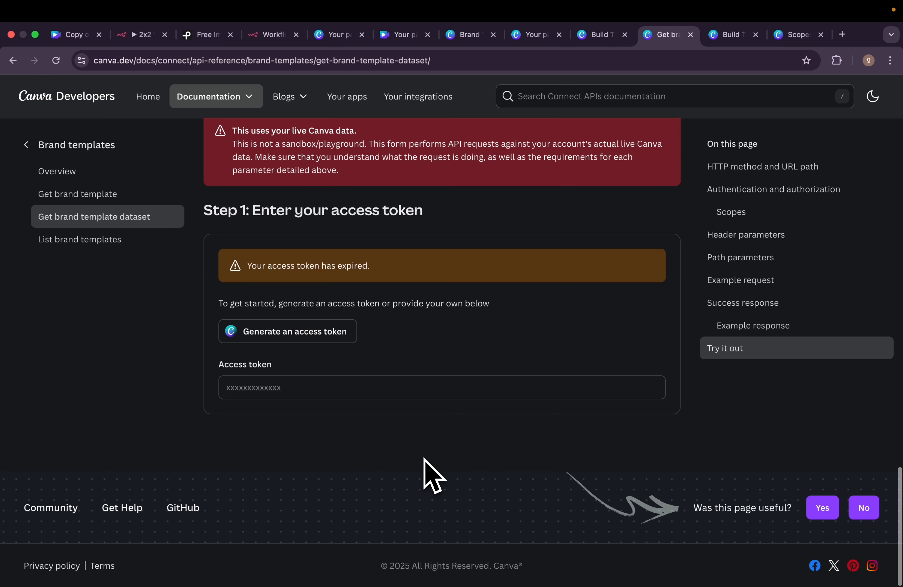
Generate an access token and request the dataset for brand template EAGpMqpnra8.
click(267, 332)
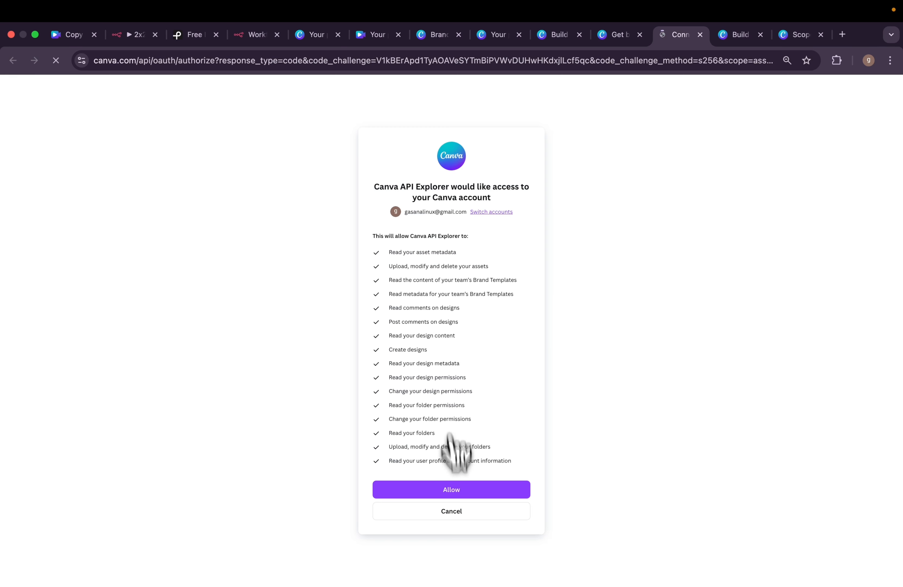
click(453, 489)
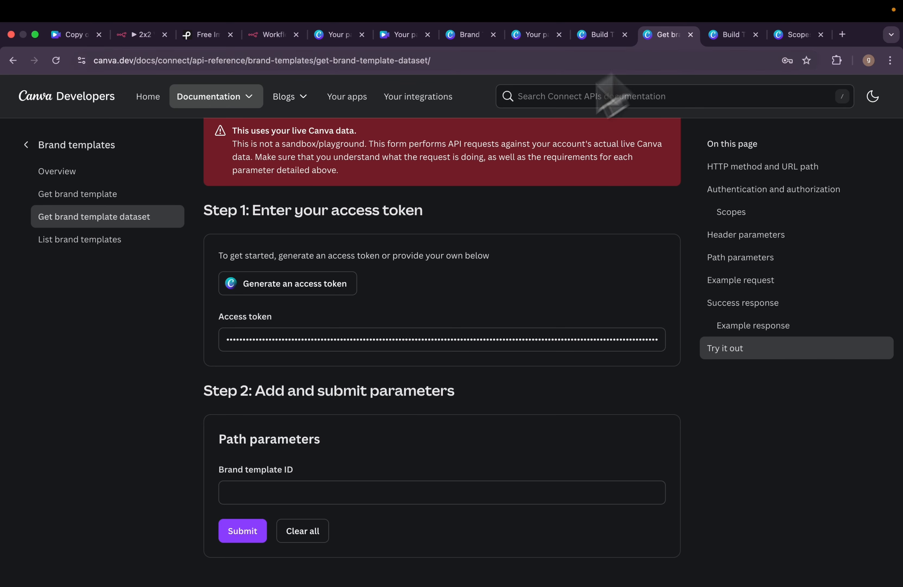
click(245, 492)
text(EAGpMqpnra8)
scroll(266, 491, down, 3)
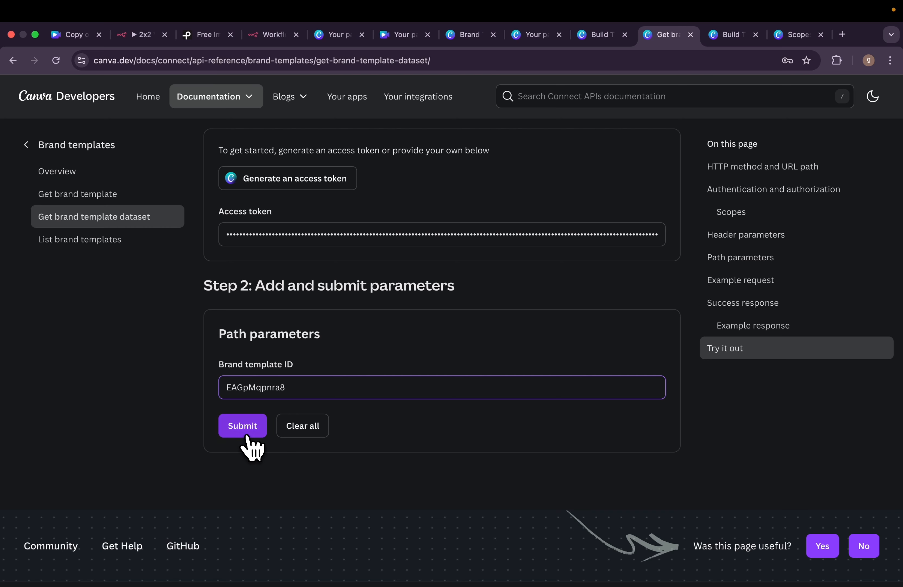
click(243, 426)
Select the response's caption, label1–label4 and img1–img4 fields, then return to n8n.
scroll(513, 353, down, 10)
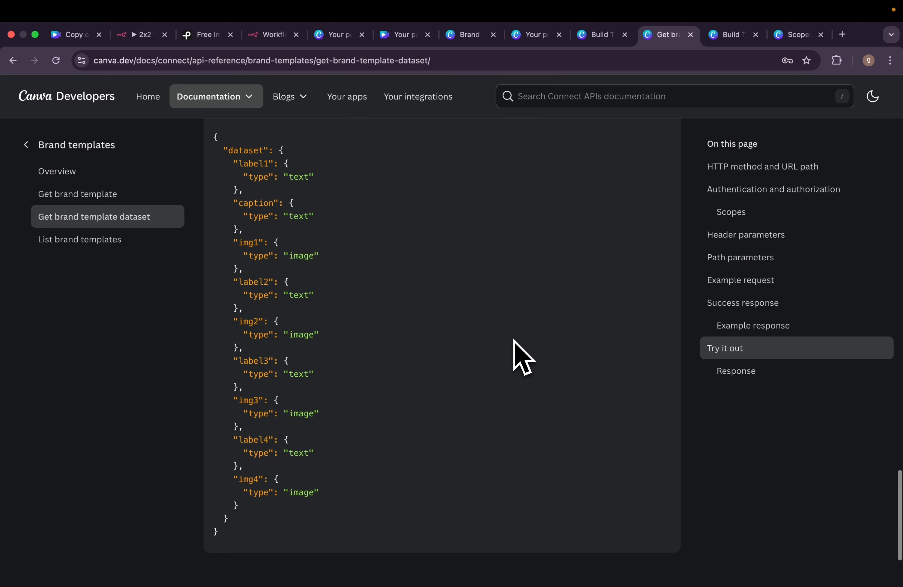
scroll(278, 210, up, 2)
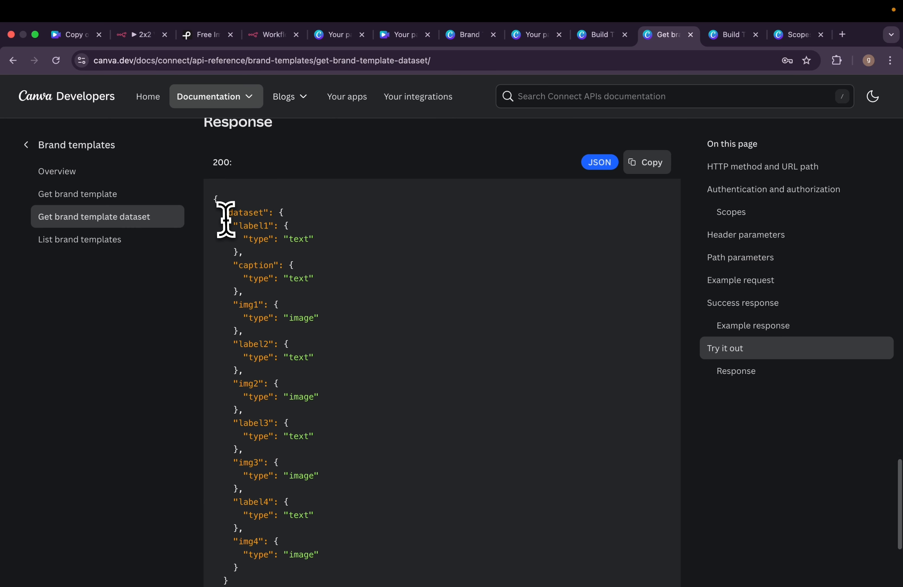
drag(223, 213, 251, 567)
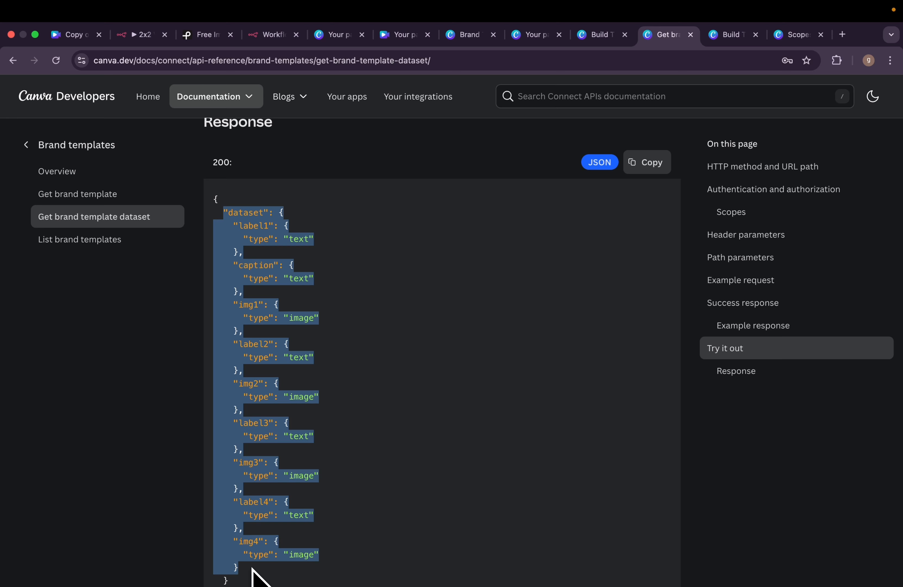
click(242, 213)
drag(232, 221, 256, 443)
scroll(263, 459, up, 10)
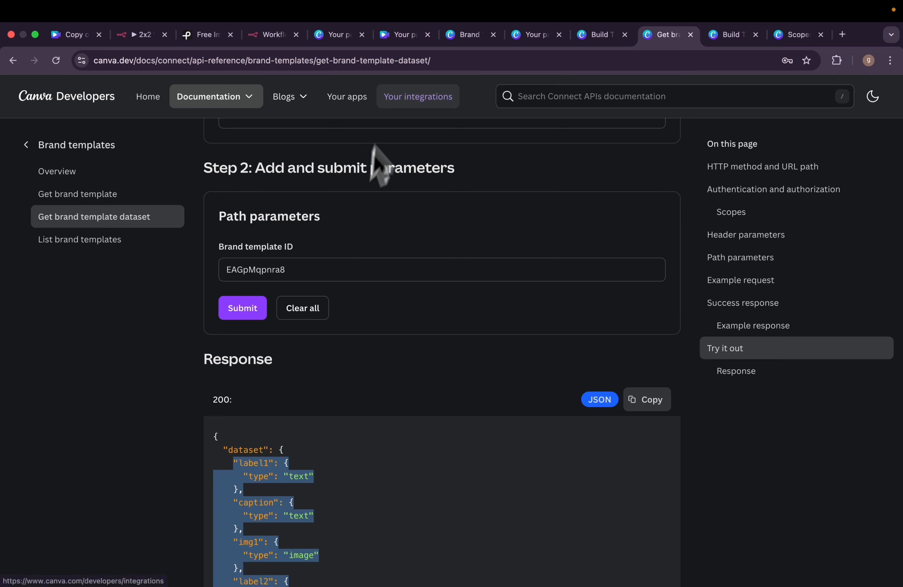
click(146, 35)
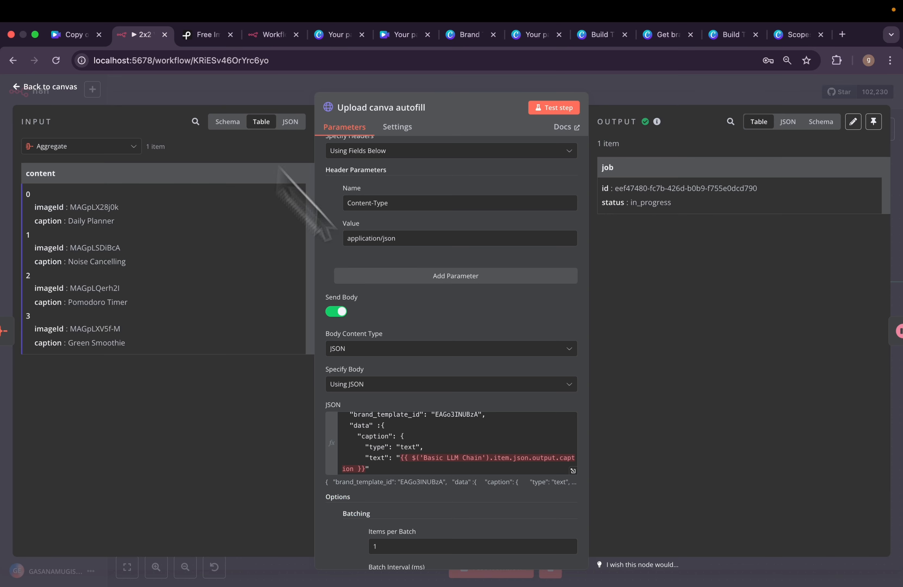
click(573, 471)
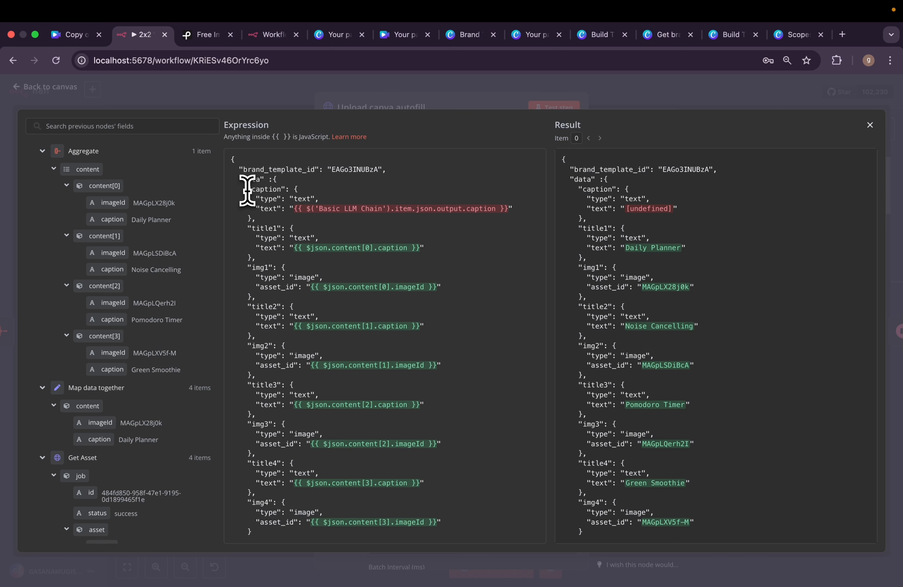
drag(247, 189, 259, 219)
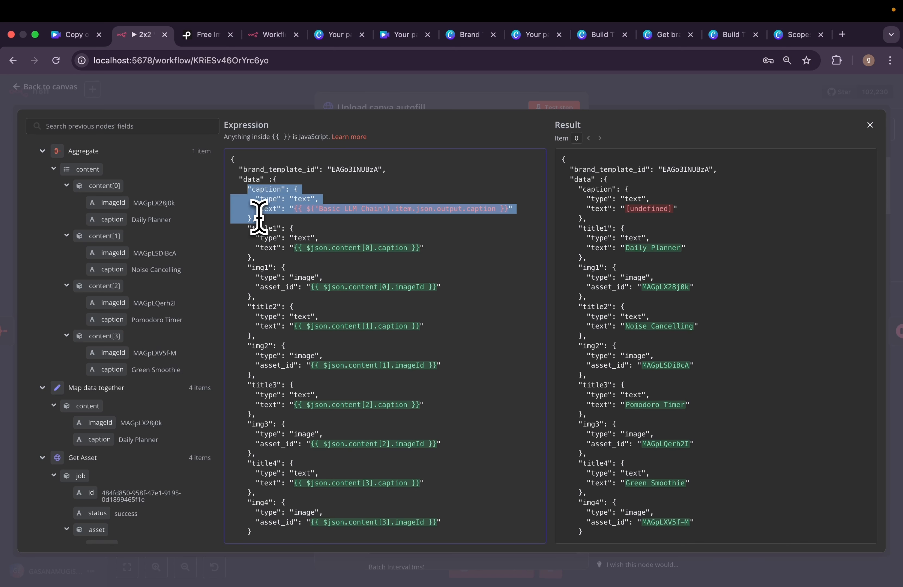
click(302, 205)
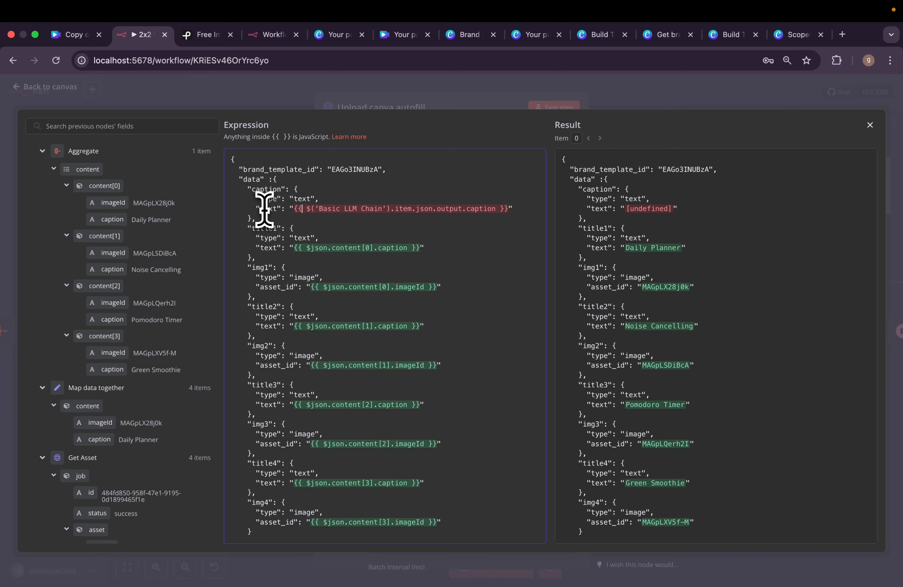
drag(282, 211, 518, 213)
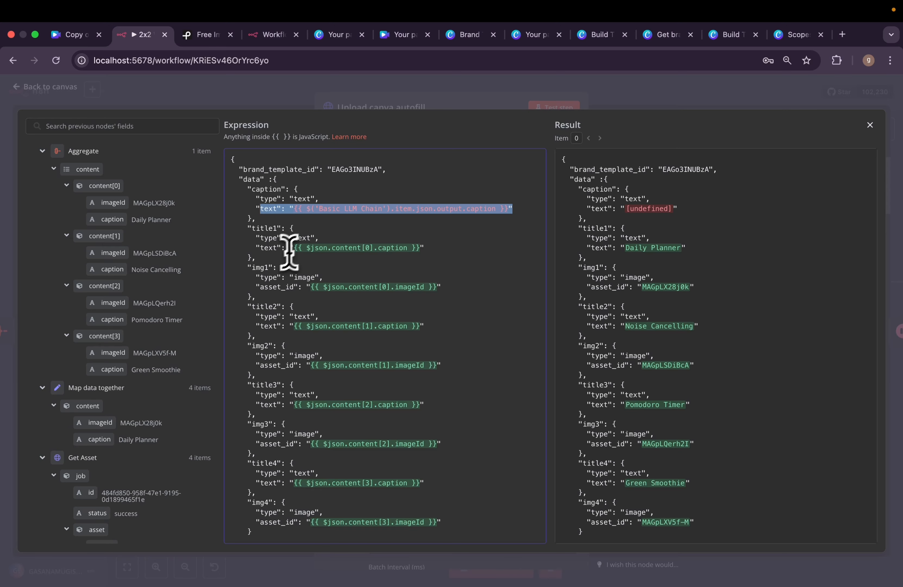
drag(249, 267, 271, 269)
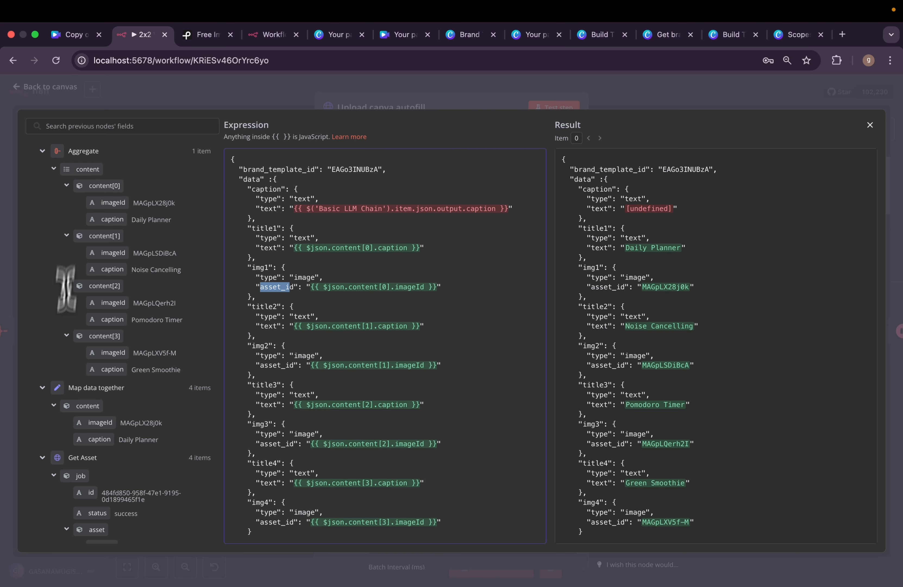
click(426, 109)
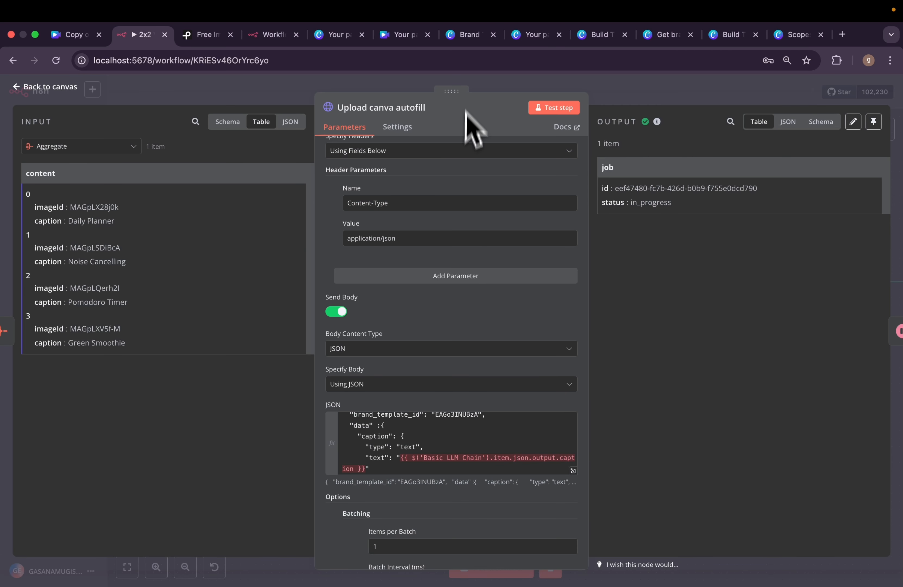
scroll(444, 360, down, 3)
scroll(485, 251, up, 10)
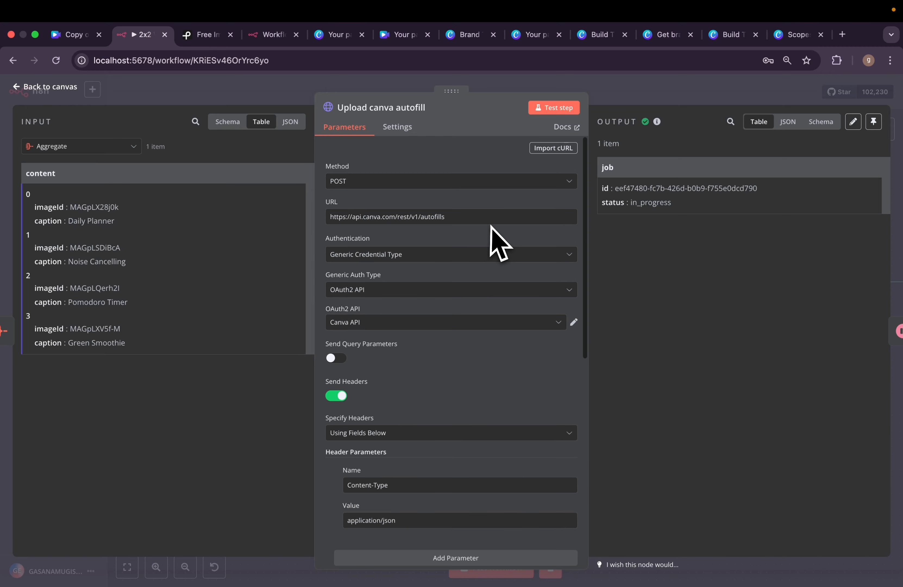
scroll(470, 419, down, 10)
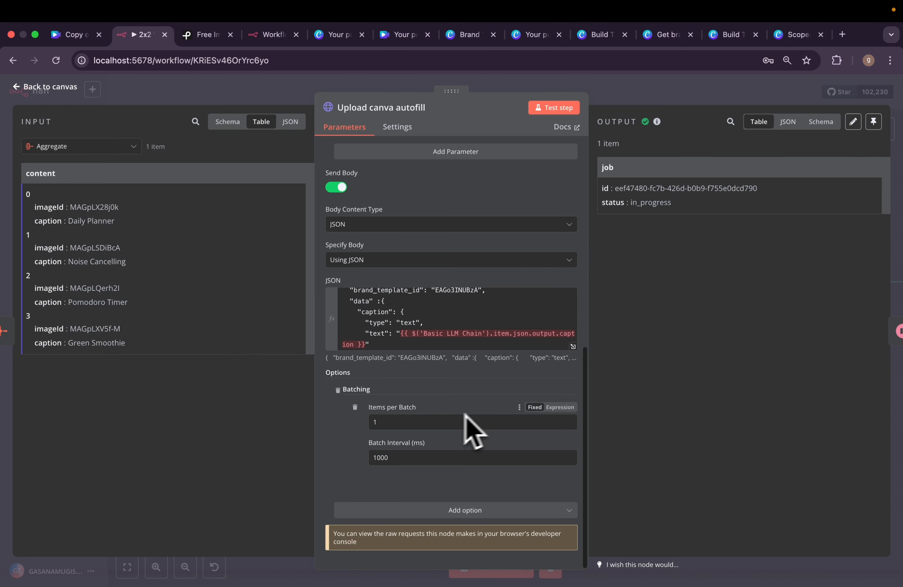
click(570, 347)
drag(249, 269, 286, 294)
double_click(271, 277)
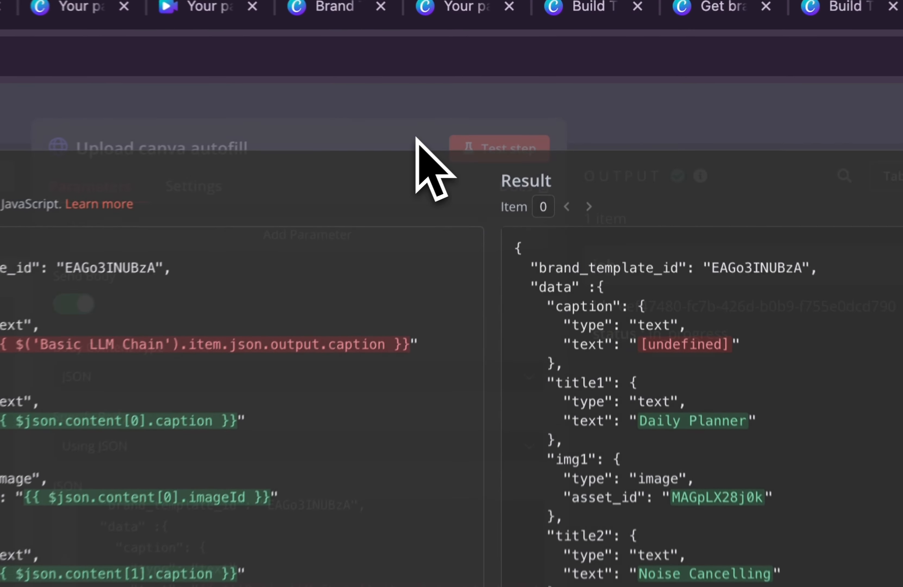
click(542, 101)
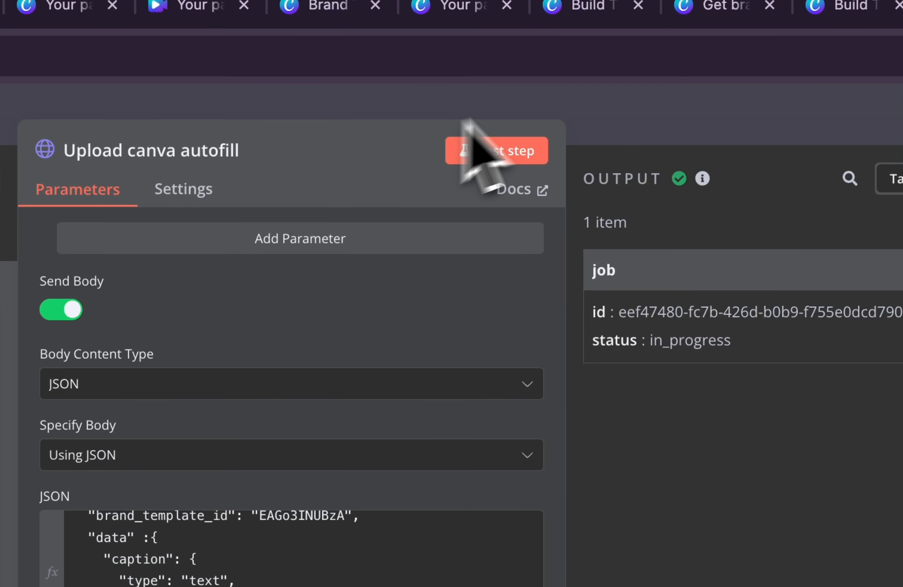
click(574, 124)
scroll(363, 513, right, 10)
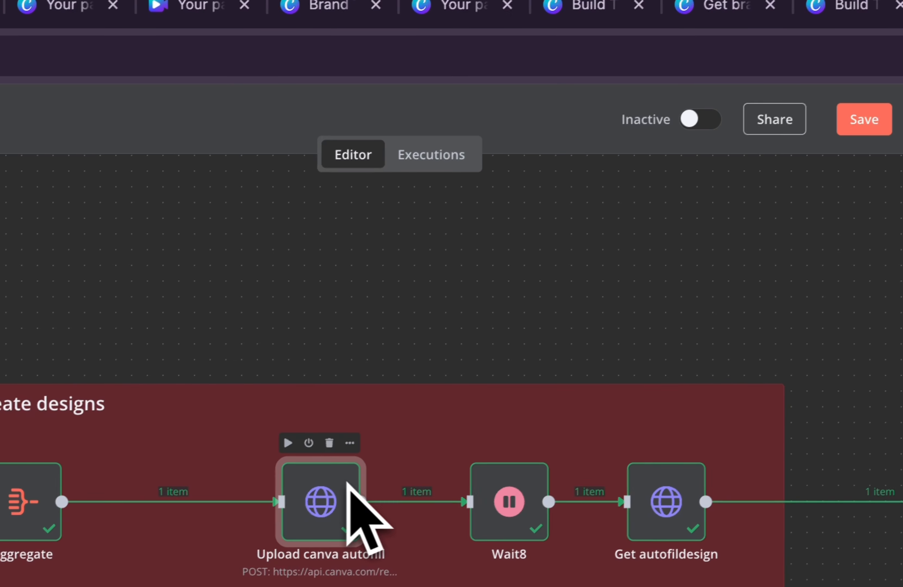
scroll(408, 528, right, 5)
double_click(321, 523)
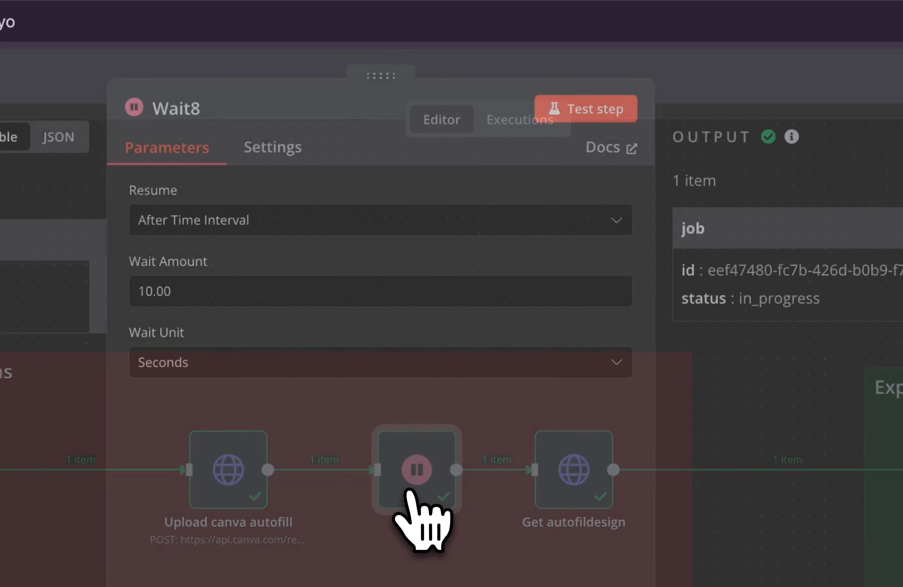
click(697, 59)
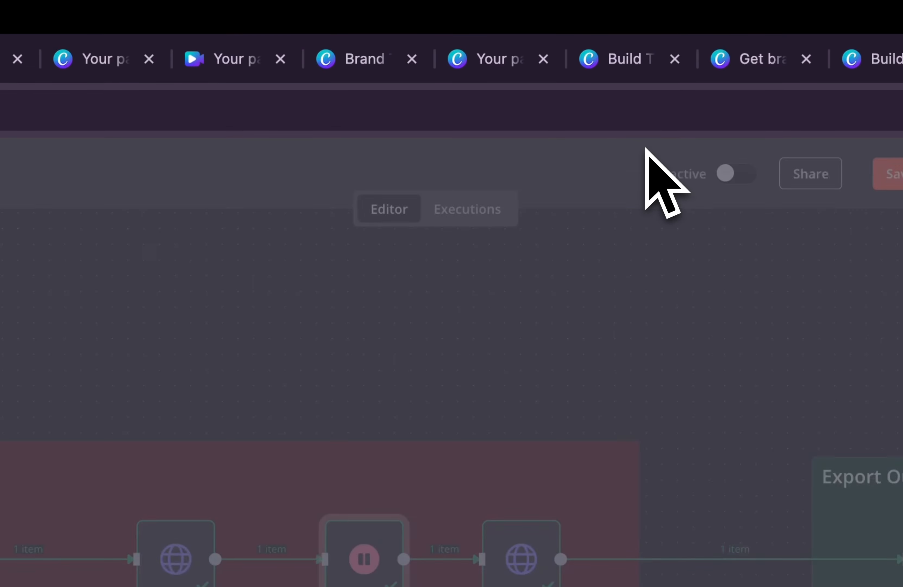
scroll(625, 342, right, 8)
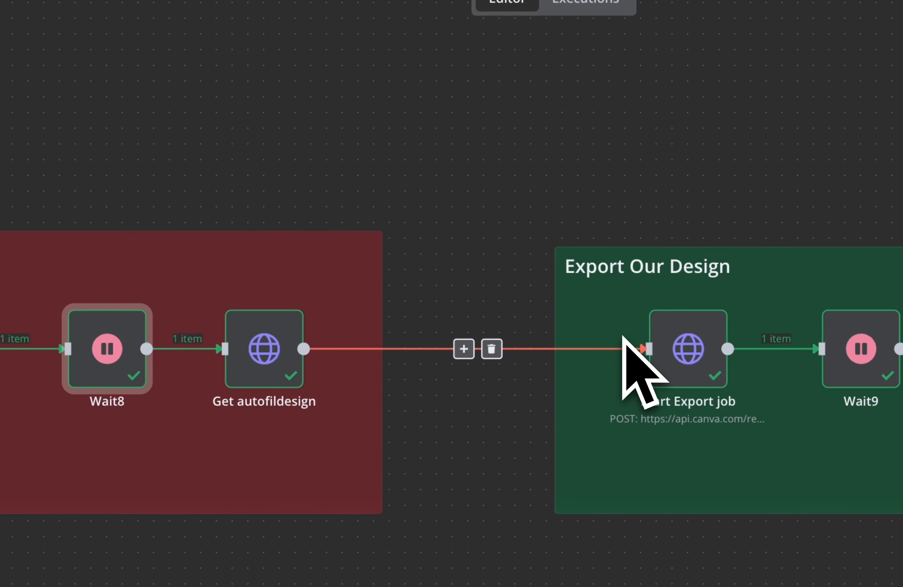
double_click(294, 370)
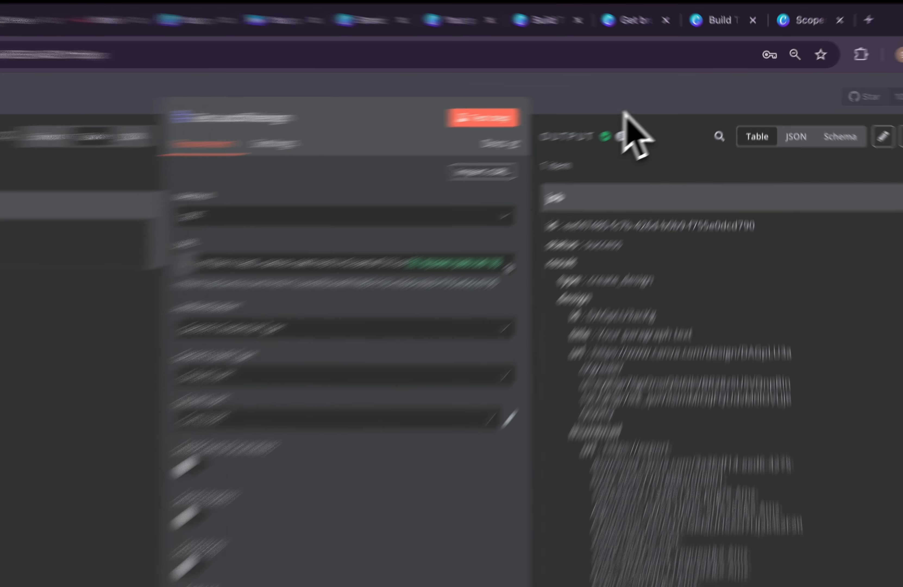
key(Escape)
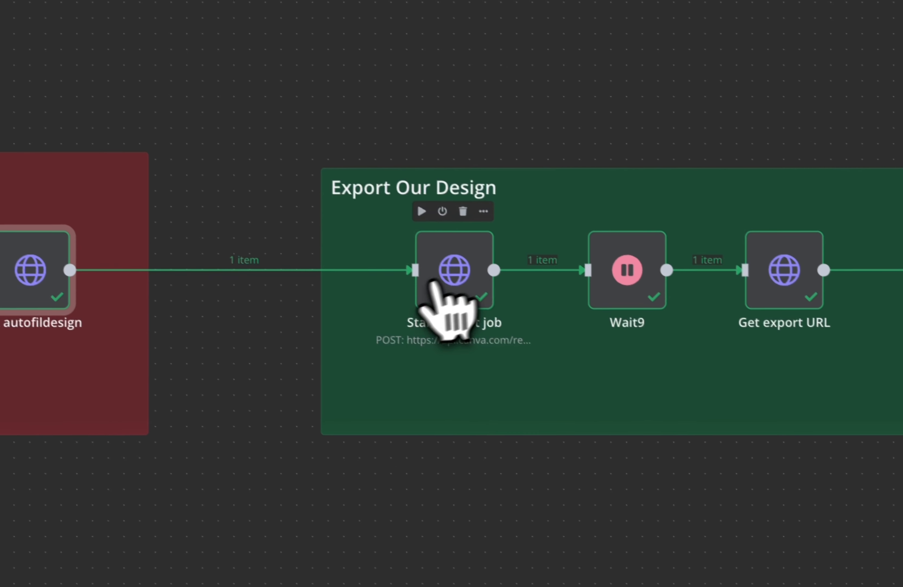
double_click(346, 211)
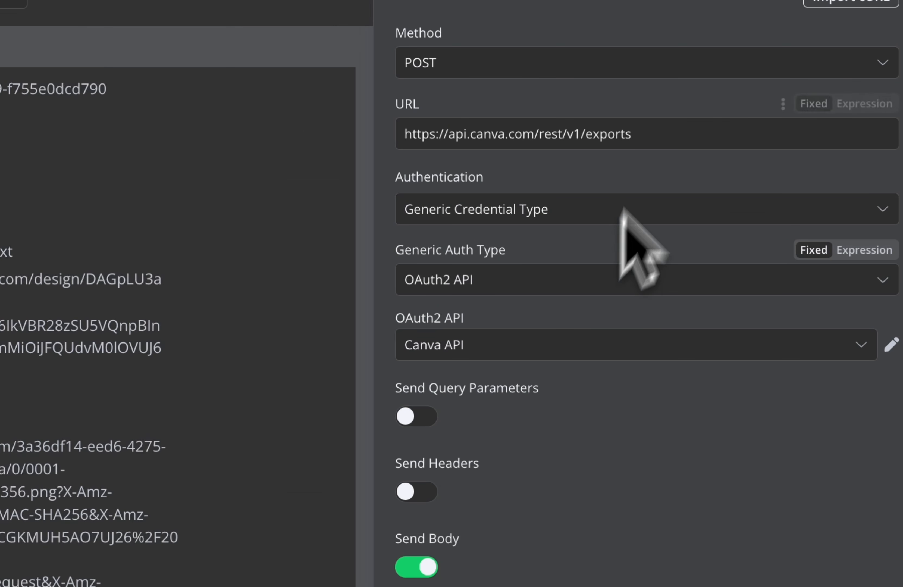
drag(648, 137, 338, 138)
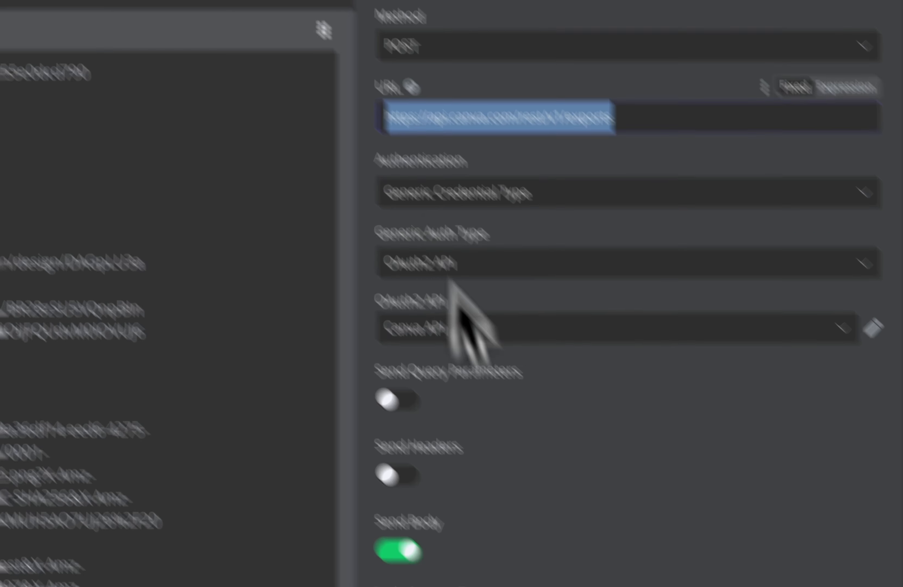
scroll(438, 305, down, 10)
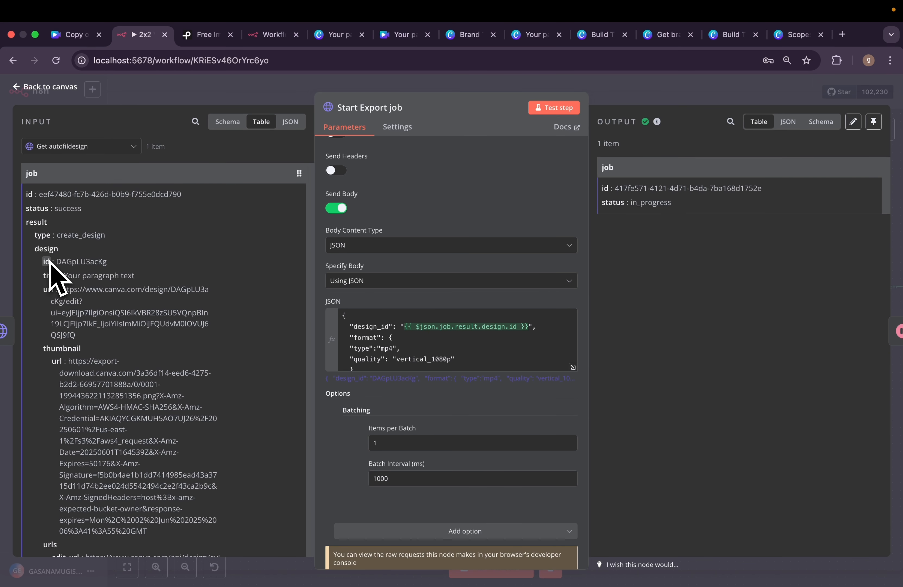
scroll(415, 339, down, 2)
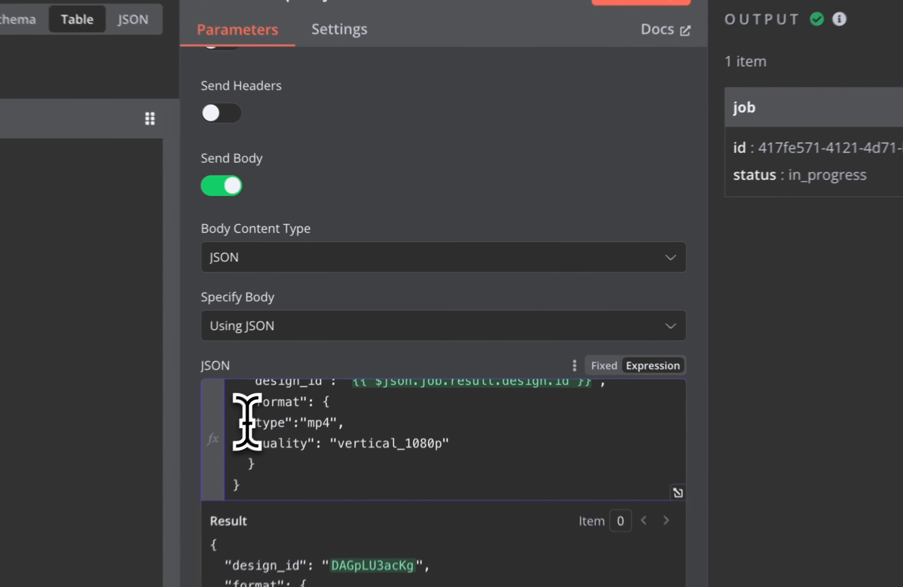
drag(348, 331, 418, 328)
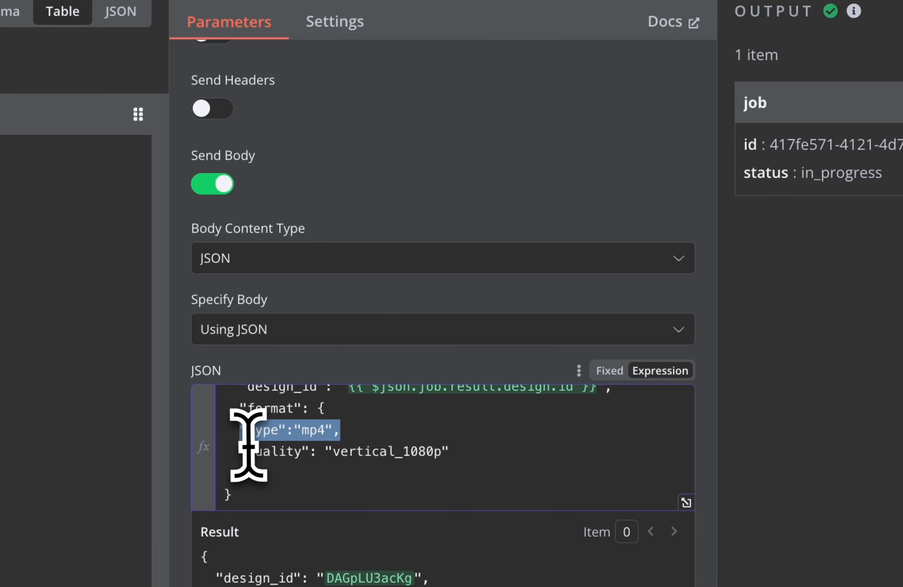
drag(231, 453, 510, 460)
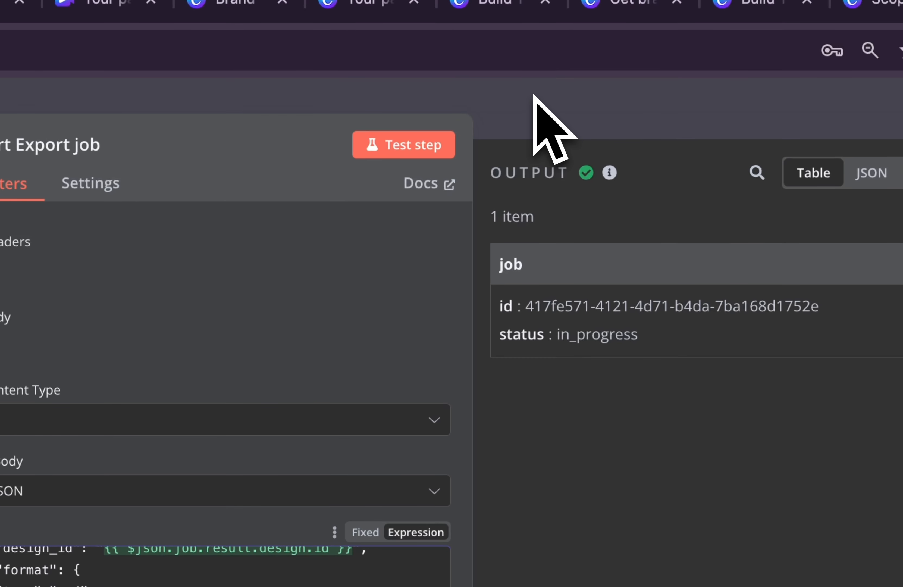
click(534, 95)
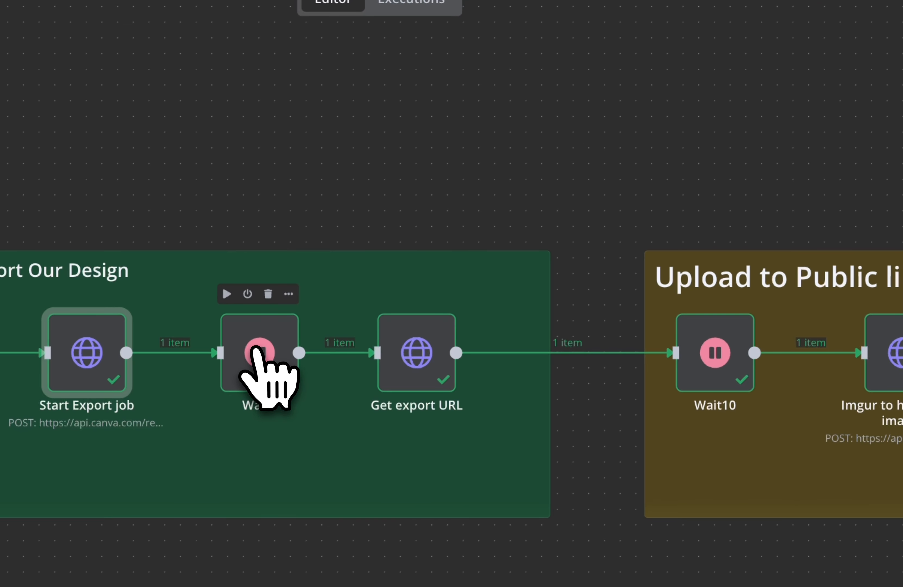
double_click(430, 348)
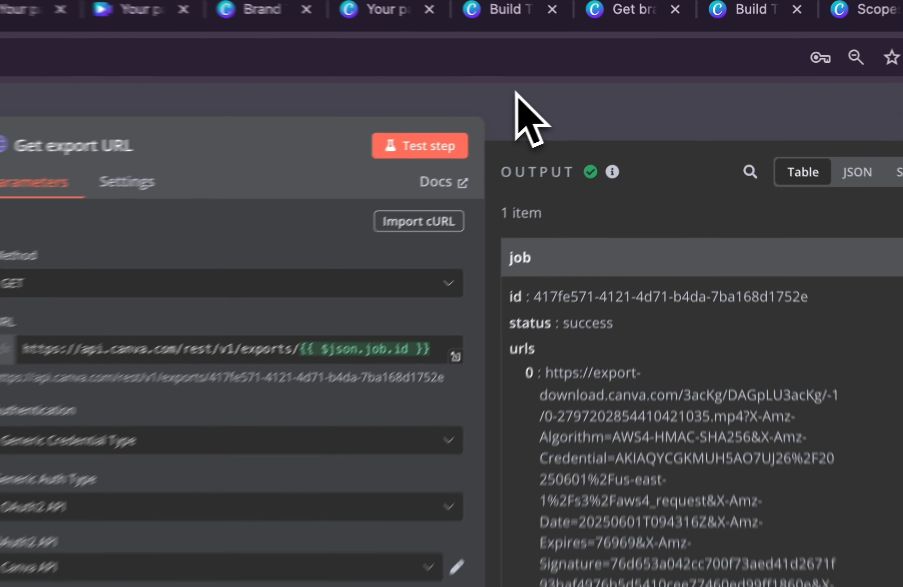
click(605, 80)
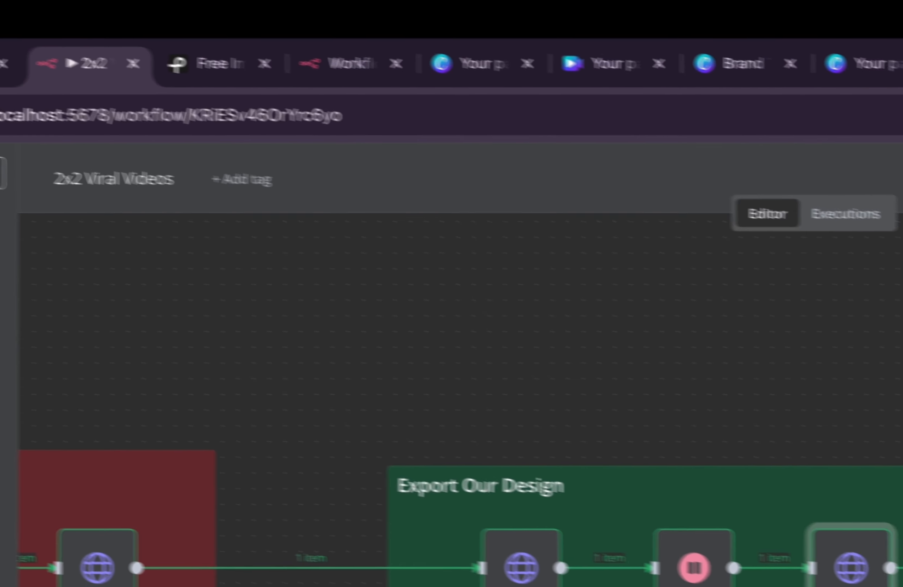
scroll(736, 312, right, 10)
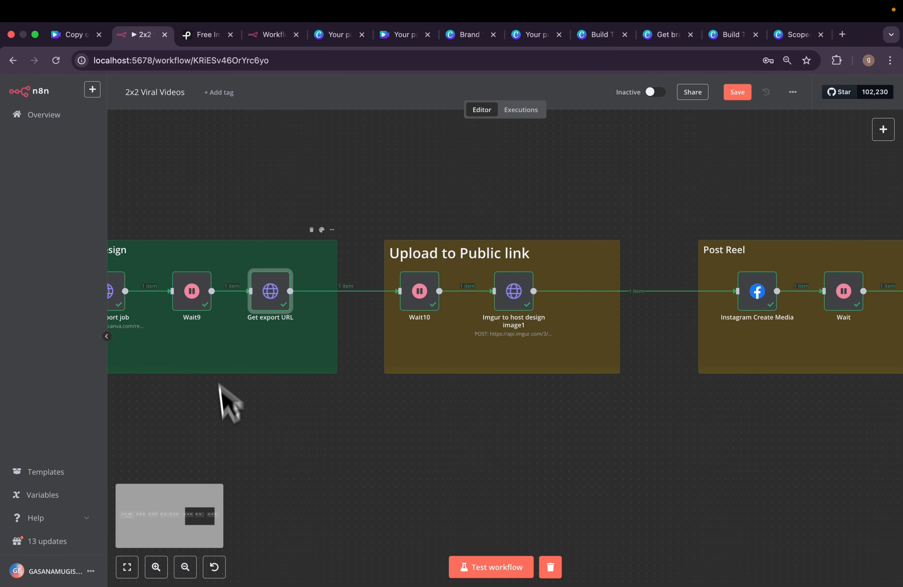
double_click(516, 305)
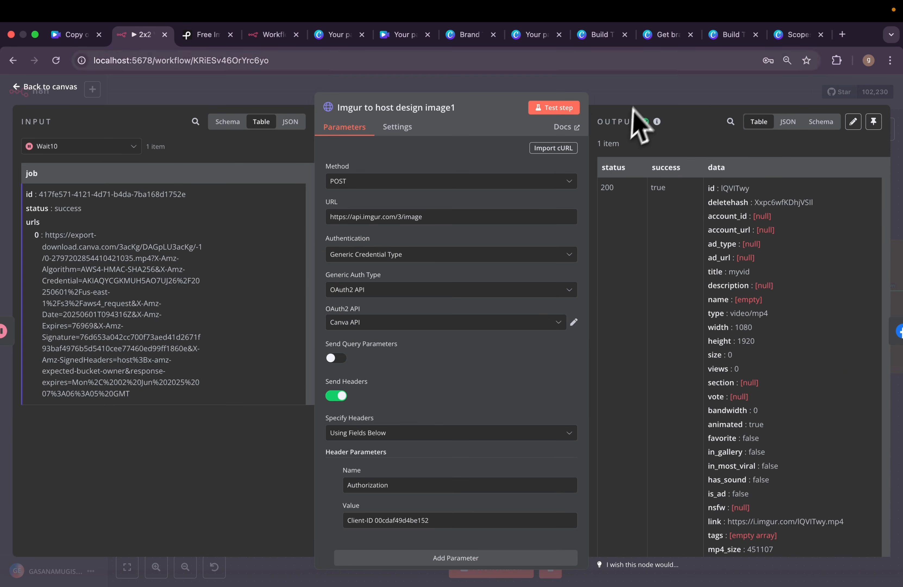
click(640, 97)
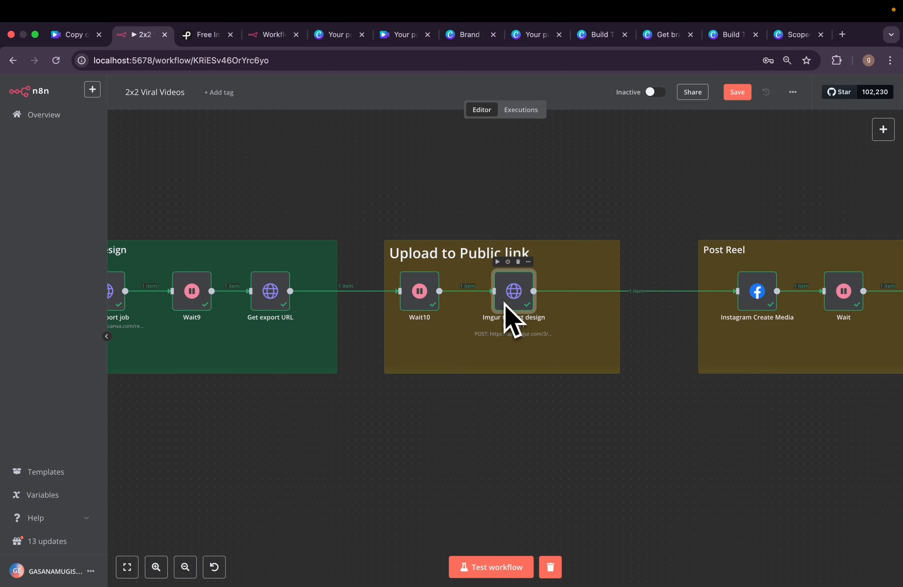
scroll(550, 307, right, 5)
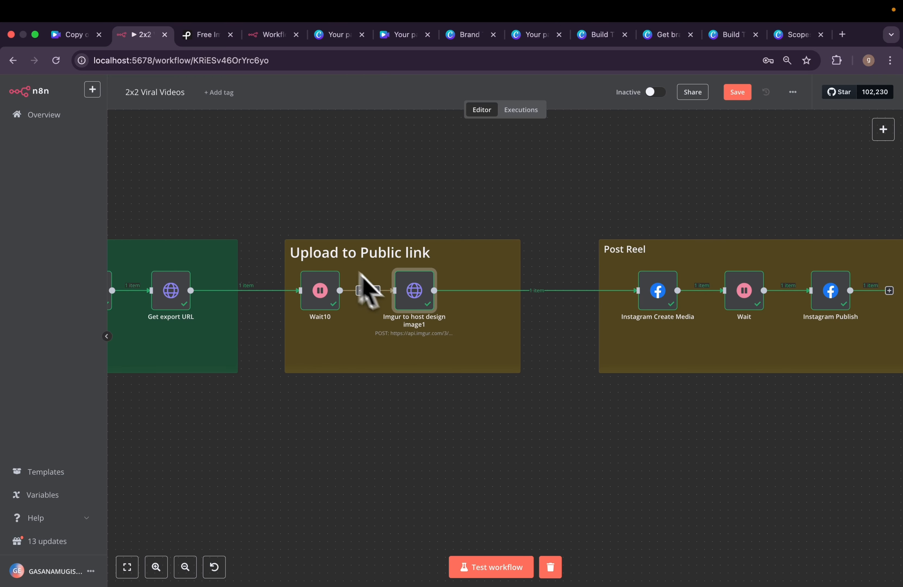
double_click(404, 301)
scroll(429, 338, down, 10)
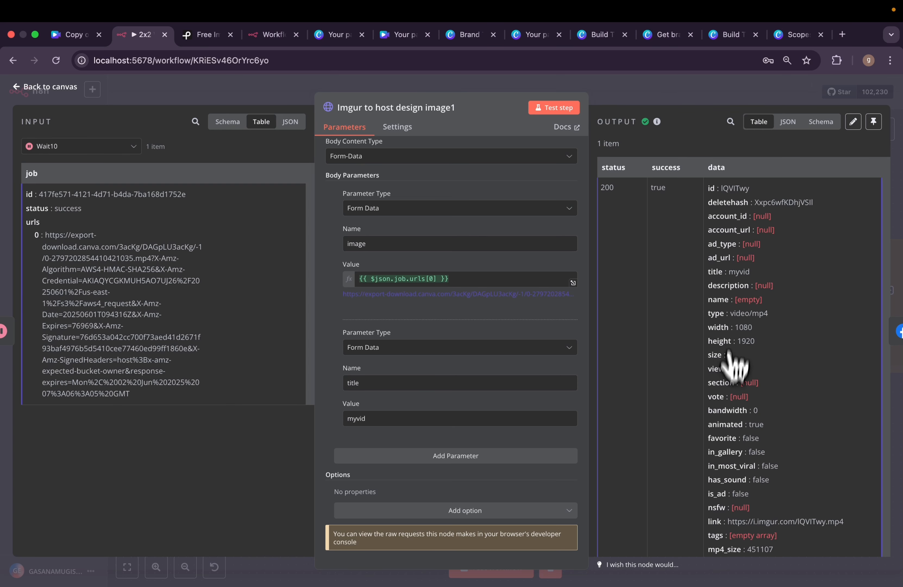
scroll(728, 408, down, 3)
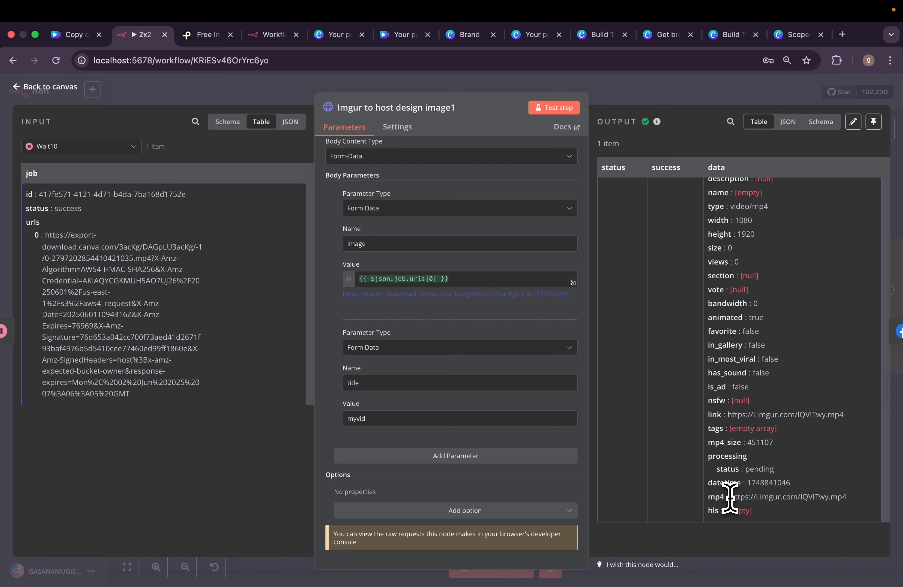
drag(729, 497, 862, 502)
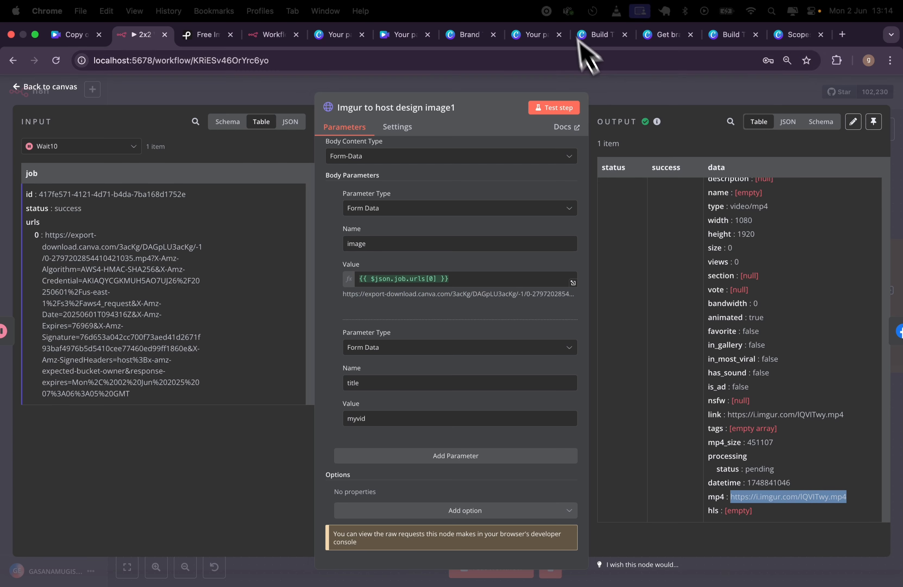
click(604, 95)
scroll(600, 330, left, 5)
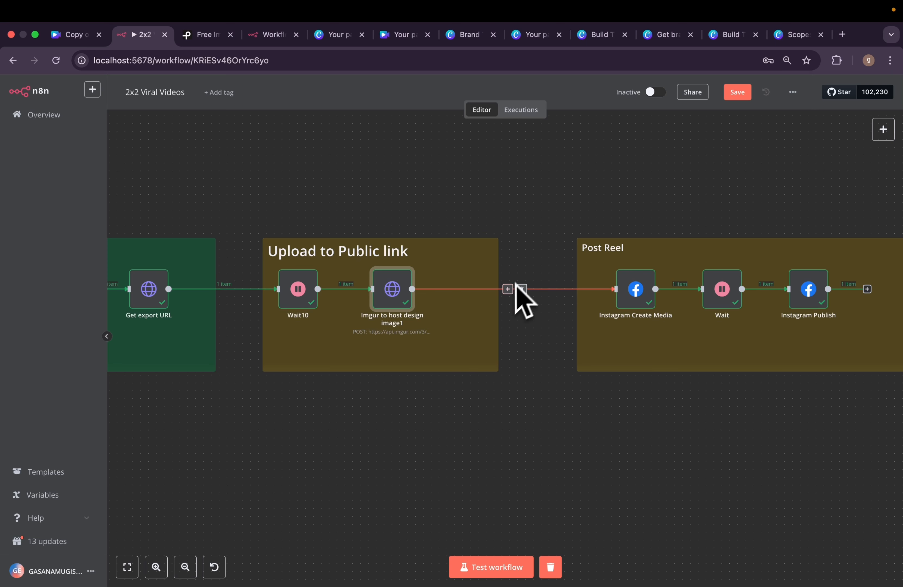
Inspect Instagram Create Media's Reels publishing parameters, then start a new browser tab.
scroll(529, 338, right, 3)
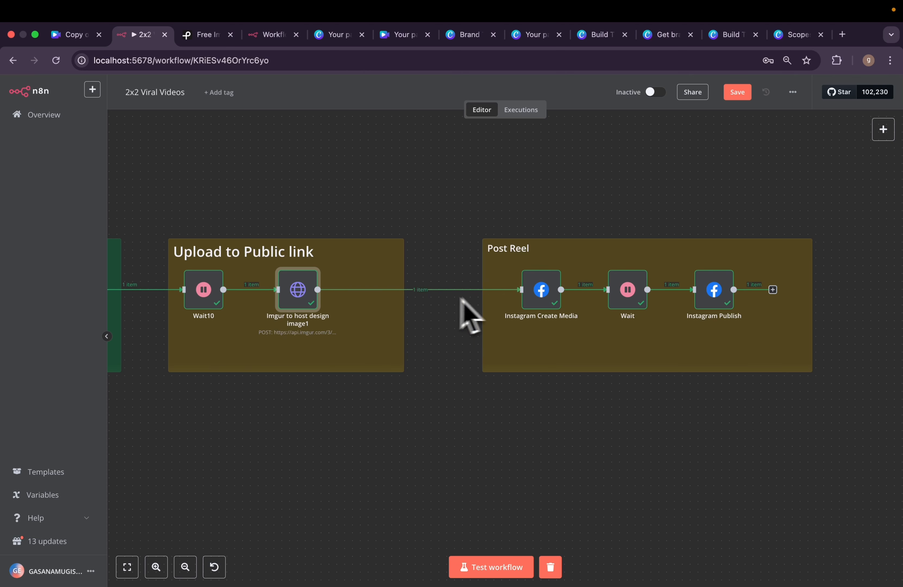
scroll(335, 289, right, 5)
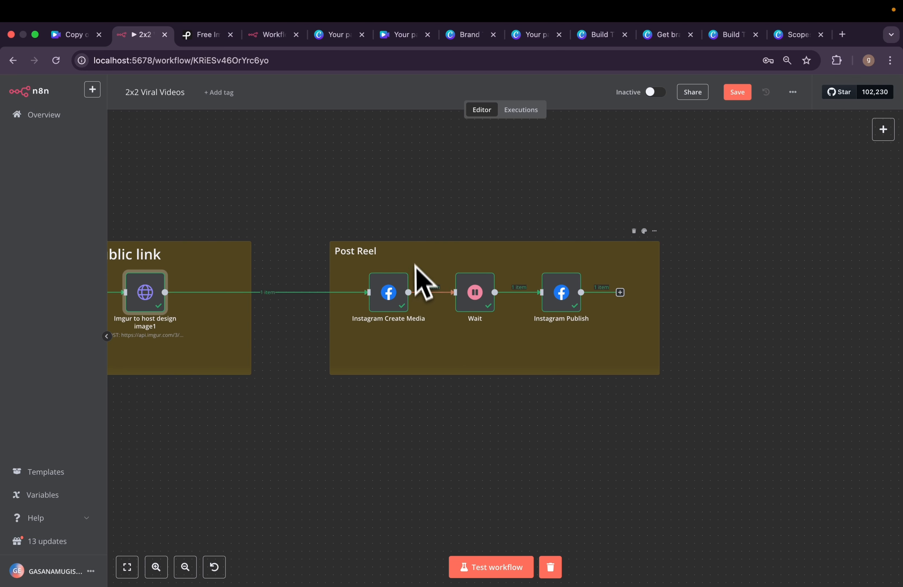
double_click(400, 296)
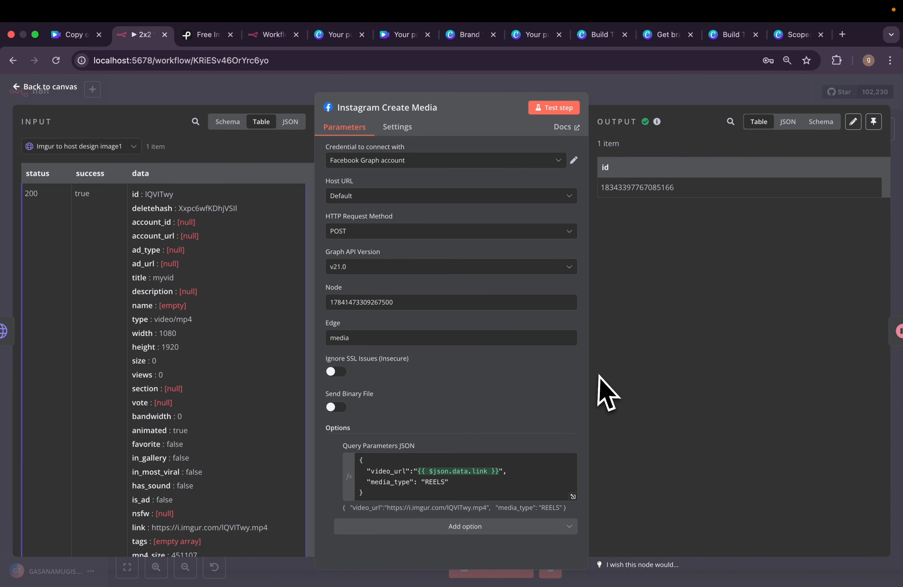
click(840, 37)
Go to the Skool community's N8N automations course and open the 'Step 4: Instagram API setup' lesson.
text(sko)
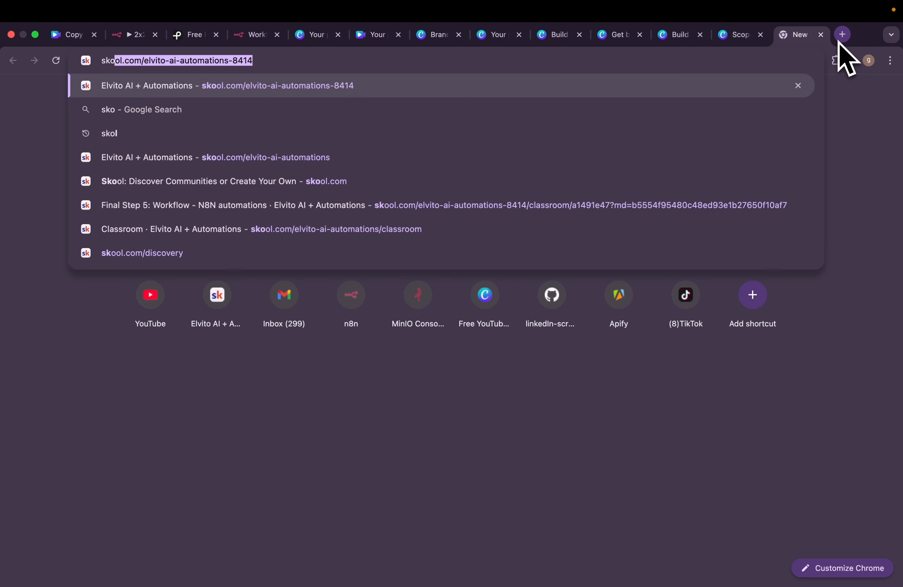
key(Return)
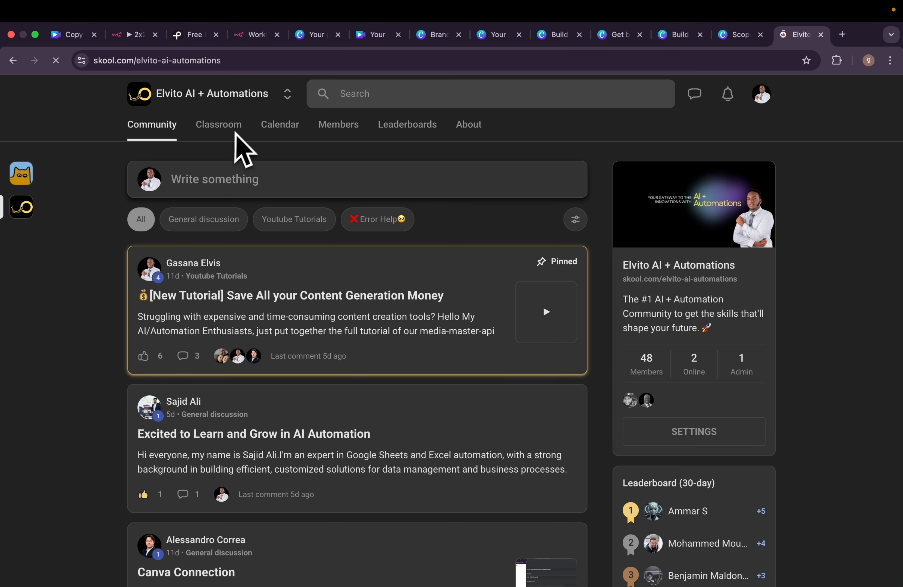
click(234, 128)
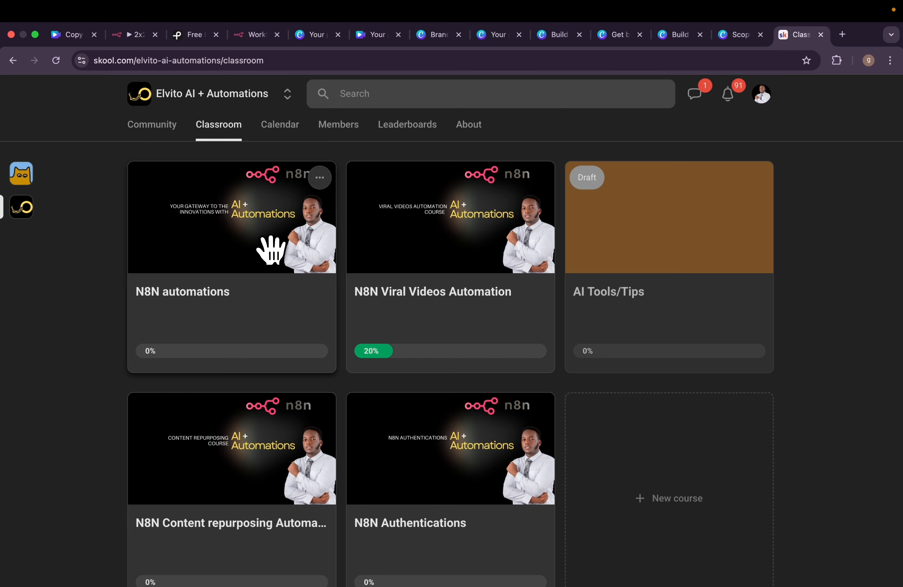
click(215, 350)
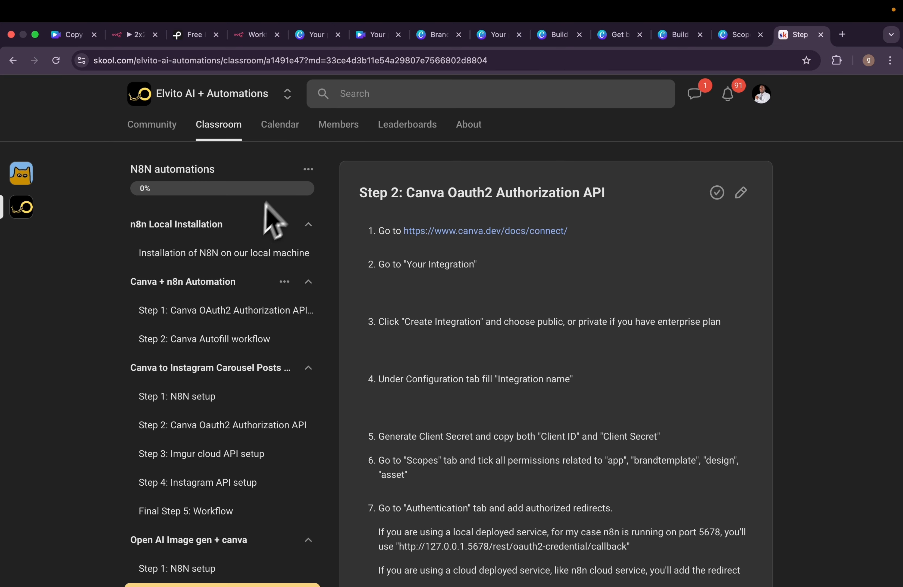
scroll(211, 385, down, 5)
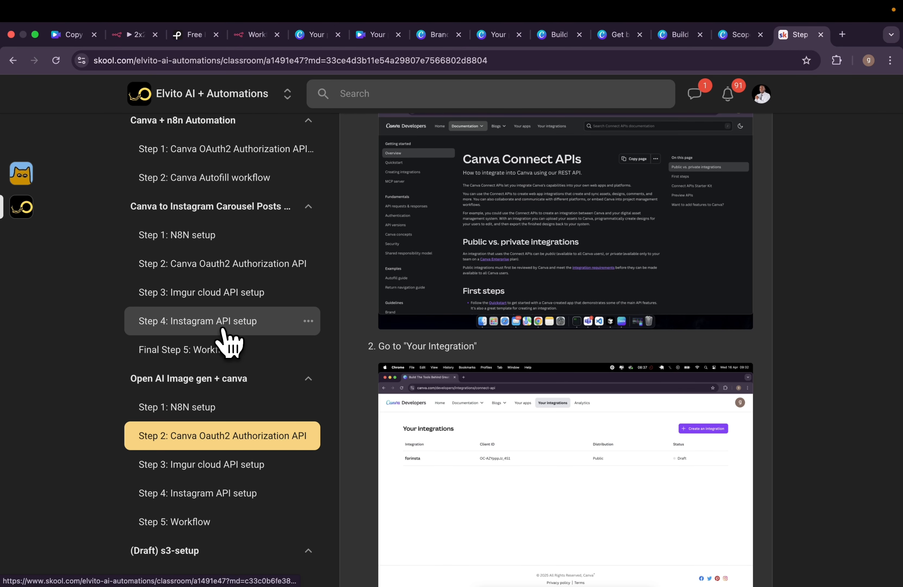
click(225, 328)
Read the lesson through Steps 4–13 to 'Head to your n8n dashboard', then return to n8n.
scroll(438, 438, down, 8)
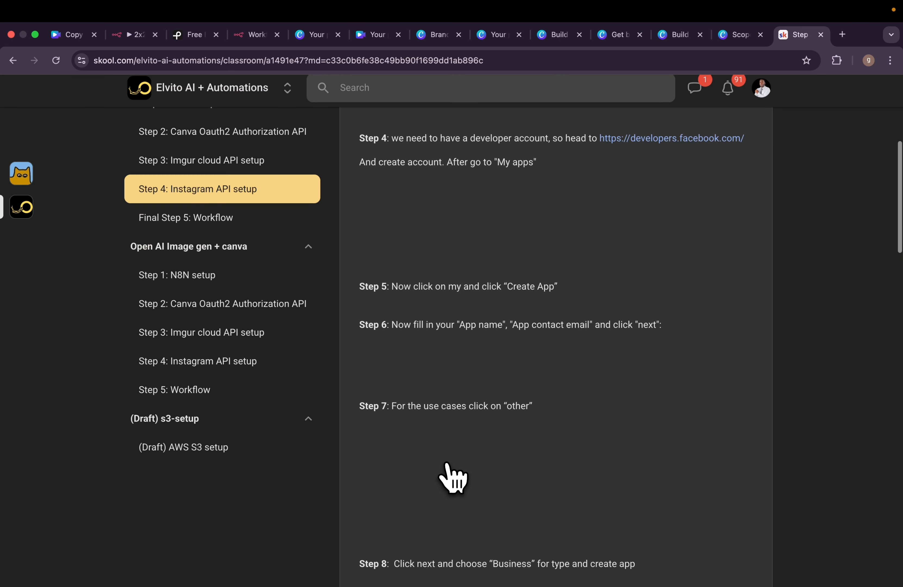
scroll(623, 500, up, 5)
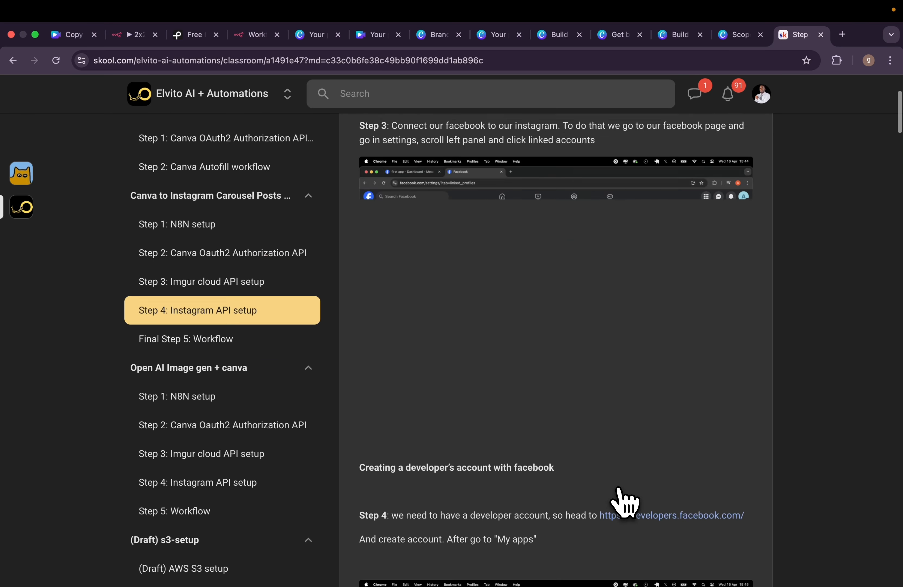
scroll(623, 500, down, 10)
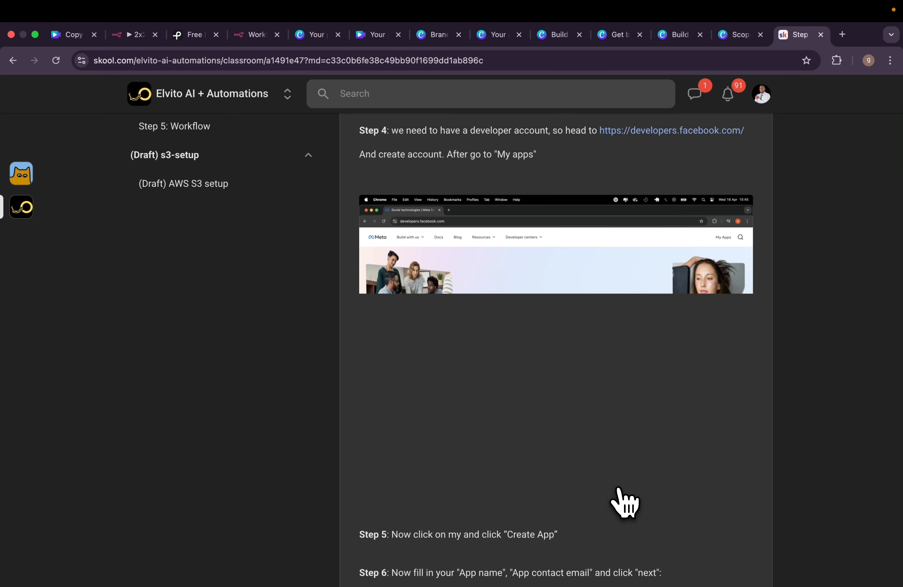
scroll(622, 502, down, 15)
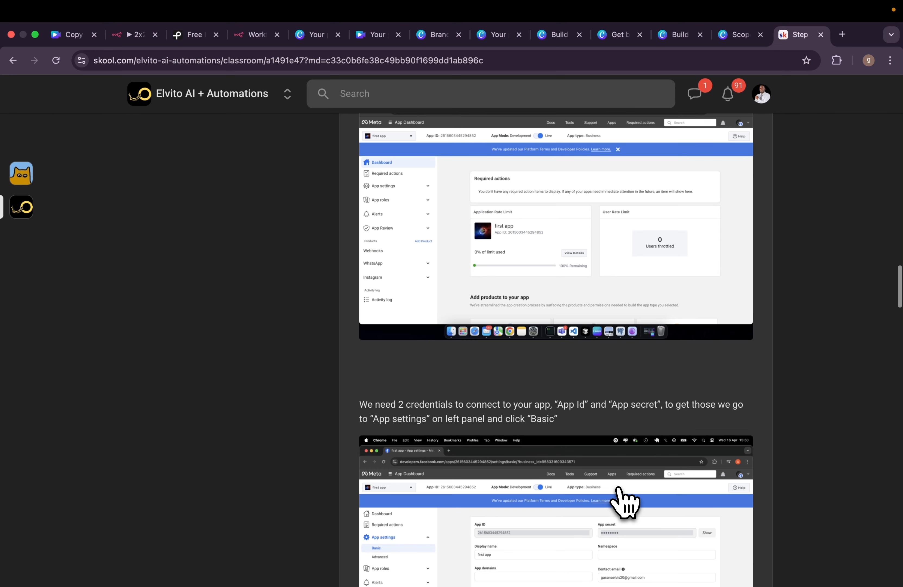
scroll(623, 502, down, 20)
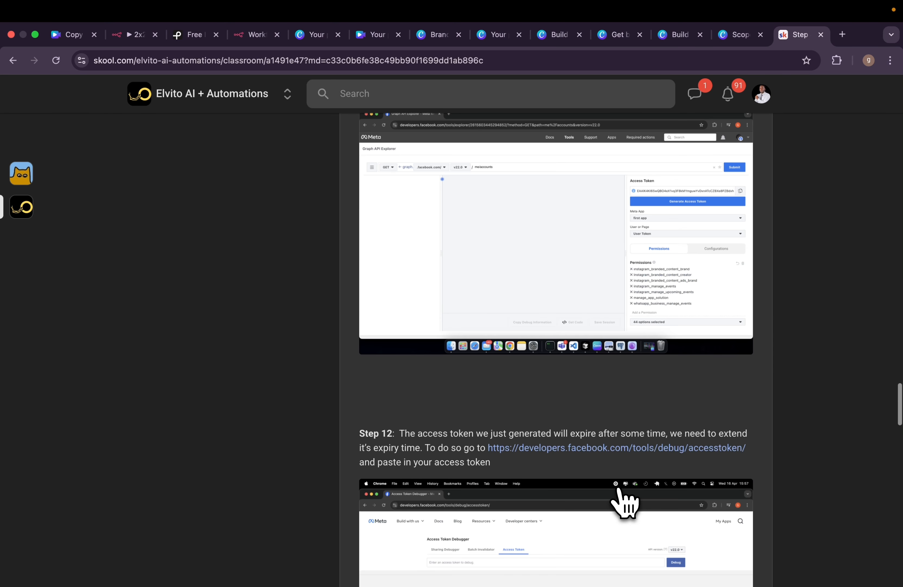
scroll(623, 502, down, 20)
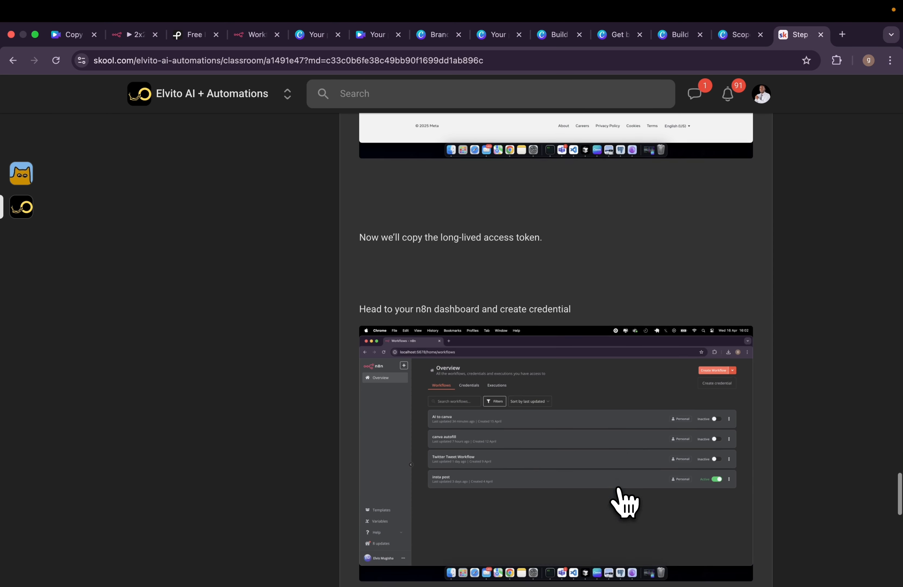
scroll(622, 502, down, 5)
scroll(623, 502, up, 15)
scroll(622, 502, down, 5)
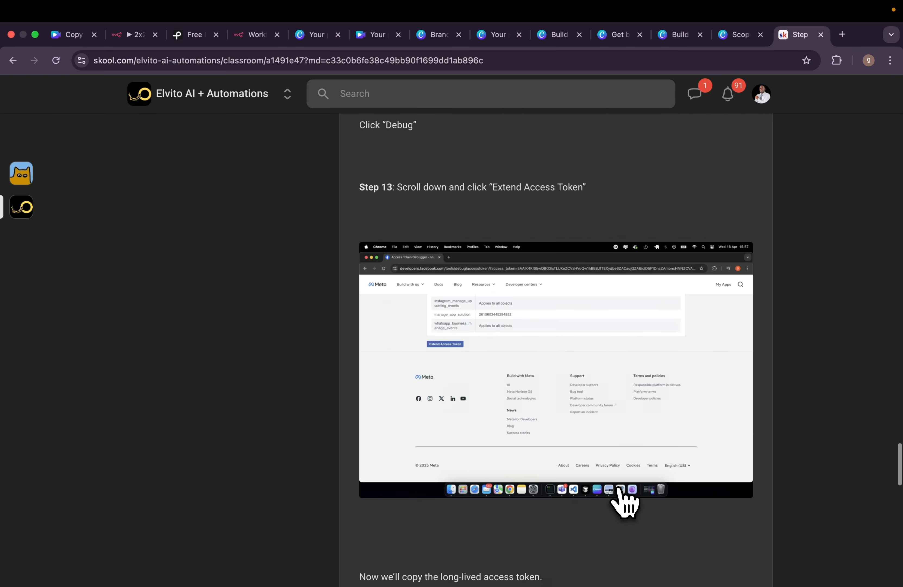
scroll(620, 495, down, 5)
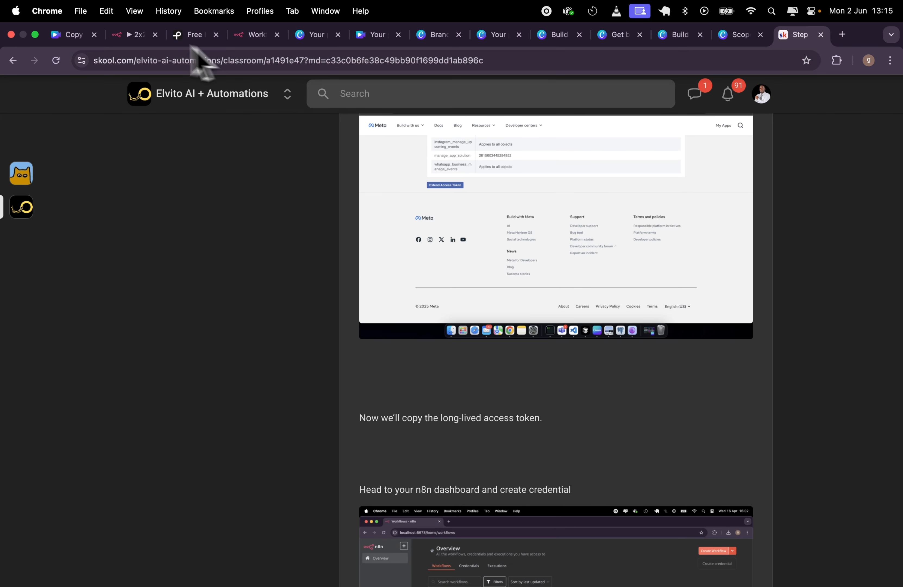
click(140, 34)
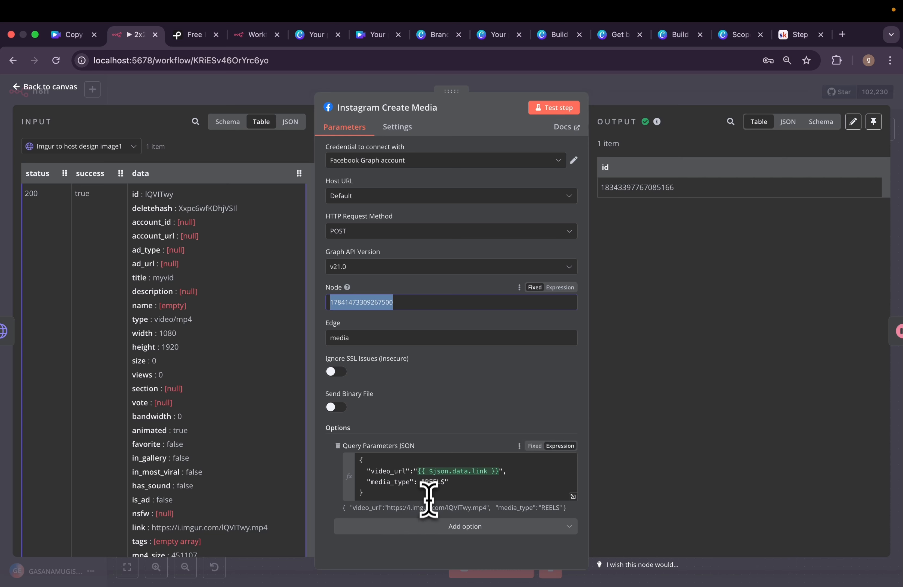
Review the Create Media query JSON, the 10-second Wait node and the Instagram Publish parameters.
double_click(387, 471)
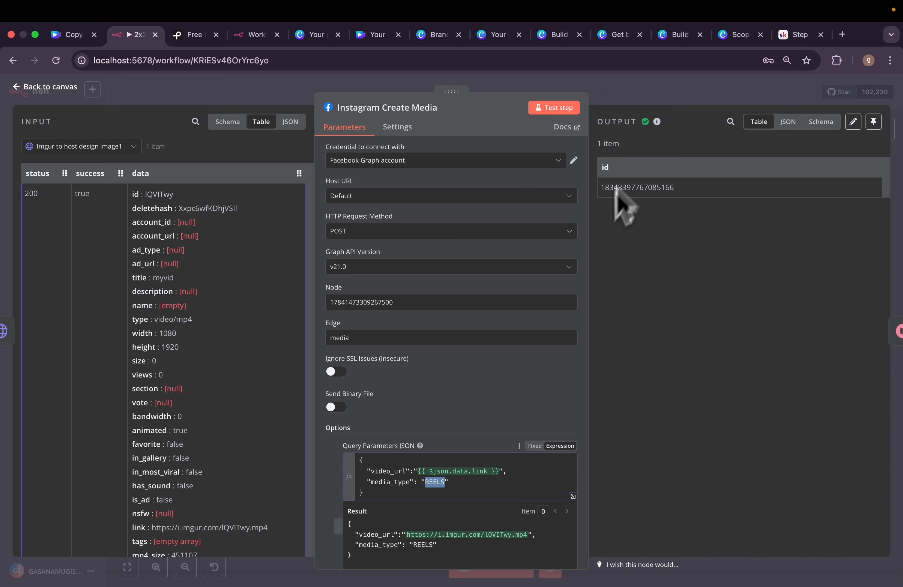
click(631, 100)
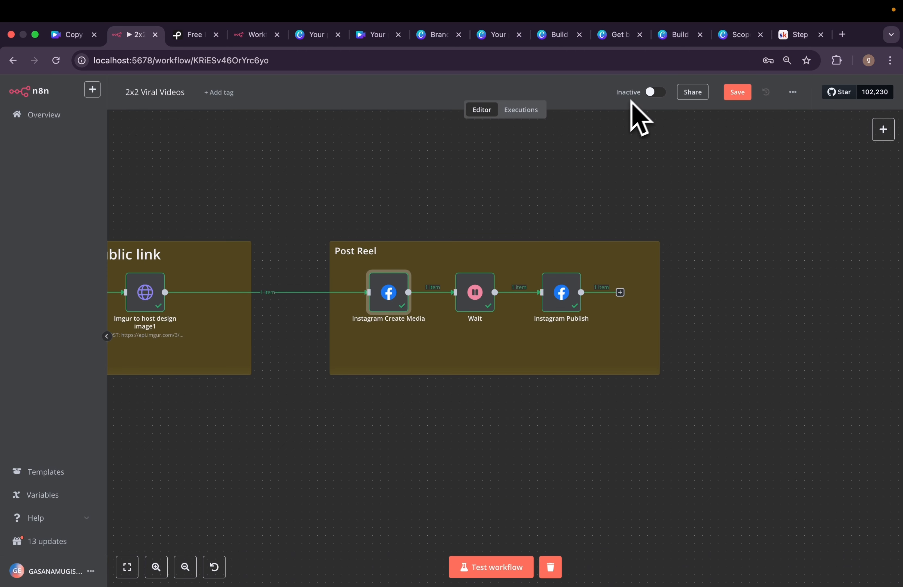
double_click(475, 293)
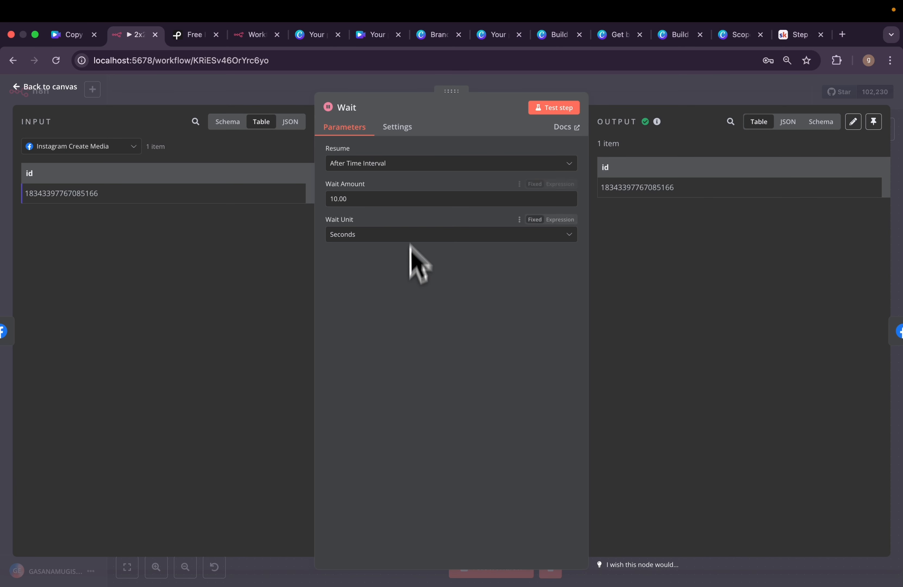
click(683, 95)
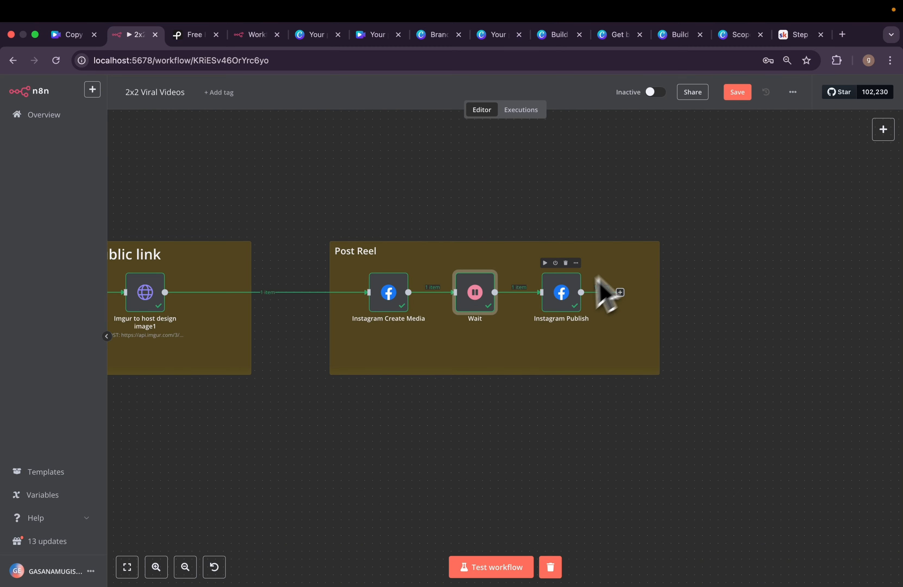
double_click(567, 296)
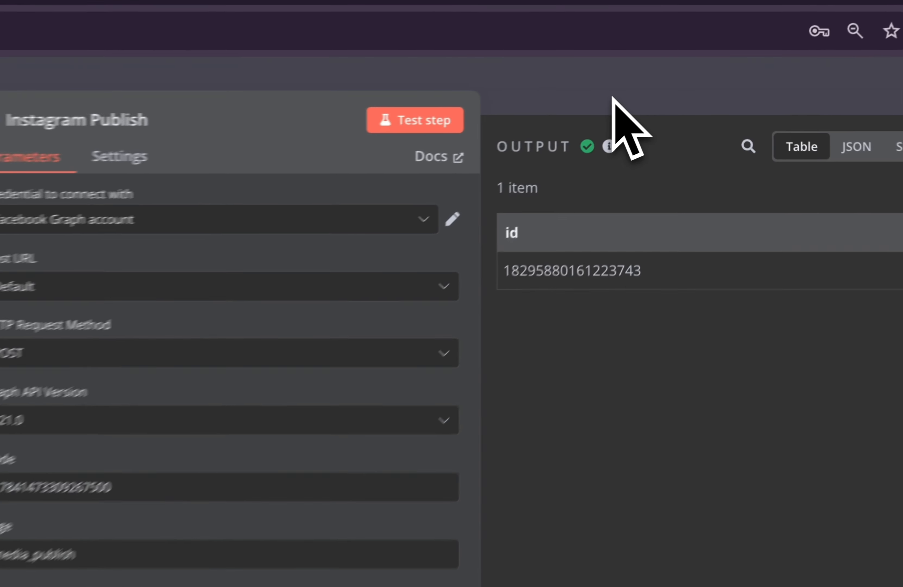
click(725, 107)
Pan the canvas back to the Trigger group, then switch to the Canva 2x2 template design.
scroll(403, 433, left, 10)
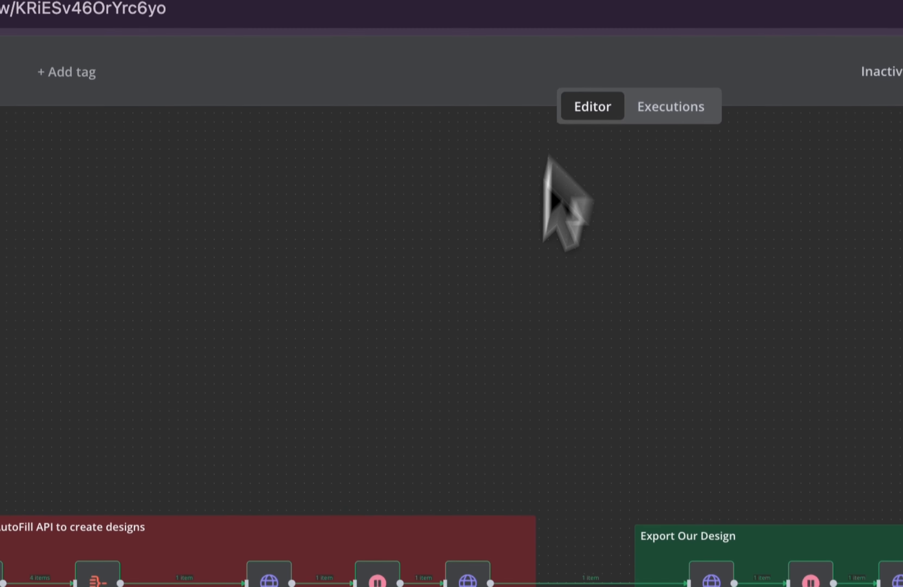
scroll(451, 305, left, 10)
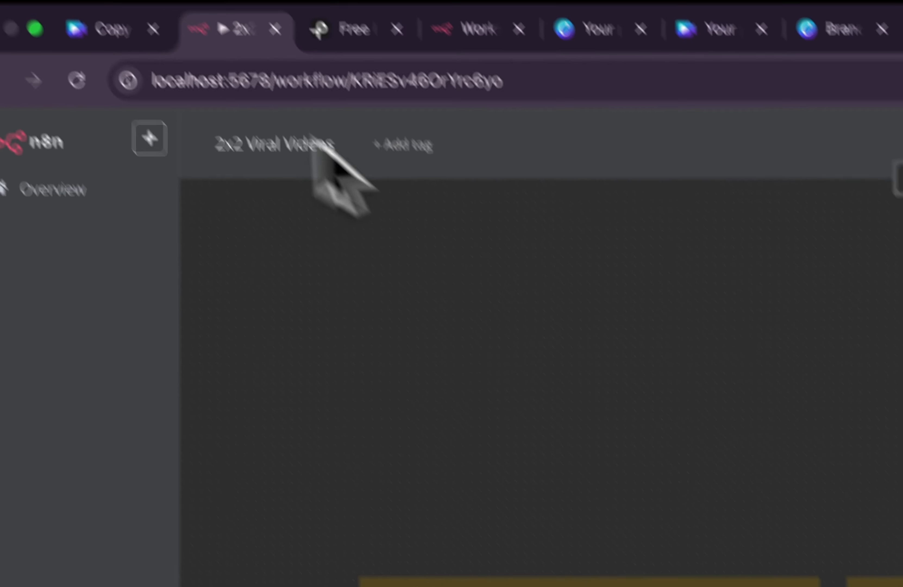
click(155, 80)
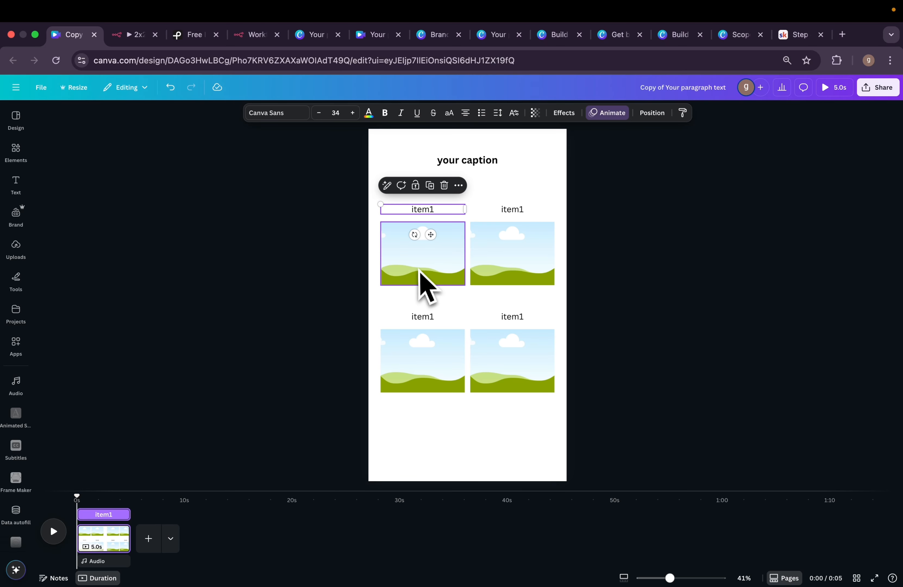
Select each of the four image frames in the Canva 2x2 design, then return to n8n.
click(497, 267)
click(426, 255)
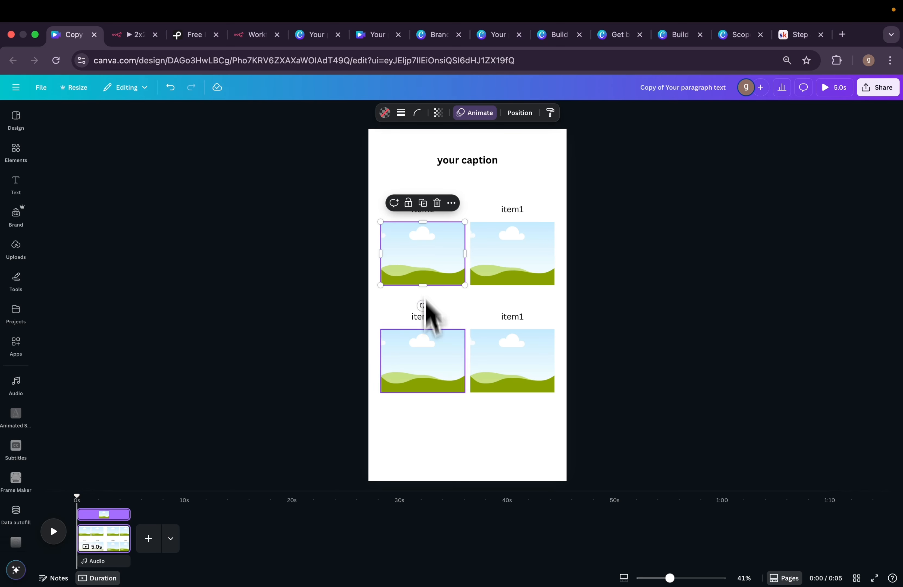
click(430, 365)
click(521, 362)
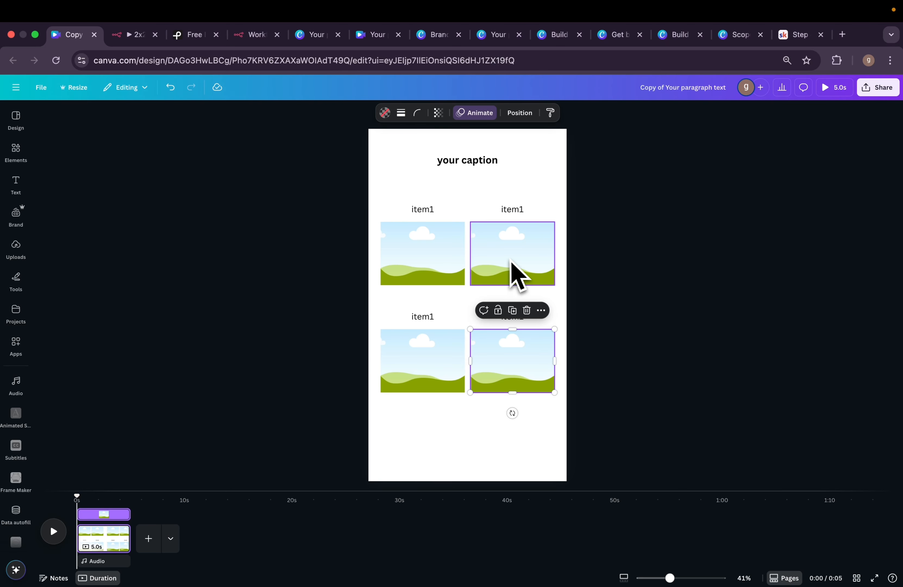
click(512, 271)
click(457, 271)
key(ctrl+Tab)
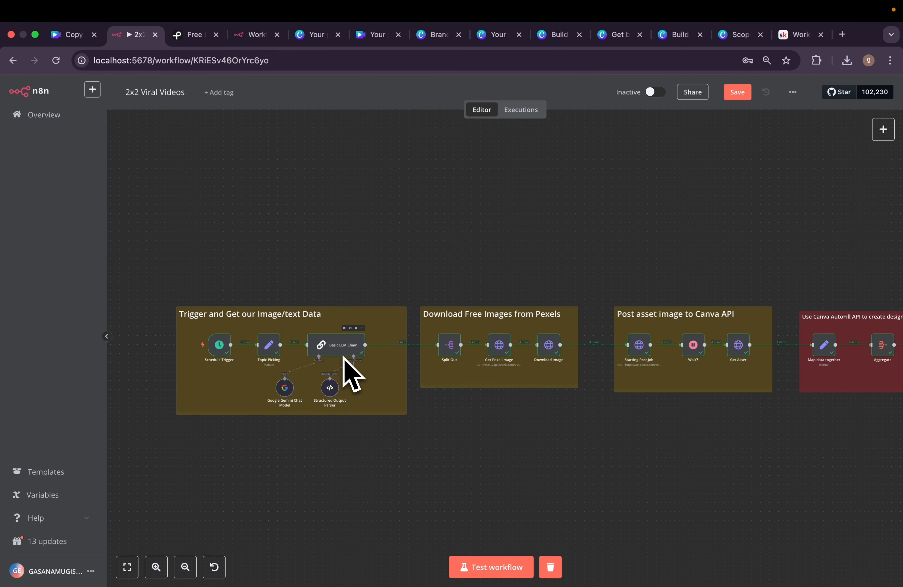
Pan across every workflow group from Trigger to Post Reel, then open the Skool Workflow lesson.
scroll(342, 356, down, 3)
scroll(343, 356, up, 5)
scroll(609, 358, right, 6)
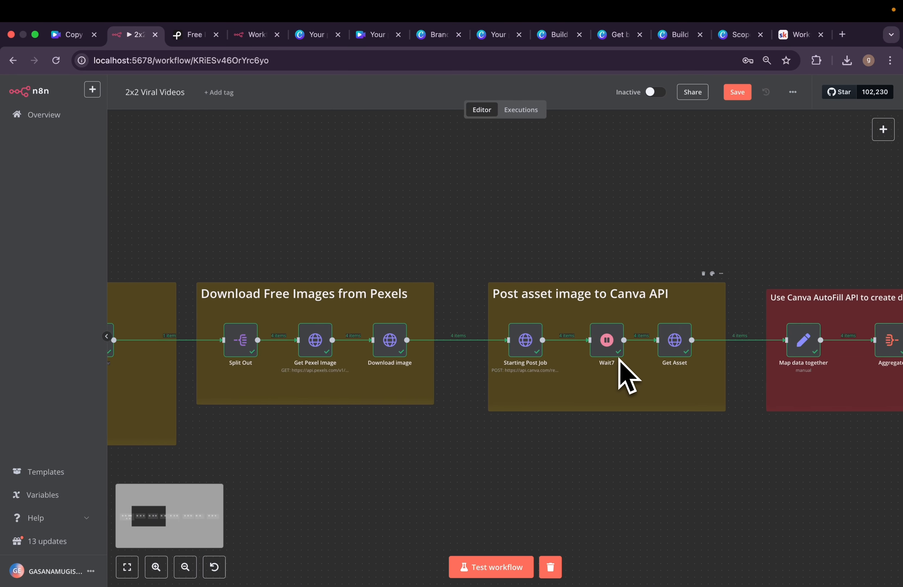
scroll(626, 378, right, 10)
scroll(626, 375, left, 12)
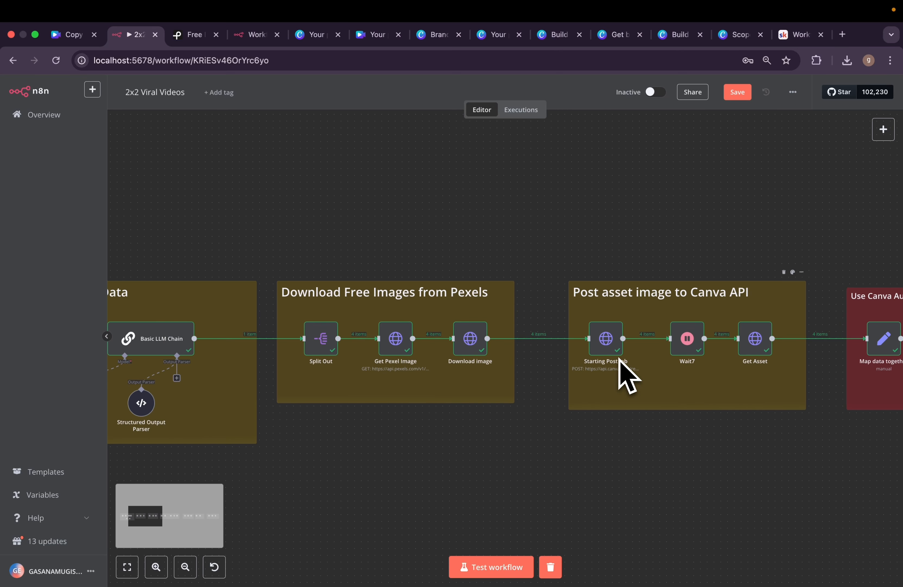
scroll(680, 416, right, 15)
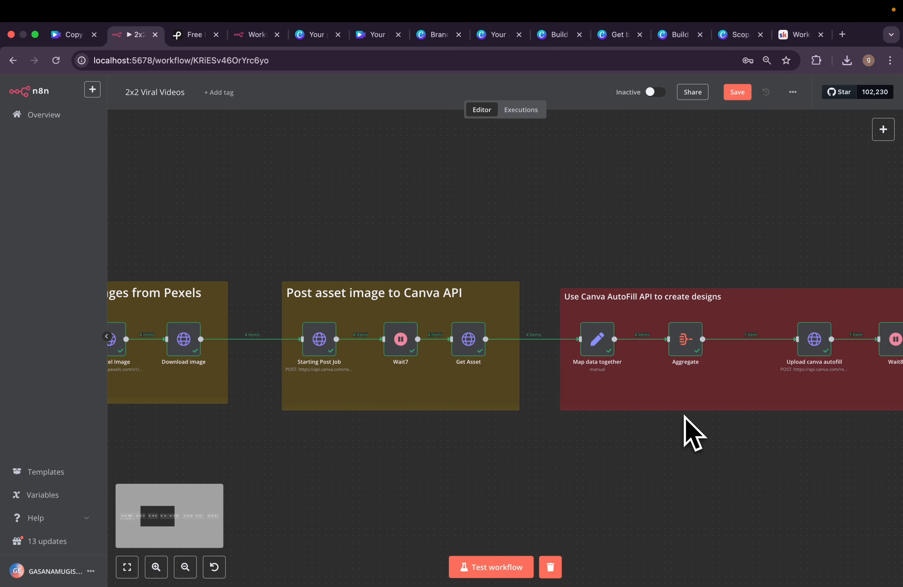
scroll(684, 416, right, 15)
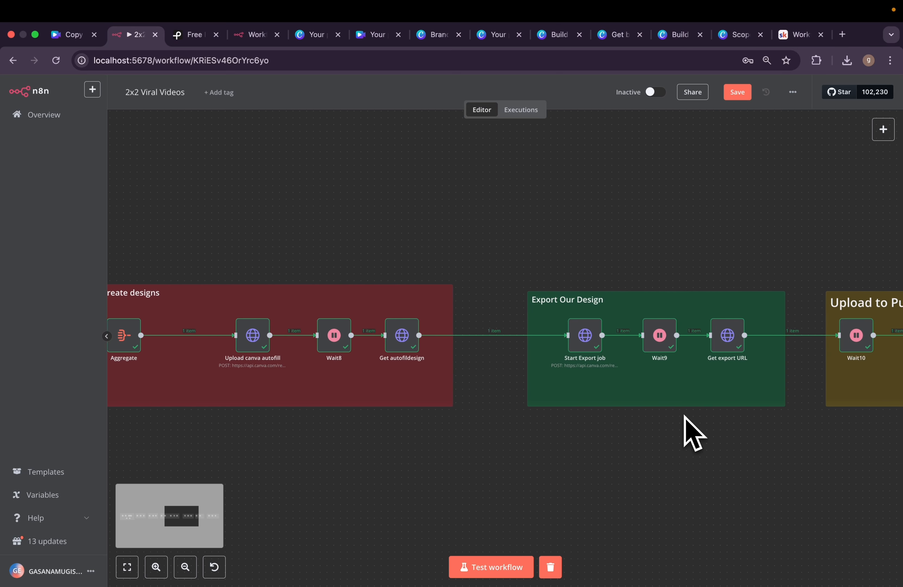
scroll(684, 416, right, 15)
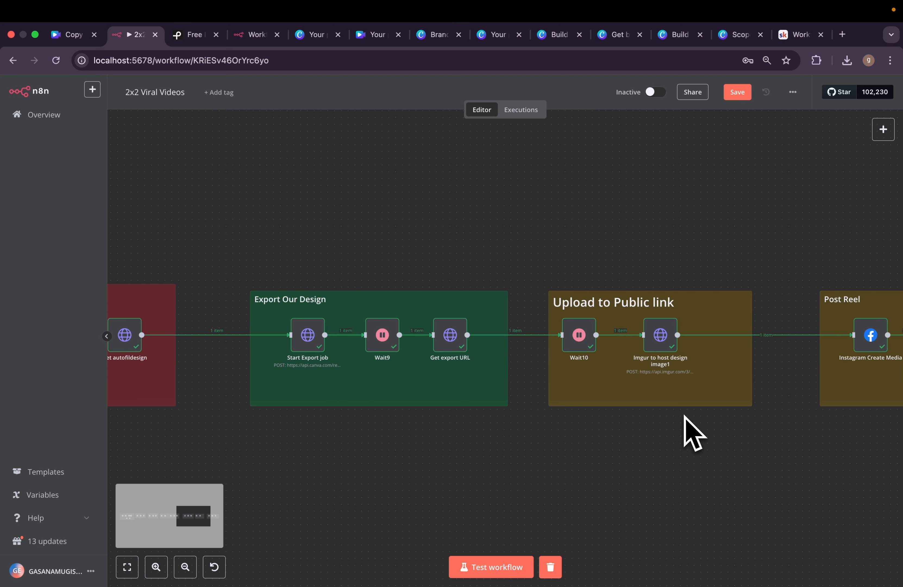
scroll(684, 416, left, 15)
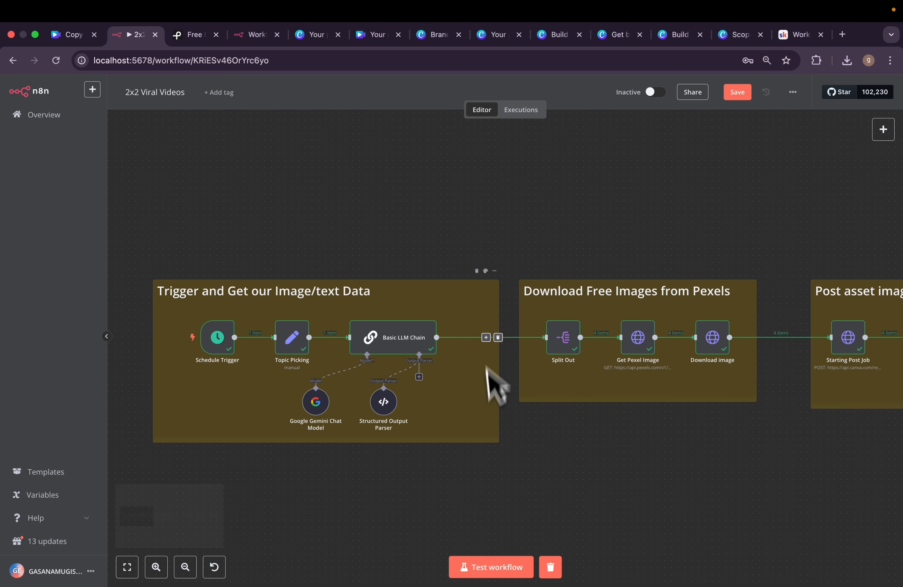
scroll(507, 295, down, 3)
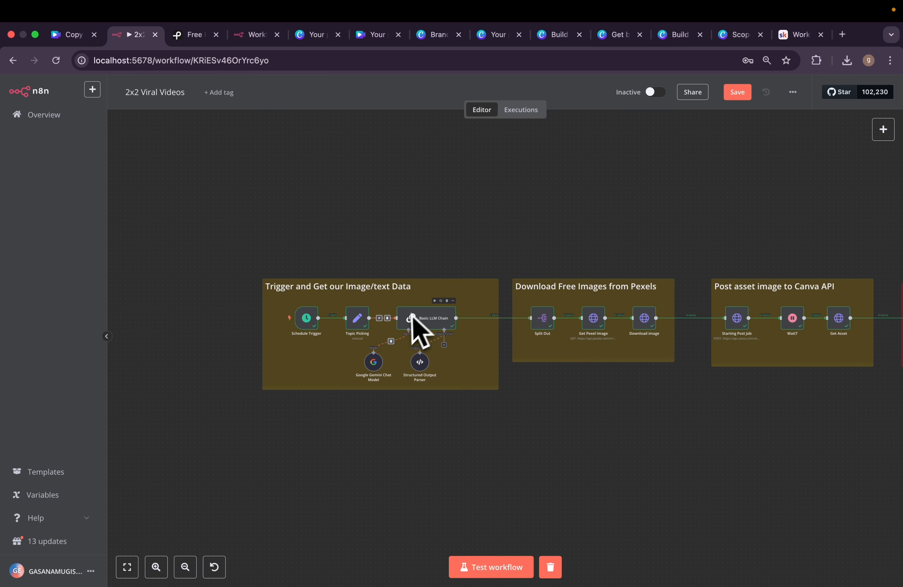
scroll(441, 331, right, 15)
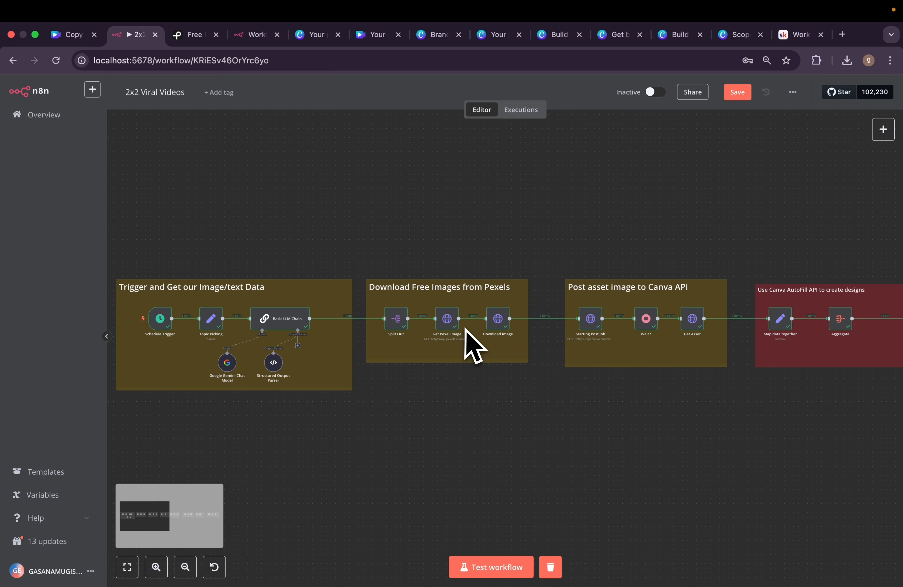
scroll(472, 335, right, 5)
click(794, 35)
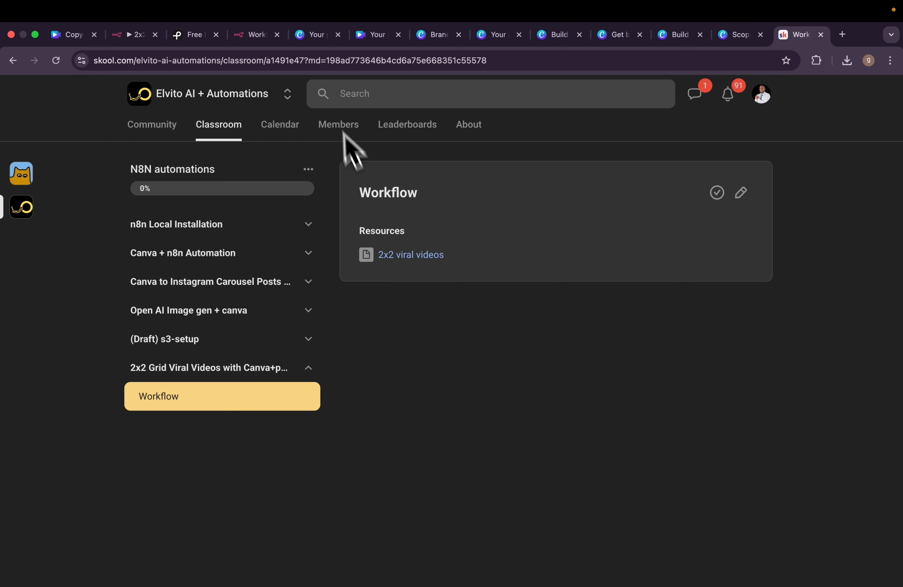
Go back from the '2x2 viral videos' resource to the n8n workflow canvas.
click(132, 34)
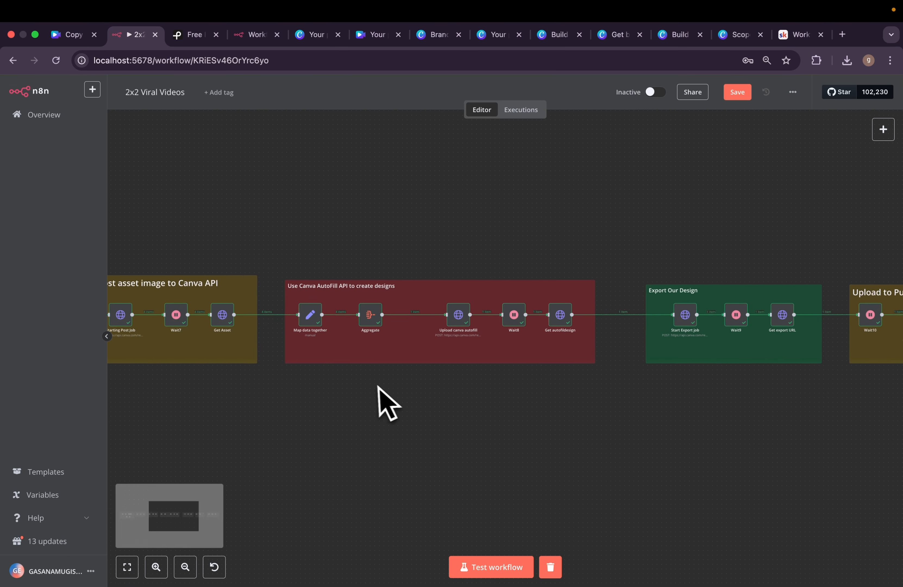
scroll(381, 400, left, 10)
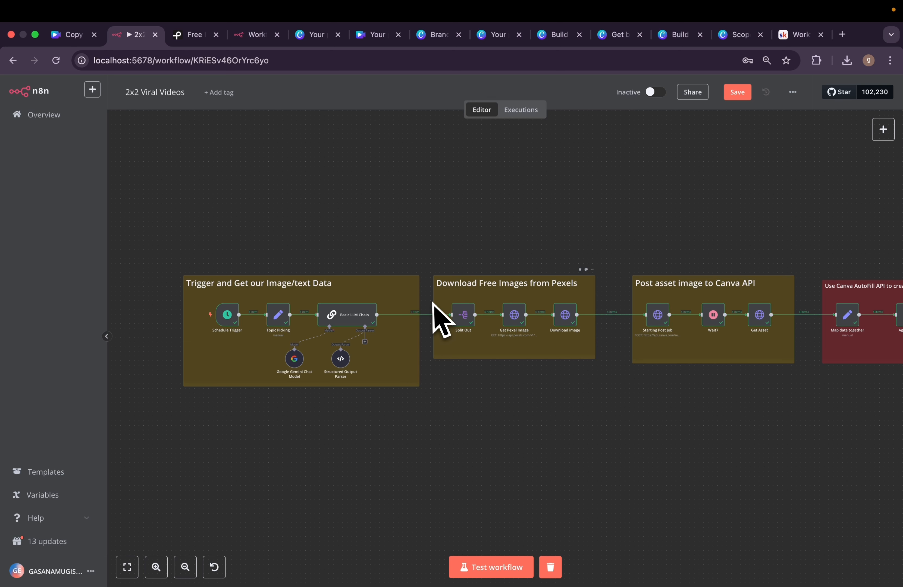
scroll(432, 297, right, 10)
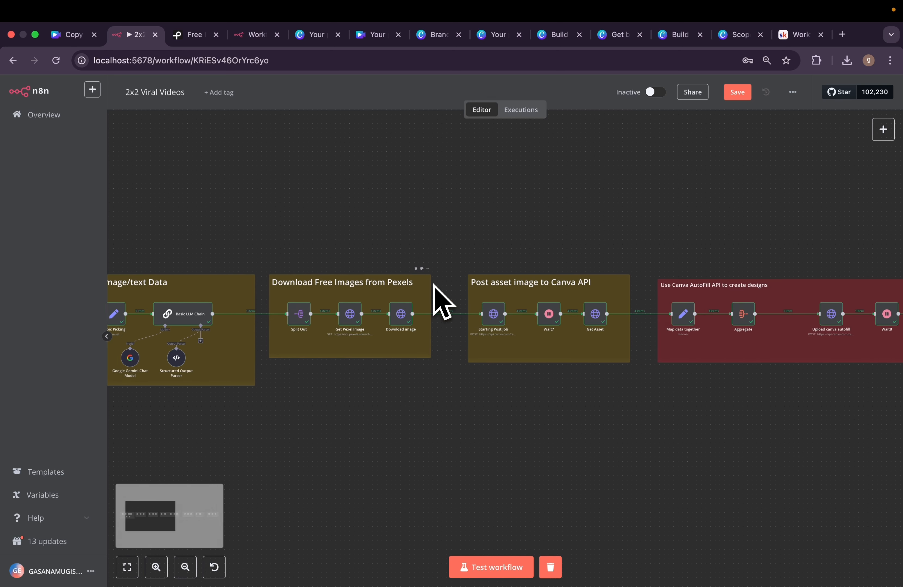